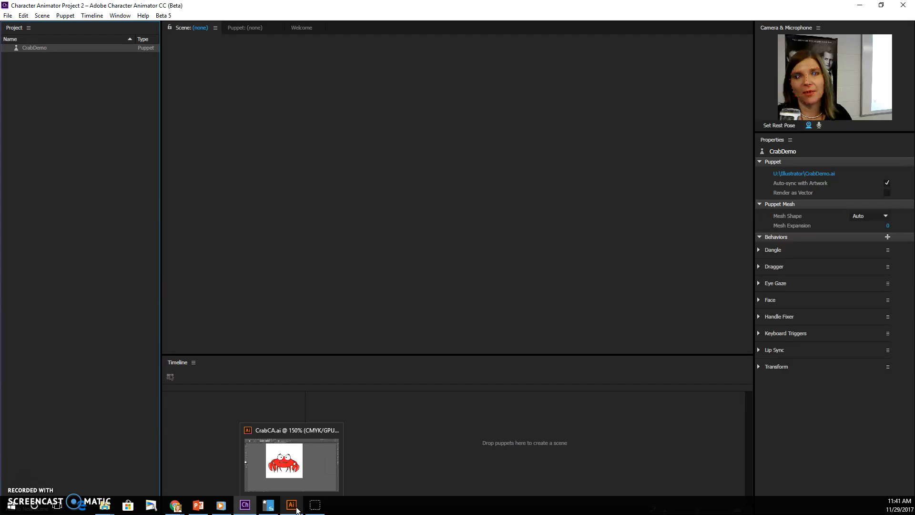
# Step: Switch to CrabDemo.ai in Illustrator and show its Layers panel as a taller floating panel beside the artboard
pyautogui.click(296, 509)
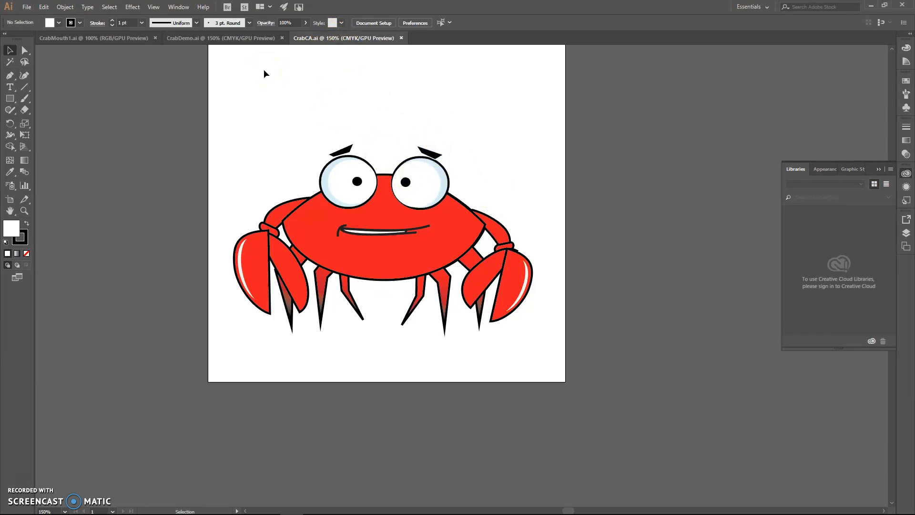
pyautogui.click(214, 40)
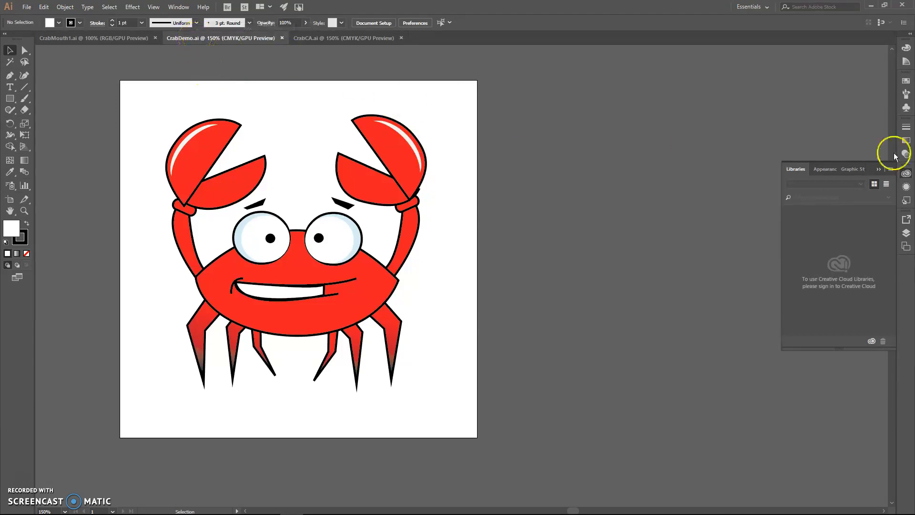
pyautogui.click(178, 6)
pyautogui.click(274, 283)
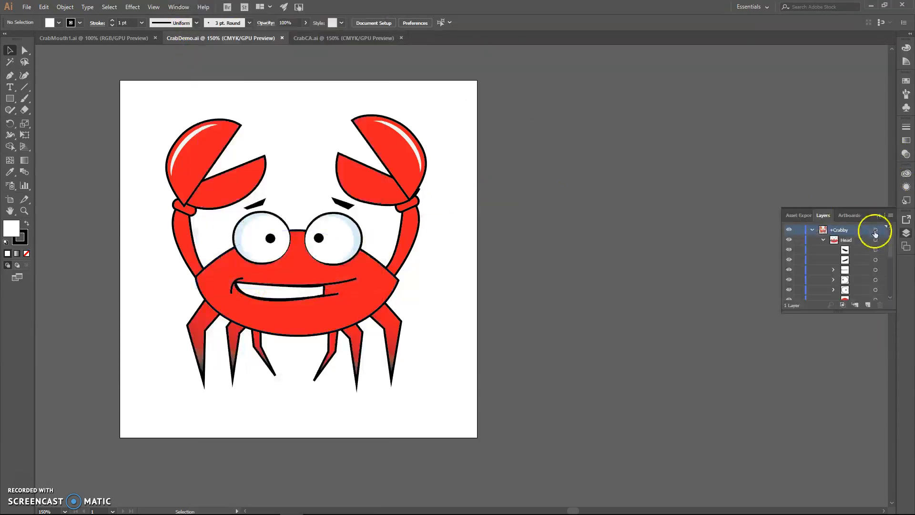
pyautogui.moveTo(824, 219); pyautogui.dragTo(569, 75)
pyautogui.moveTo(625, 170); pyautogui.dragTo(645, 373)
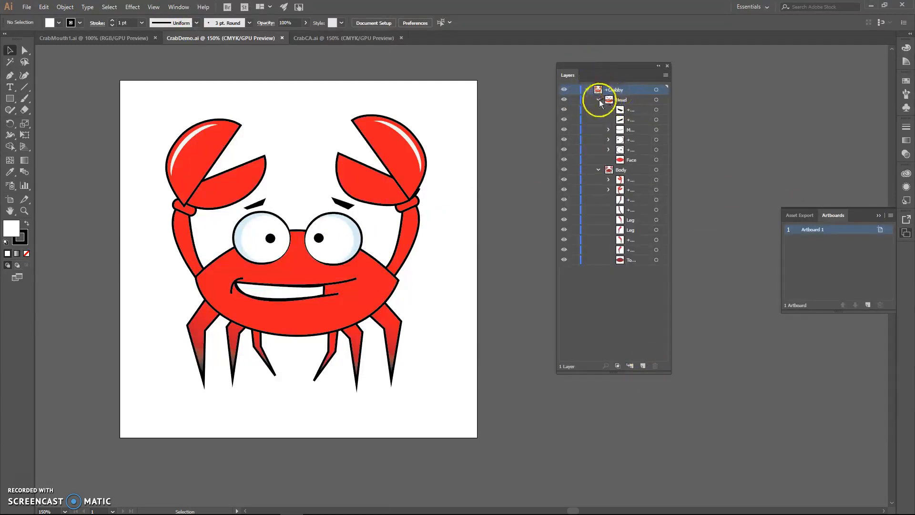
# Step: Expand the Head and Body groups under +Crabby and widen the Layers panel to show full layer names
pyautogui.click(587, 90)
pyautogui.click(587, 90)
pyautogui.click(599, 101)
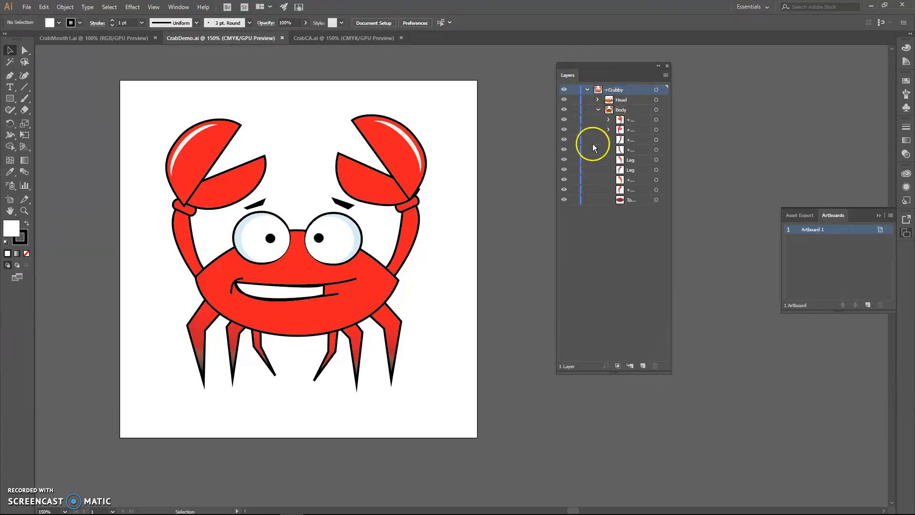
pyautogui.click(597, 110)
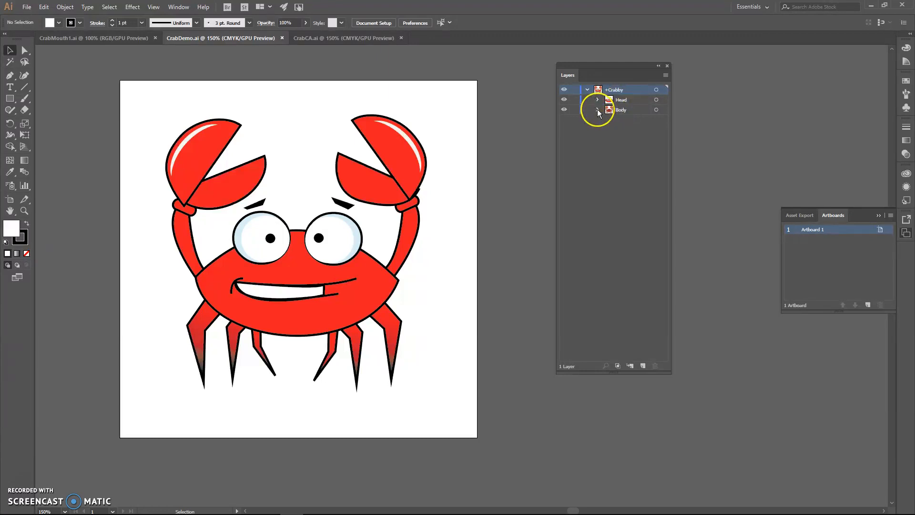
pyautogui.click(598, 110)
pyautogui.click(598, 100)
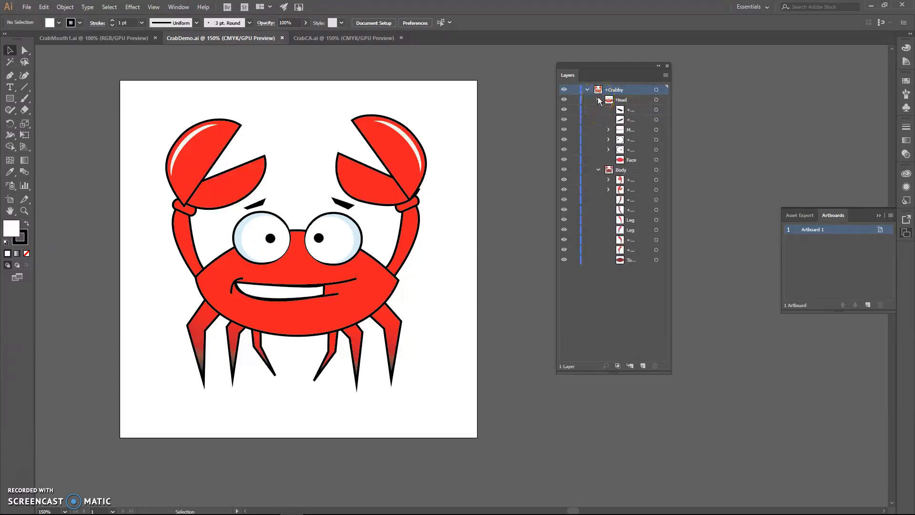
pyautogui.moveTo(672, 109); pyautogui.dragTo(727, 109)
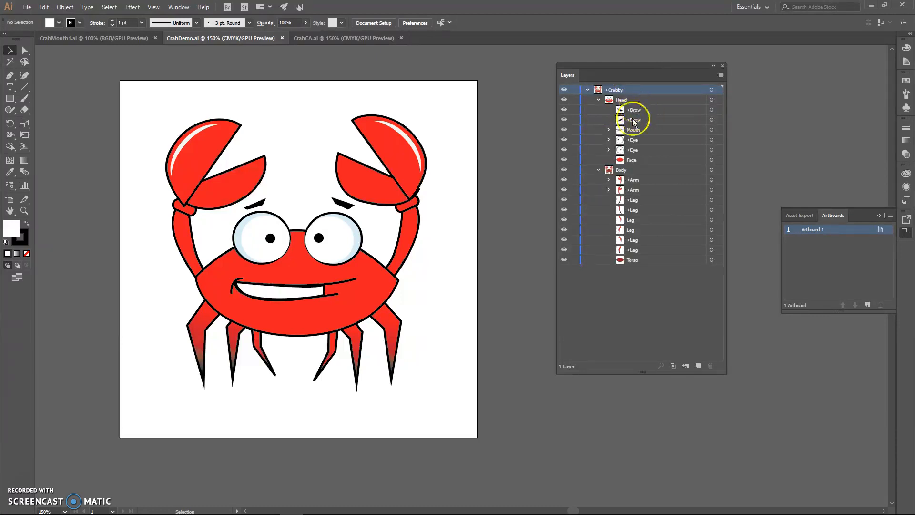
# Step: Examine the crab's layer structure, including the contents of the first +Eye group, the Mouth and Body groups, and the Face and Torso layers
pyautogui.click(608, 139)
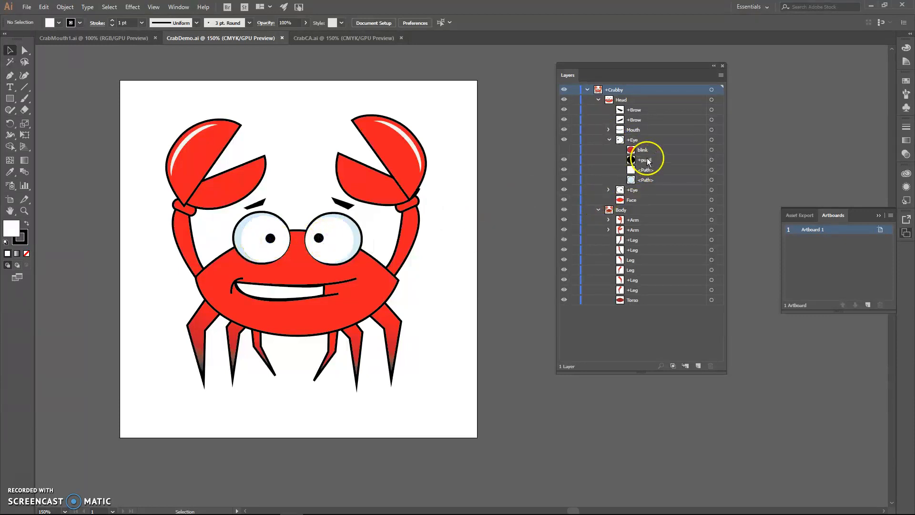
pyautogui.click(608, 140)
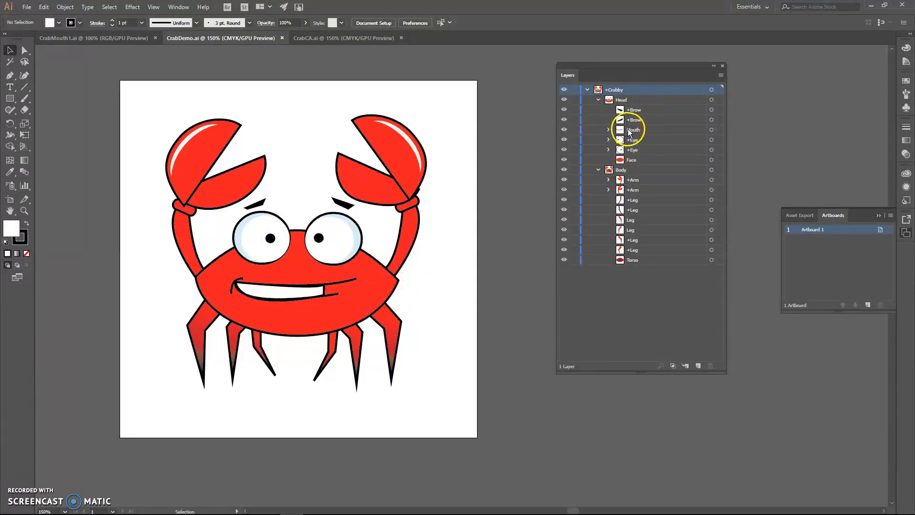
pyautogui.click(611, 130)
pyautogui.click(610, 130)
pyautogui.click(599, 170)
pyautogui.click(599, 169)
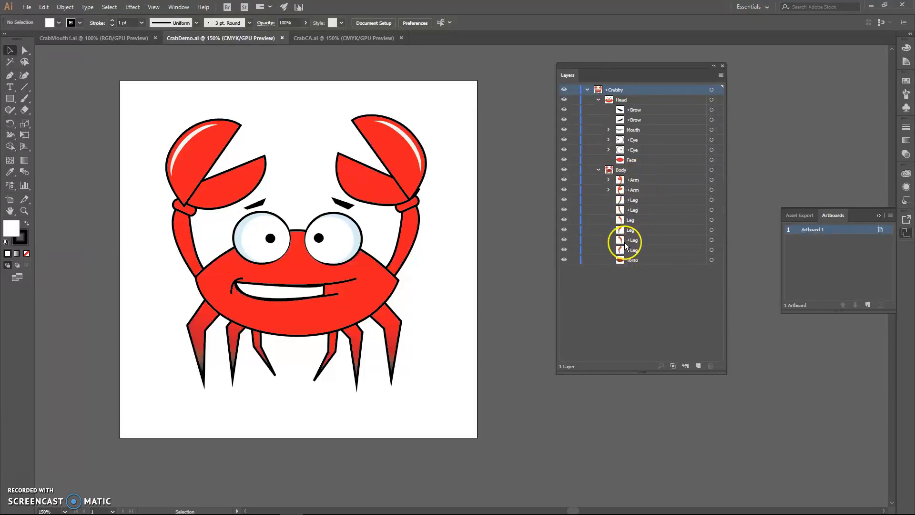
pyautogui.click(631, 261)
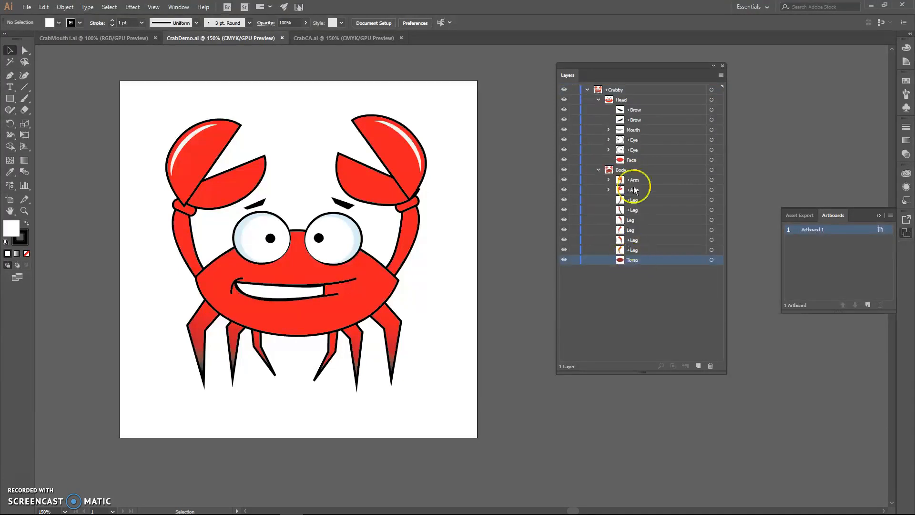
pyautogui.click(624, 161)
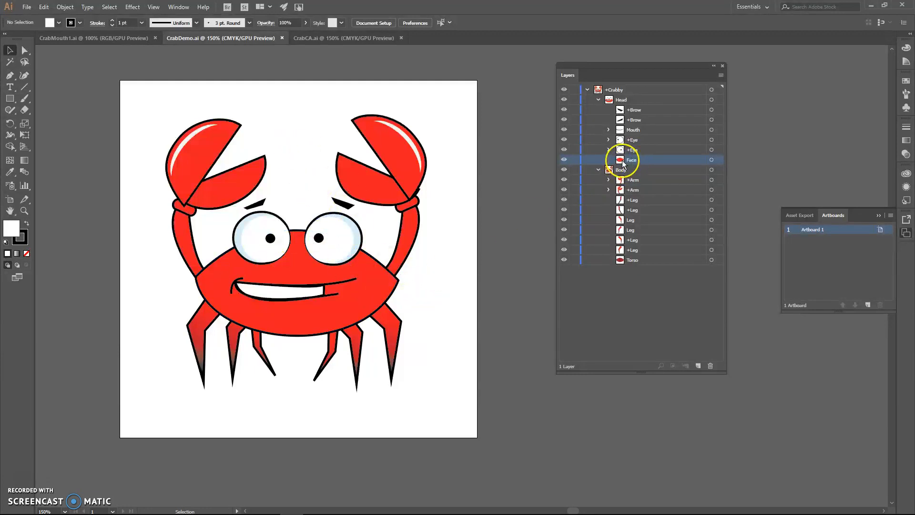
pyautogui.click(633, 259)
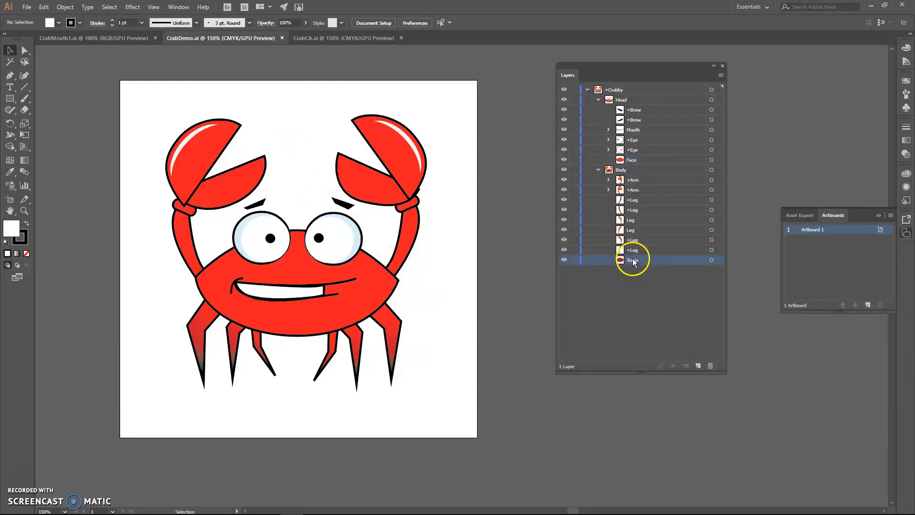
# Step: Collapse the Body group and select the Mouth layer inside the Head group
pyautogui.click(598, 170)
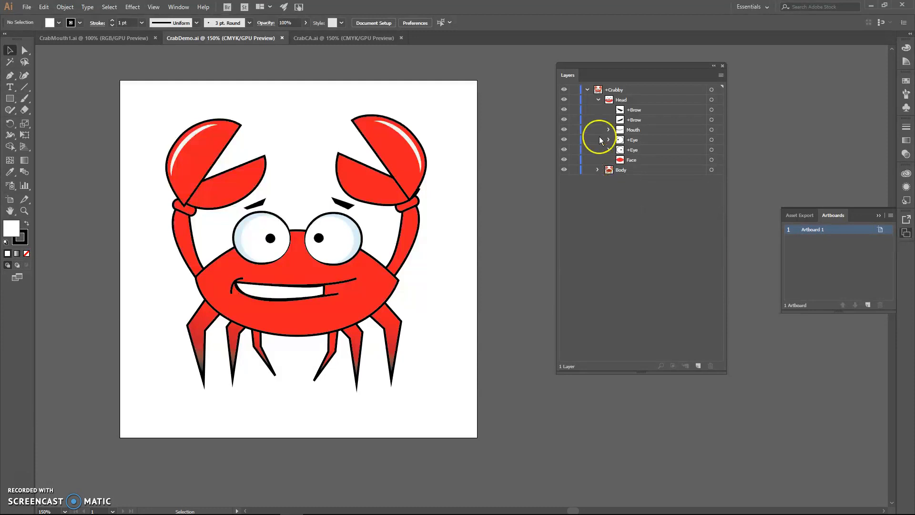
pyautogui.click(598, 100)
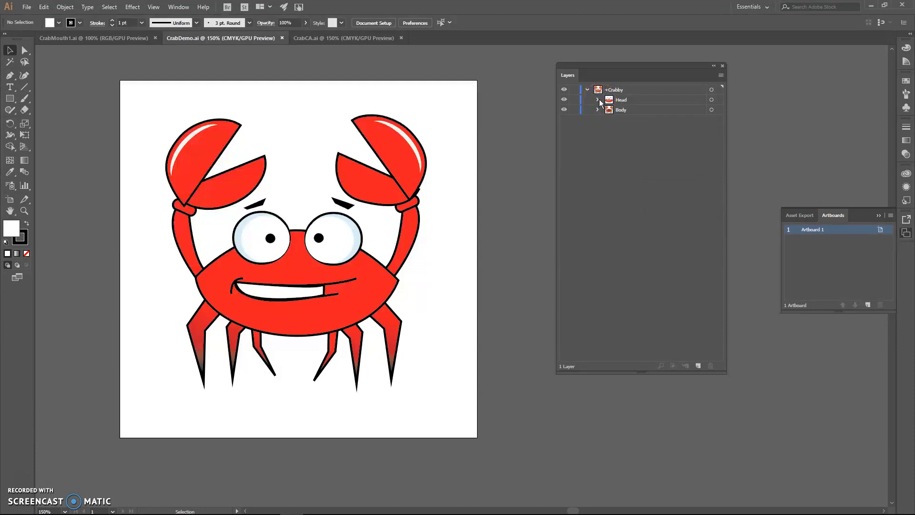
pyautogui.click(599, 100)
pyautogui.click(608, 130)
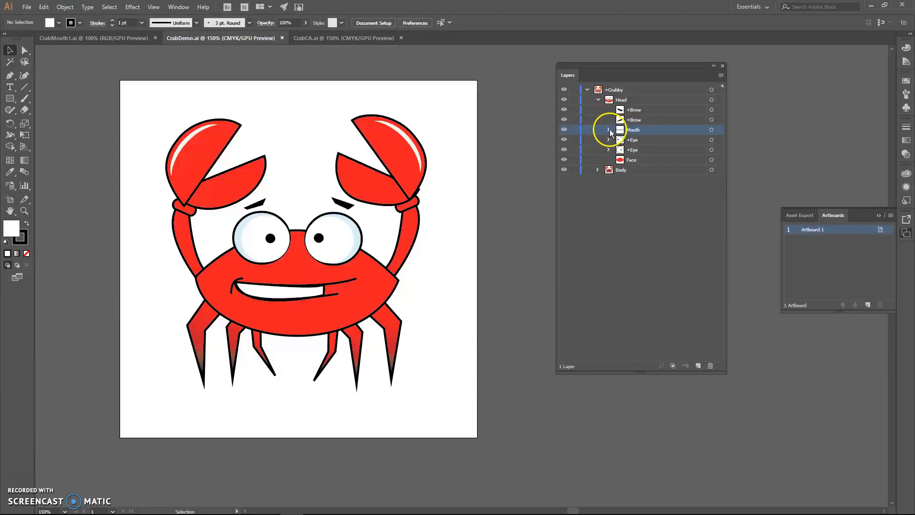
# Step: Open the recent file TemplateMouth.ai and preview its mouth-shape layers, returning to only the Neutral shape
pyautogui.click(26, 7)
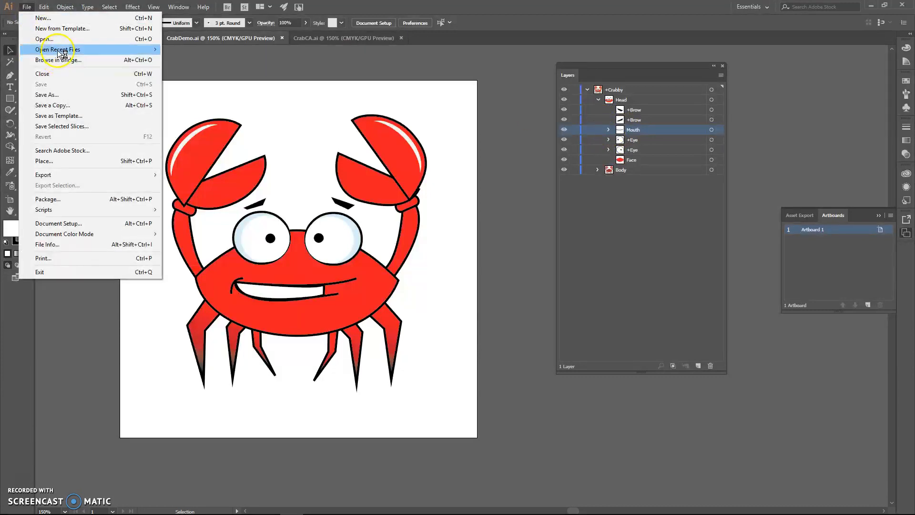
pyautogui.moveTo(61, 50)
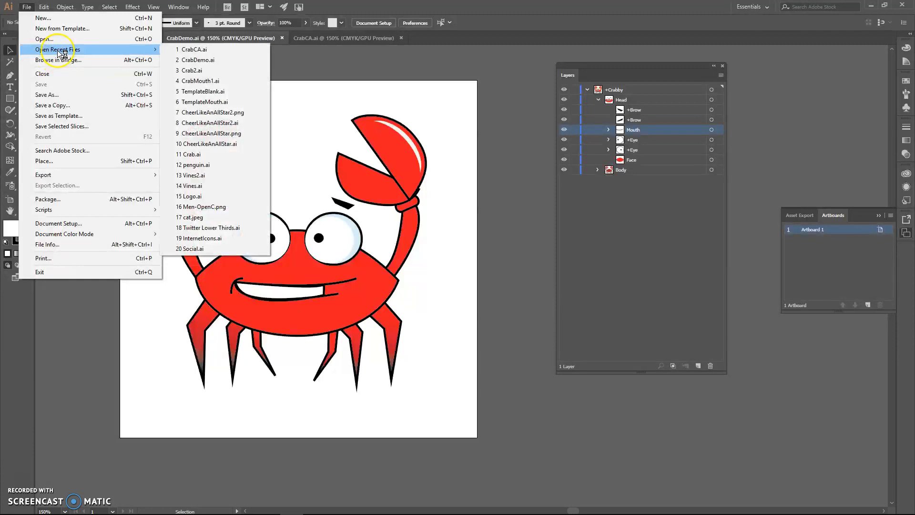
pyautogui.click(225, 103)
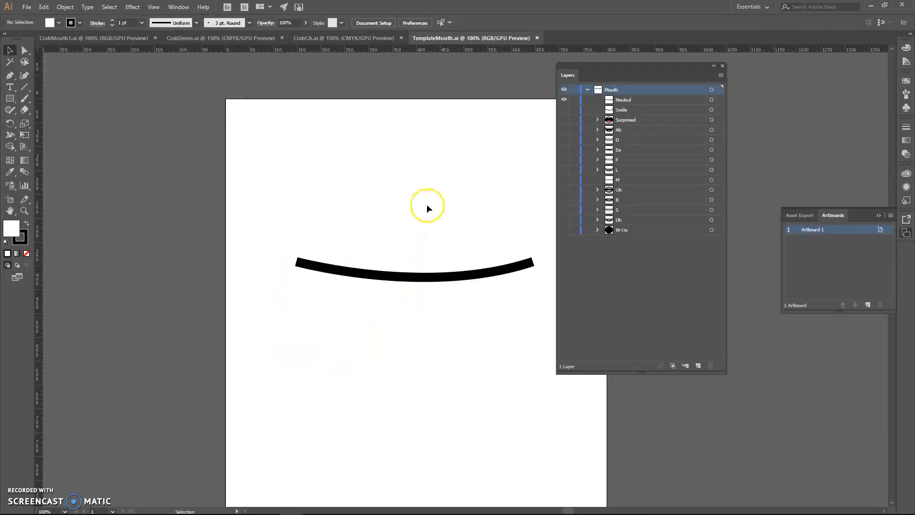
pyautogui.moveTo(565, 109); pyautogui.dragTo(565, 175)
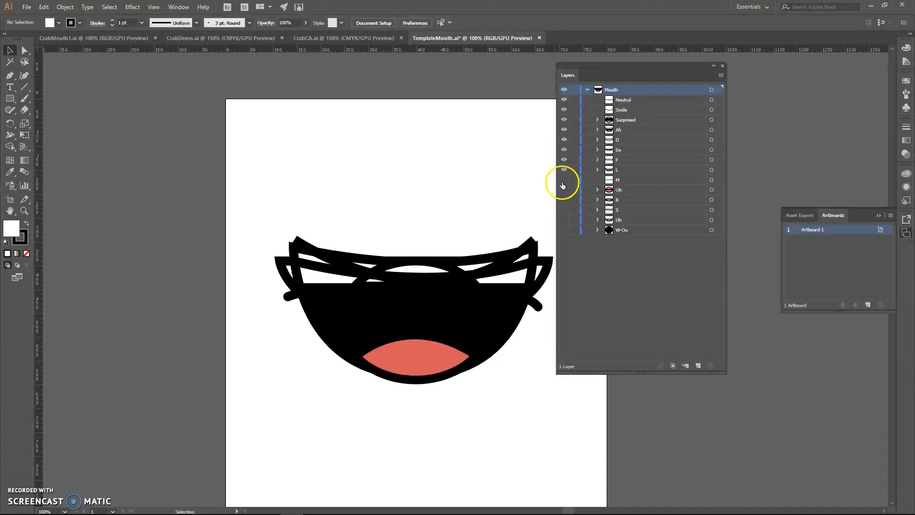
pyautogui.moveTo(566, 201); pyautogui.dragTo(565, 102)
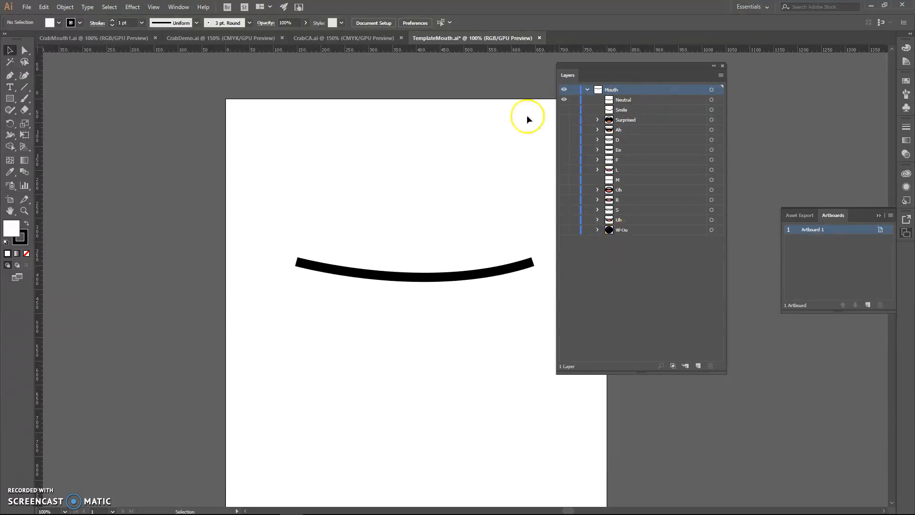
# Step: Switch to CrabMouth1.ai and view its Surprised, Smile and Neutral mouth shapes one at a time
pyautogui.click(113, 41)
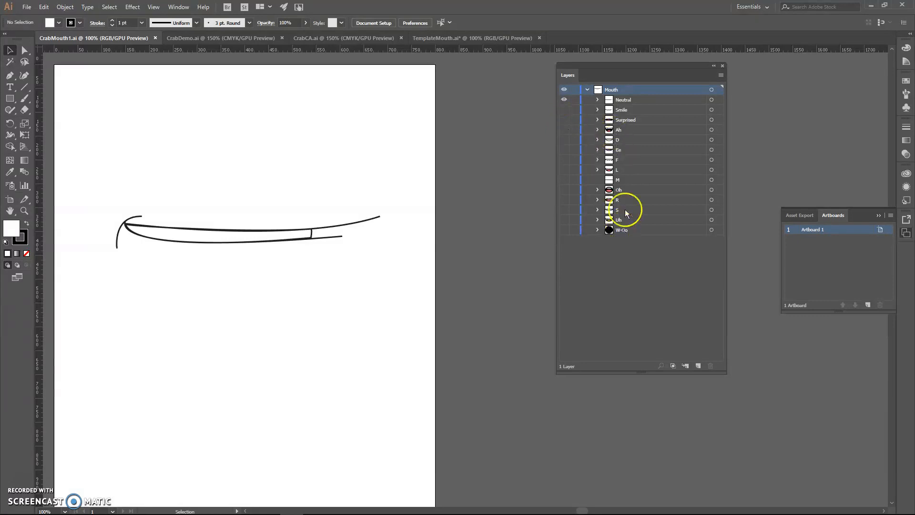
pyautogui.click(564, 110)
pyautogui.click(563, 119)
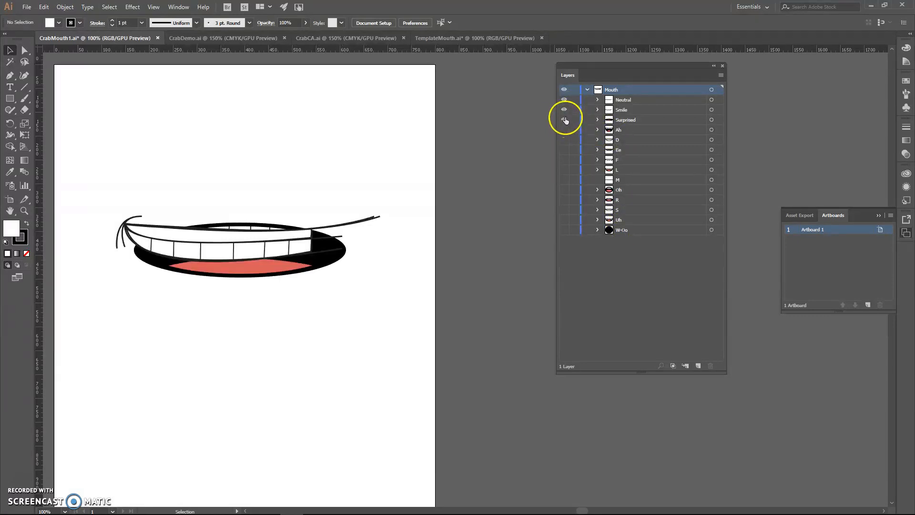
pyautogui.click(564, 110)
pyautogui.click(564, 99)
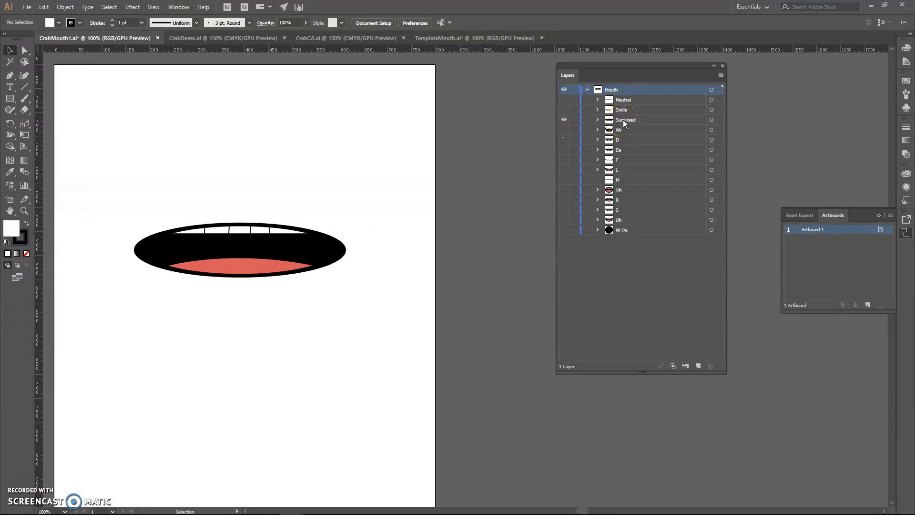
pyautogui.click(582, 122)
pyautogui.click(563, 120)
pyautogui.click(563, 110)
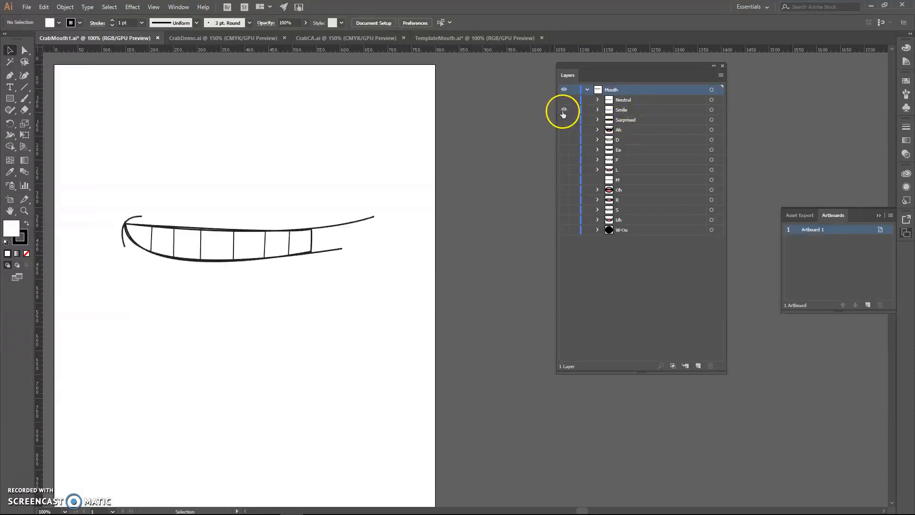
pyautogui.click(563, 111)
pyautogui.click(564, 100)
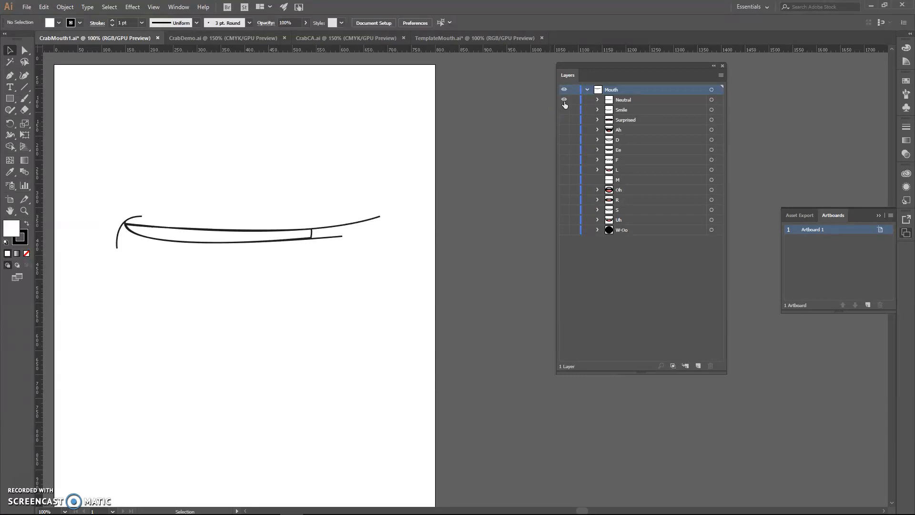
# Step: View the Ah mouth alone and against the Neutral, Smile and Surprised shapes, returning to only Neutral
pyautogui.click(564, 100)
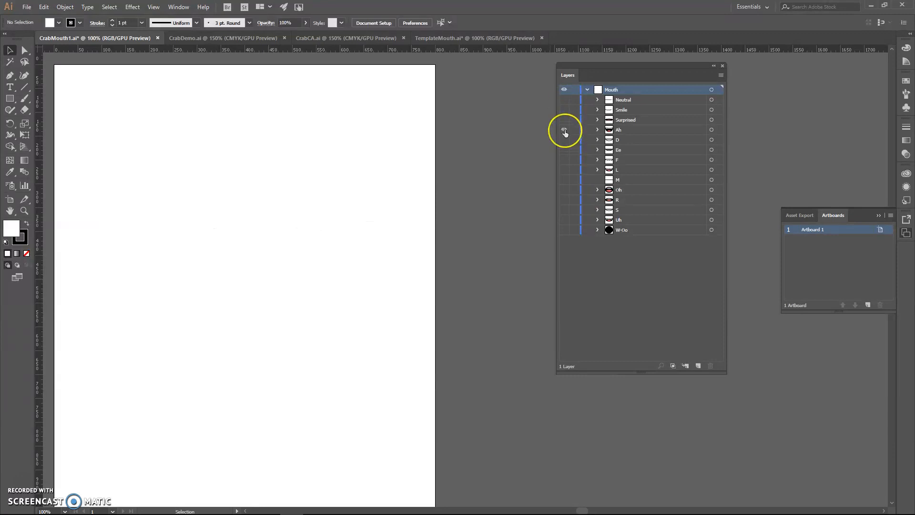
pyautogui.click(565, 129)
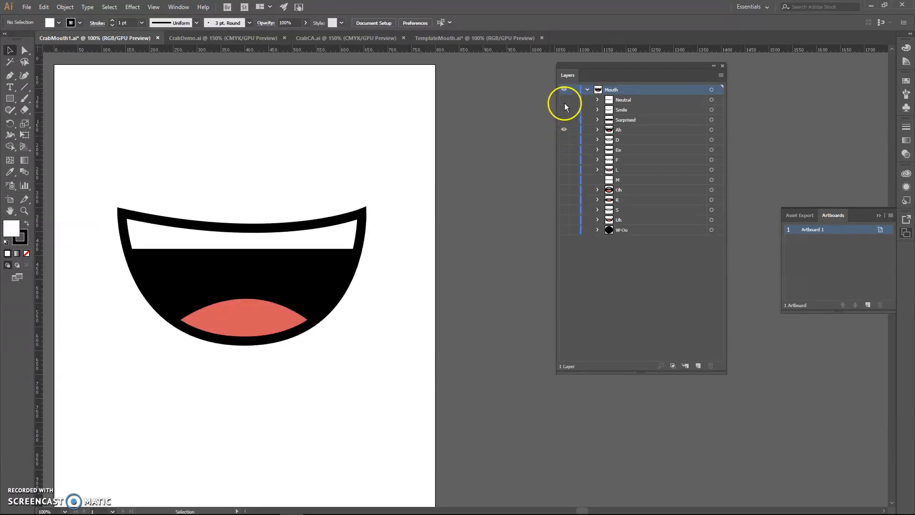
pyautogui.click(564, 99)
pyautogui.click(564, 110)
pyautogui.click(565, 100)
pyautogui.click(565, 110)
pyautogui.click(564, 110)
pyautogui.click(565, 120)
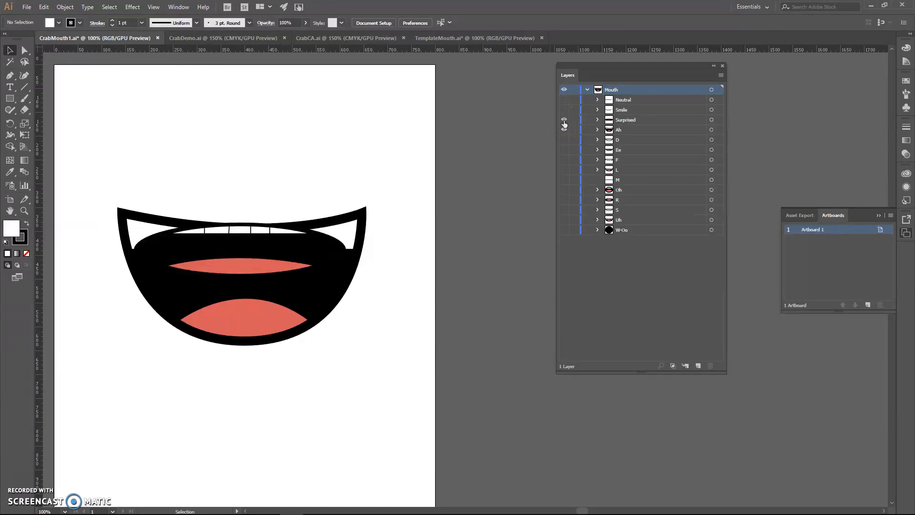
pyautogui.click(564, 120)
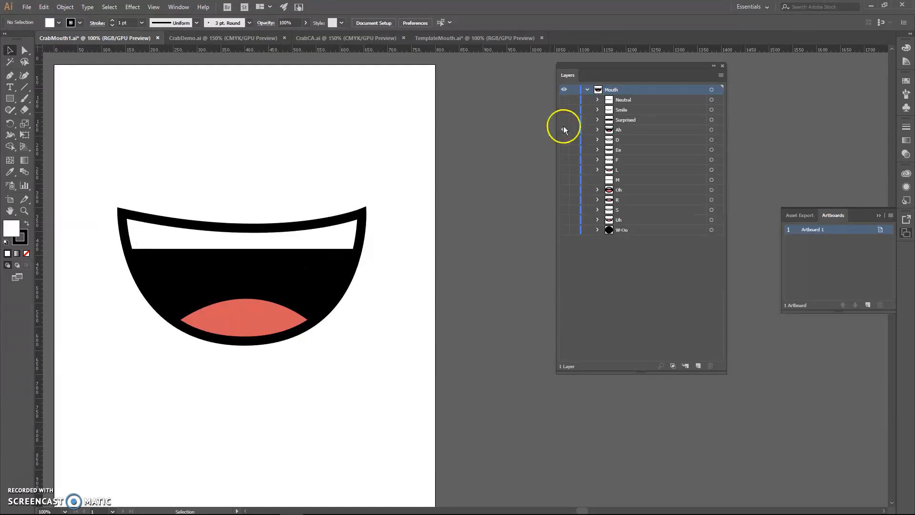
pyautogui.click(564, 129)
pyautogui.click(565, 99)
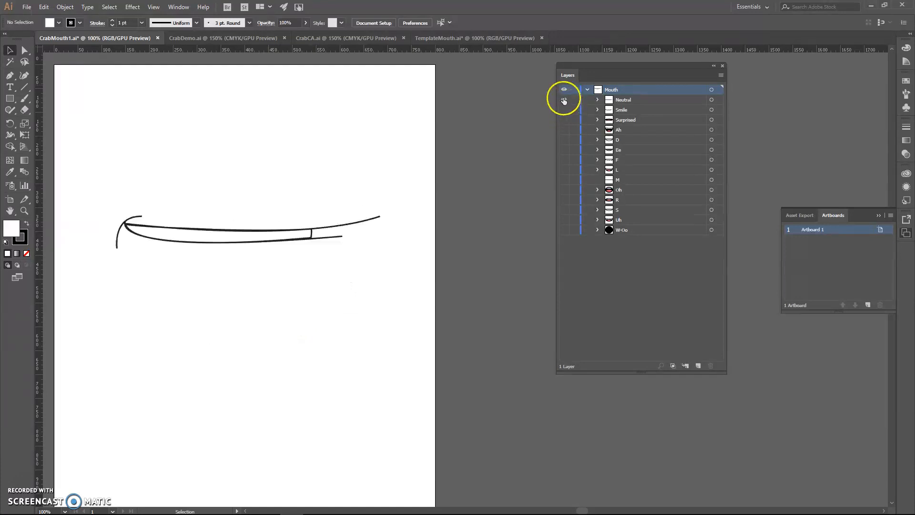
# Step: Draw a line segment about 175 px wide and 35 px high inside the Neutral crab mouth, from its corner to the lower curve
pyautogui.click(598, 101)
pyautogui.click(598, 100)
pyautogui.click(23, 89)
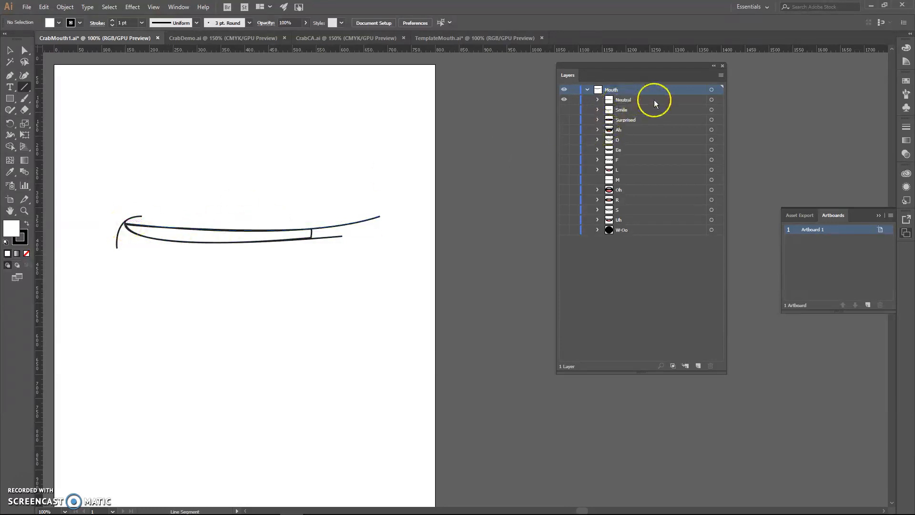
pyautogui.click(712, 101)
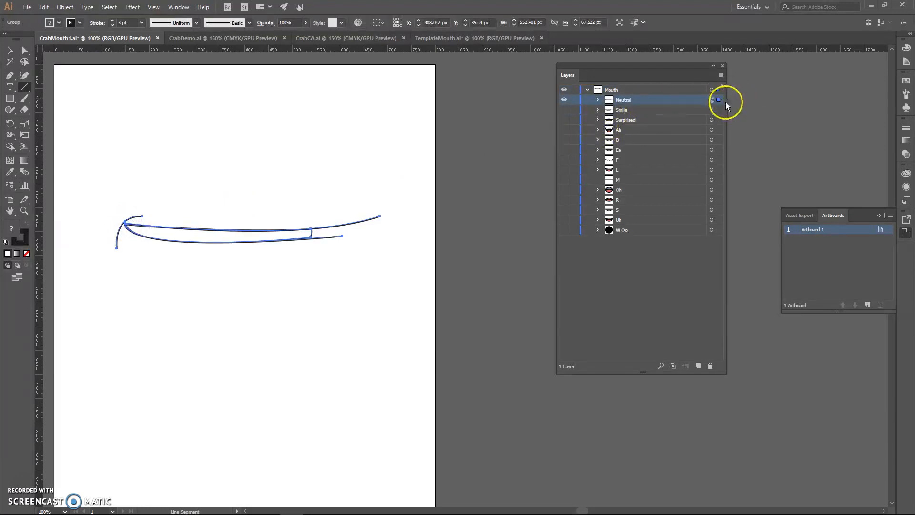
pyautogui.click(125, 229)
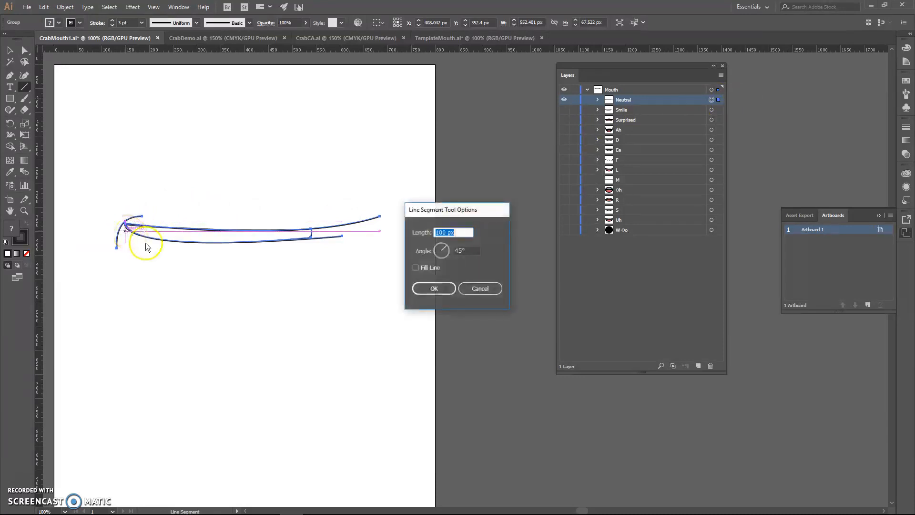
pyautogui.click(478, 287)
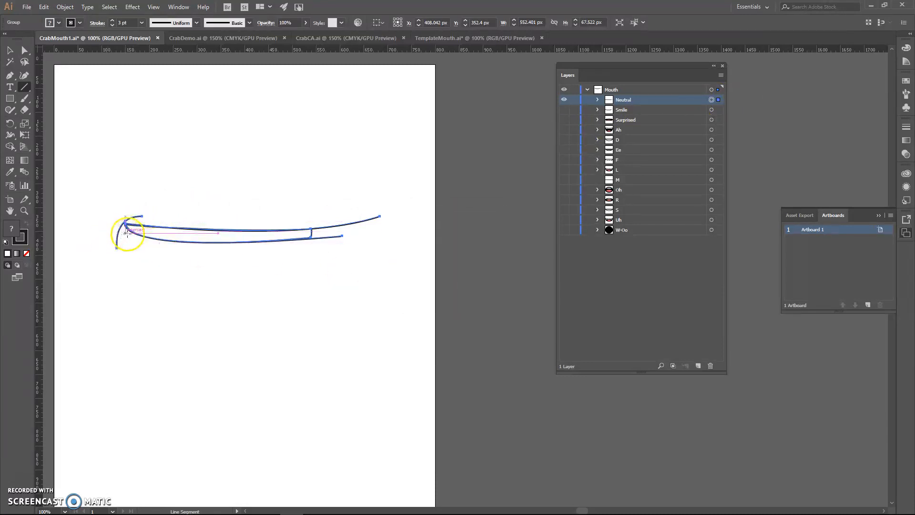
pyautogui.moveTo(126, 228); pyautogui.dragTo(208, 244)
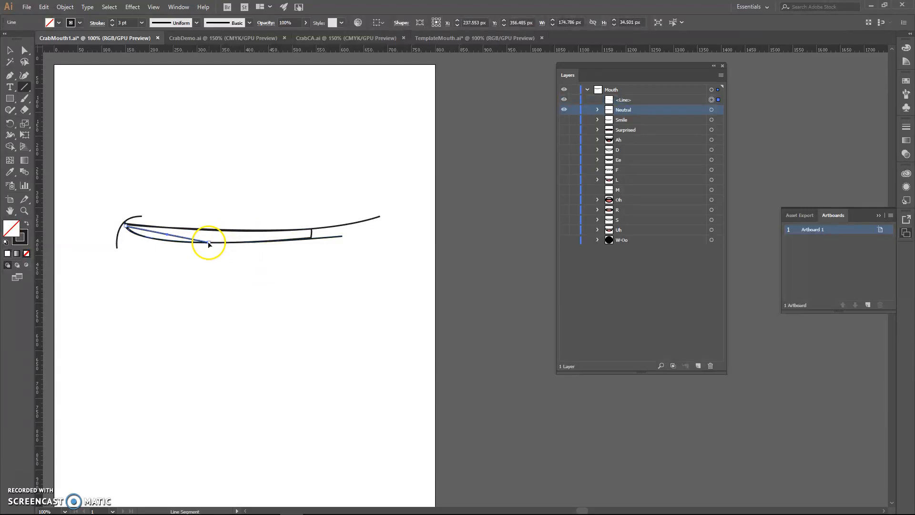
# Step: Move the new line layer into the Neutral group and collapse the group
pyautogui.click(634, 100)
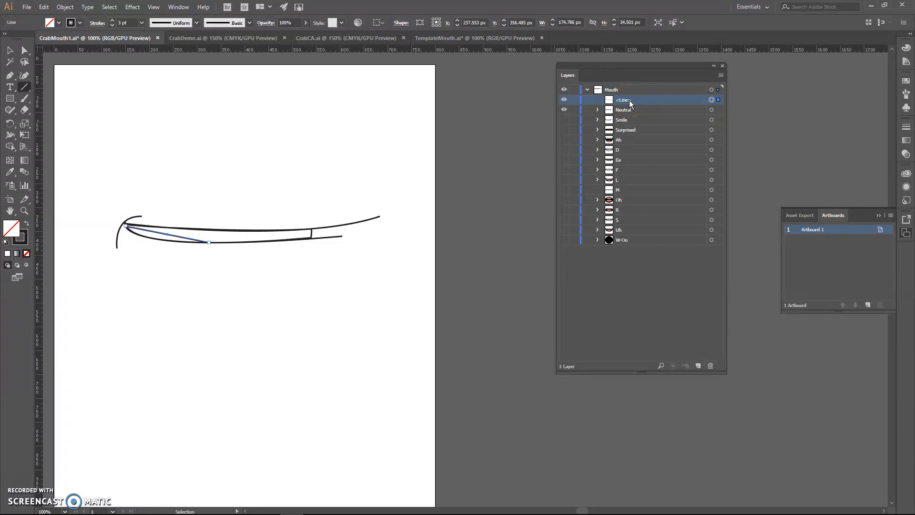
pyautogui.click(597, 109)
pyautogui.moveTo(626, 101); pyautogui.dragTo(644, 118)
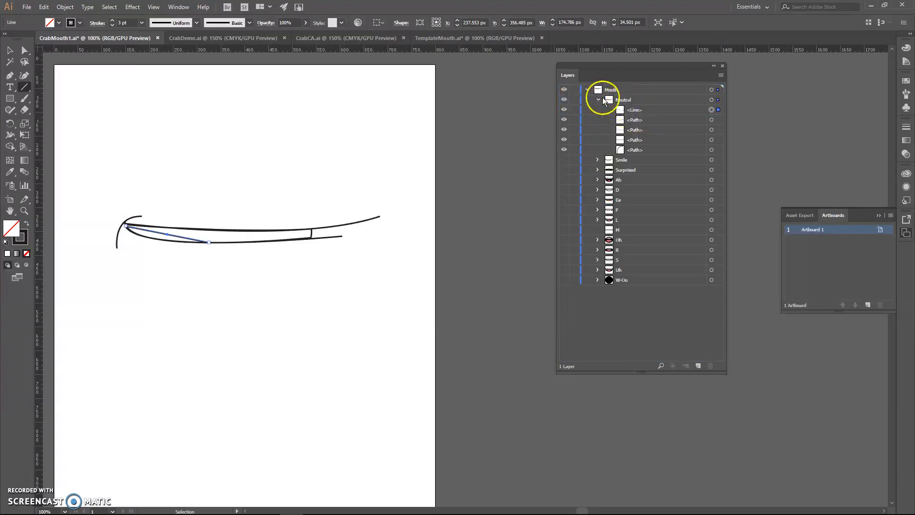
pyautogui.click(599, 101)
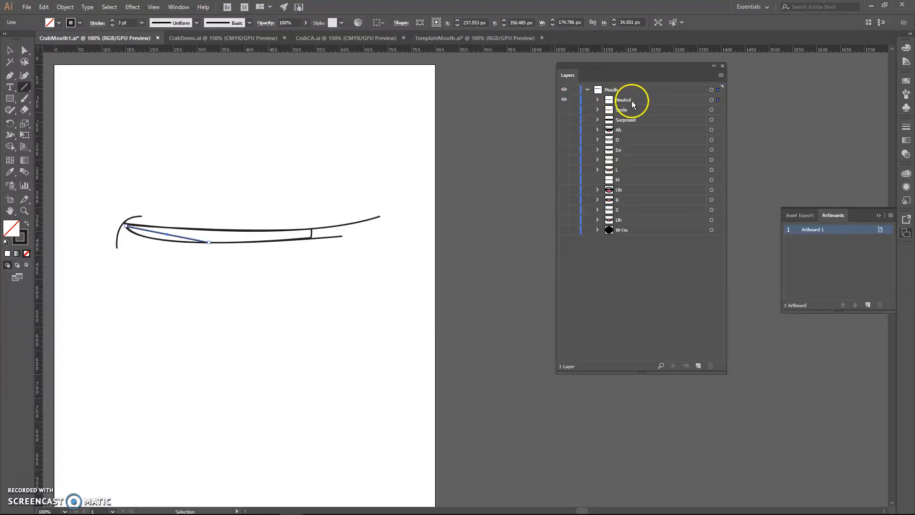
# Step: Switch to TemplateMouth.ai and select its Neutral mouth layer
pyautogui.click(435, 39)
pyautogui.click(628, 99)
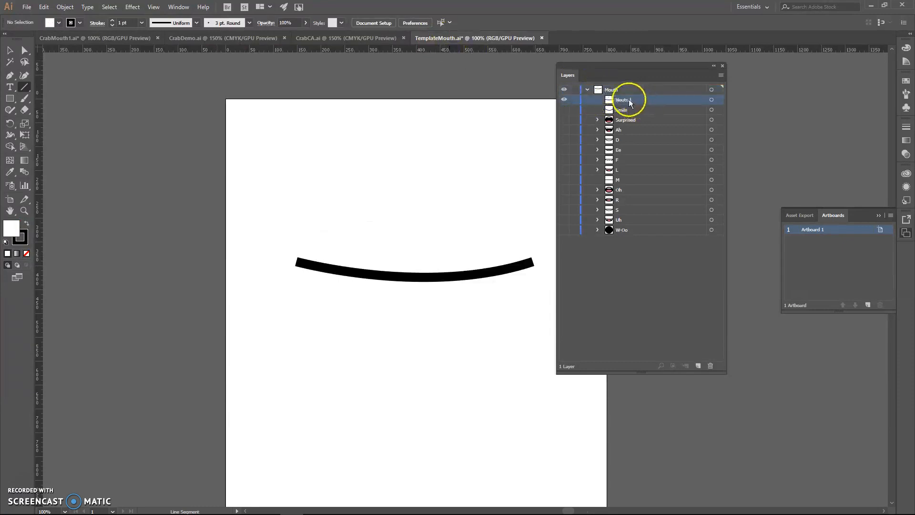
# Step: Delete the thick black Neutral mouth curve, undo the deletion and deselect it
pyautogui.click(10, 50)
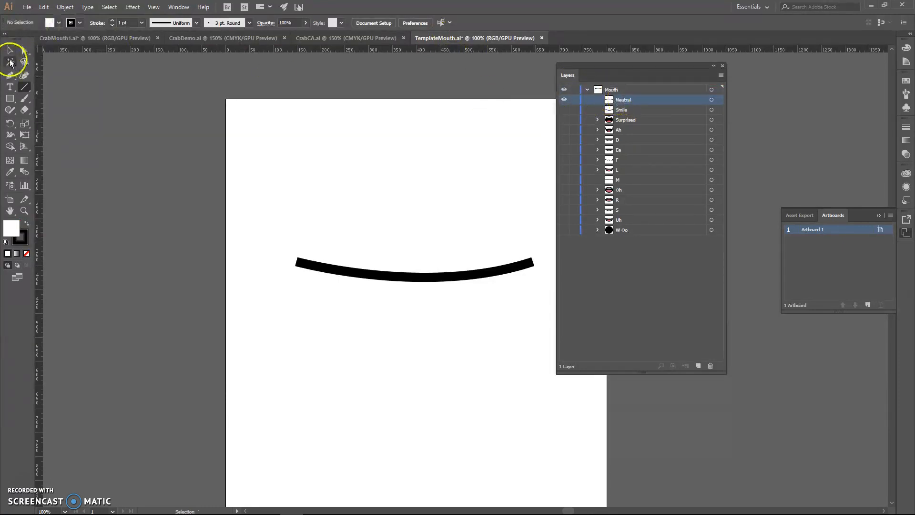
pyautogui.click(428, 280)
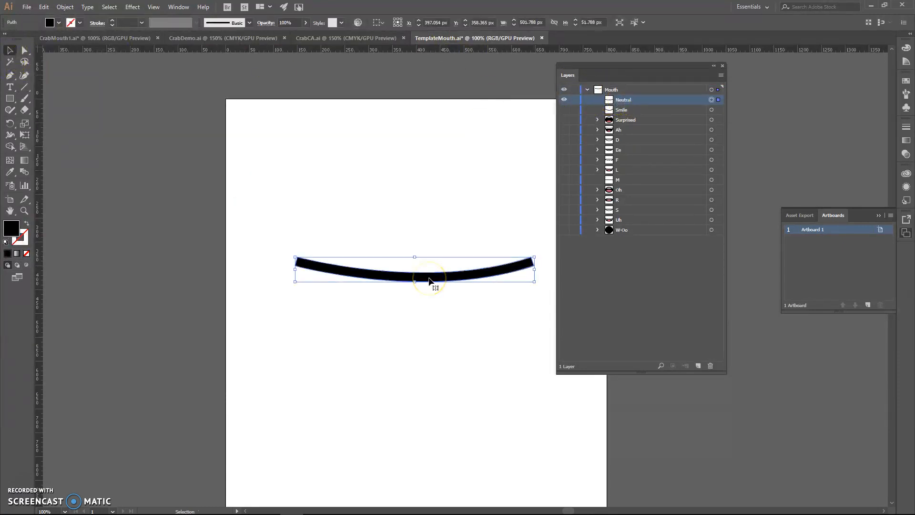
pyautogui.press('Delete')
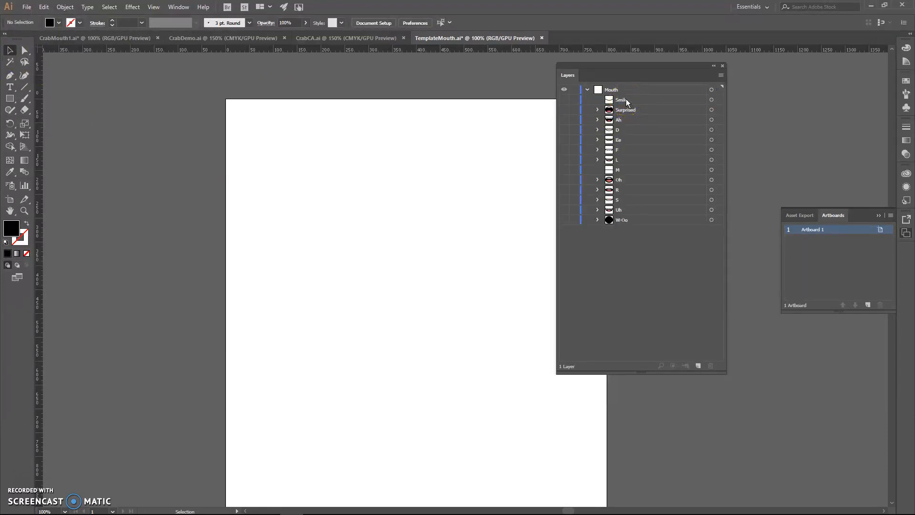
pyautogui.hotkey('ctrl', 'z')
pyautogui.click(331, 319)
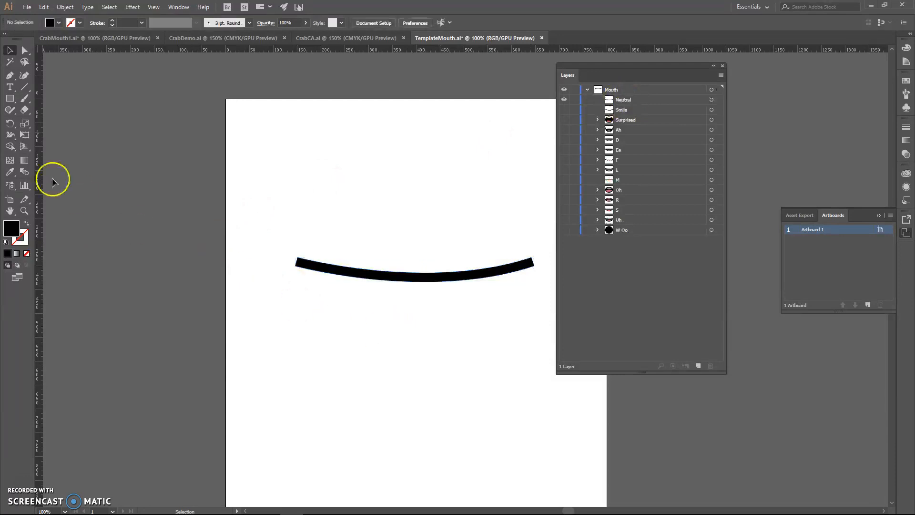
# Step: Draw a closed black crescent about 456 px wide and 34 px high above the Neutral curve with the Pen tool
pyautogui.click(9, 75)
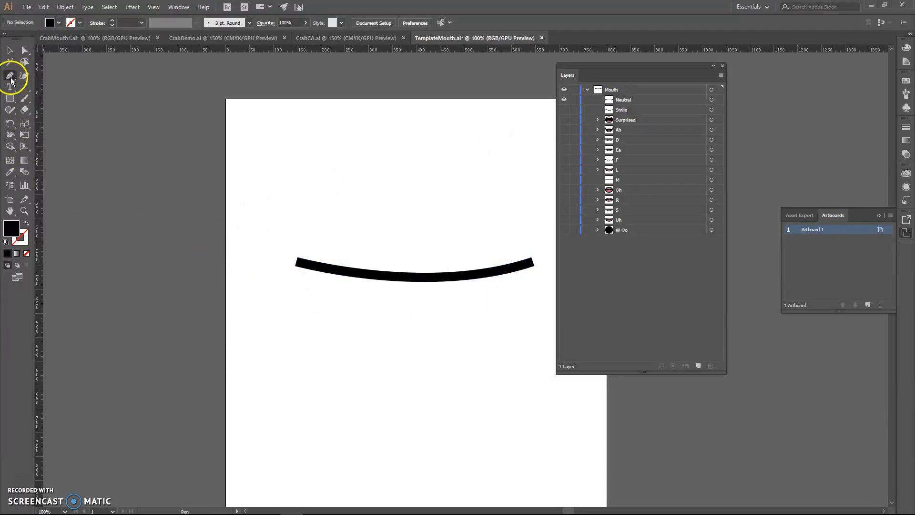
pyautogui.click(304, 250)
pyautogui.click(521, 253)
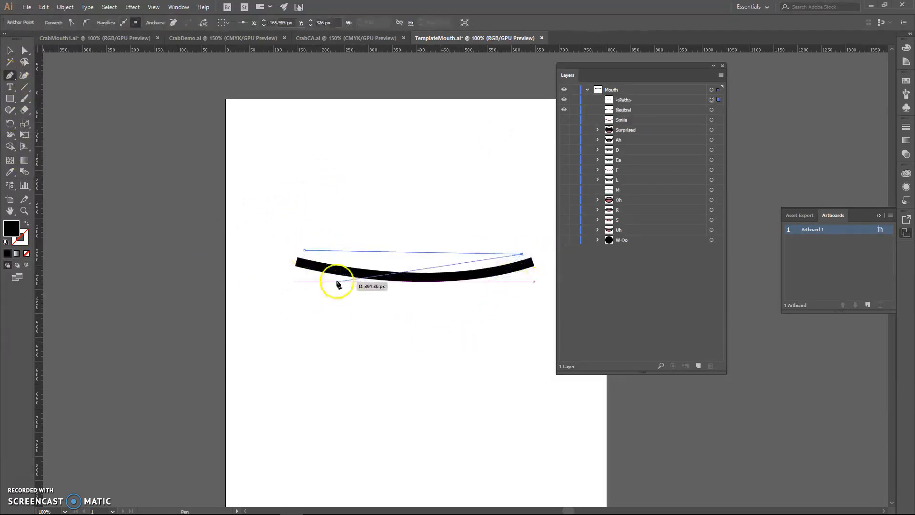
pyautogui.moveTo(304, 251); pyautogui.dragTo(182, 216)
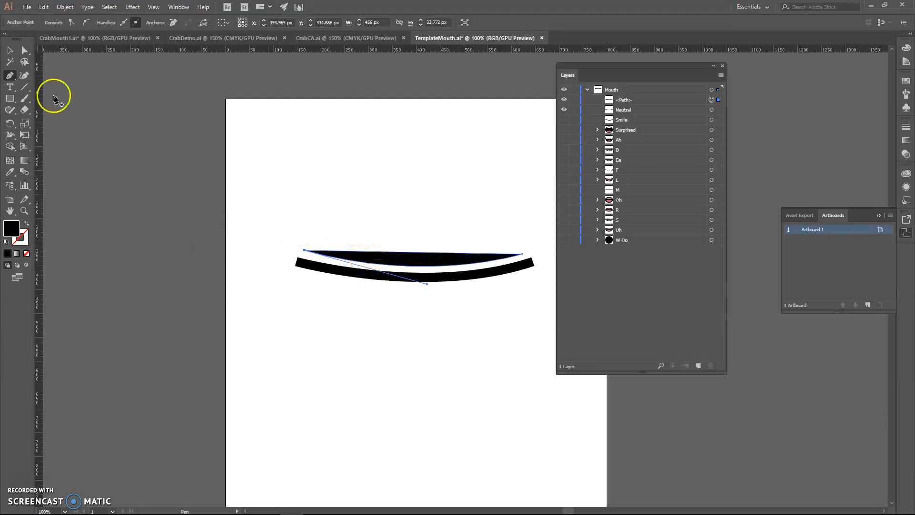
# Step: Group the new crescent with the Neutral curve, name the group Neutral and check the layers inside it
pyautogui.click(10, 49)
pyautogui.click(625, 99)
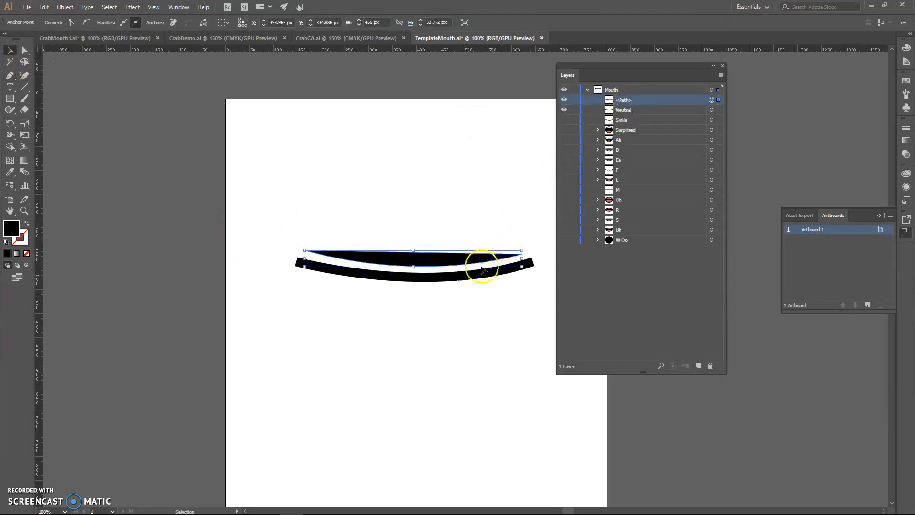
pyautogui.keyDown('shift'); pyautogui.click(468, 278); pyautogui.keyUp('shift')
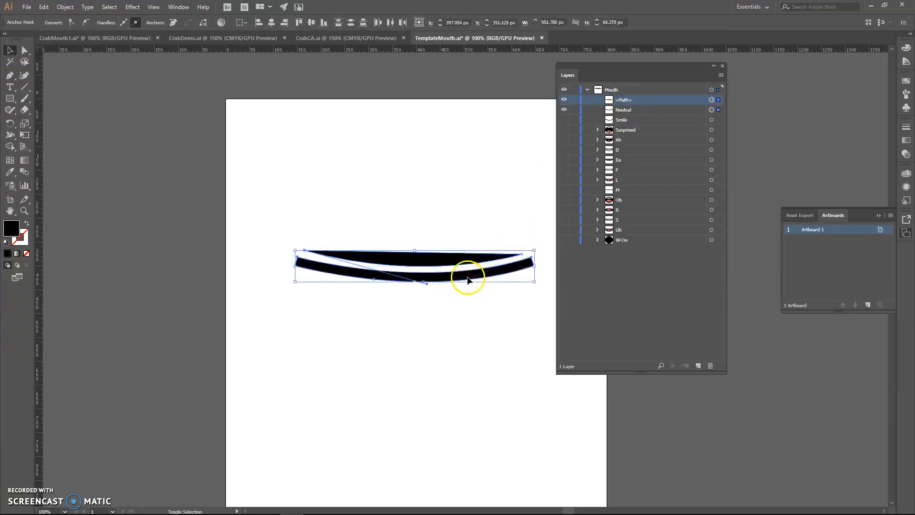
pyautogui.hotkey('ctrl', 'g')
pyautogui.click(627, 103)
pyautogui.doubleClick(627, 101)
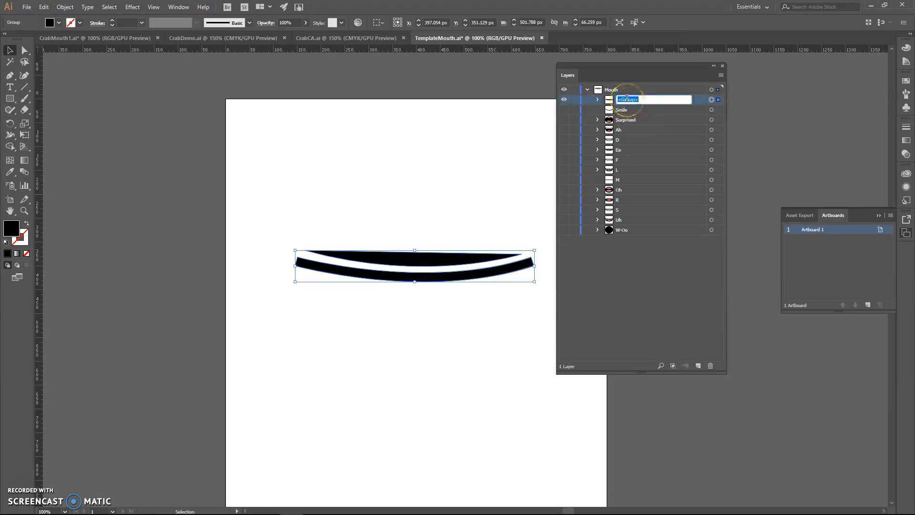
pyautogui.write('Neutral')
pyautogui.press('Return')
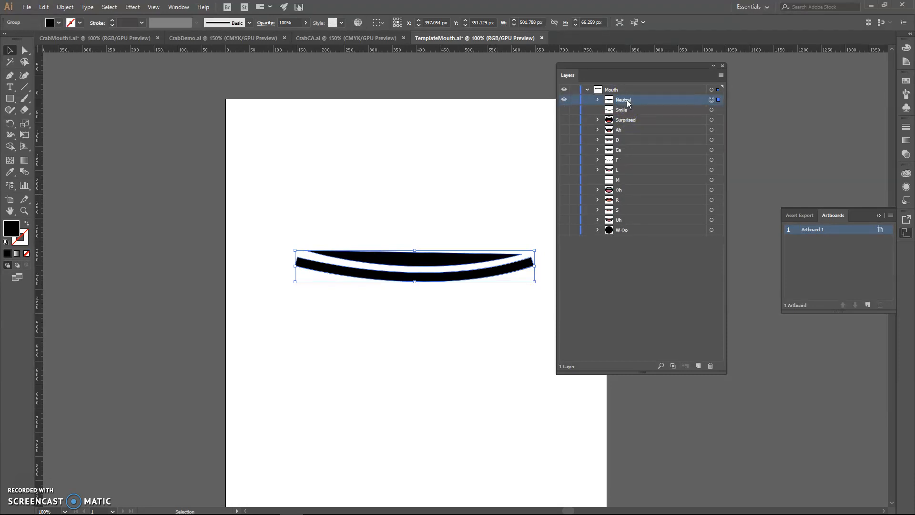
pyautogui.click(598, 100)
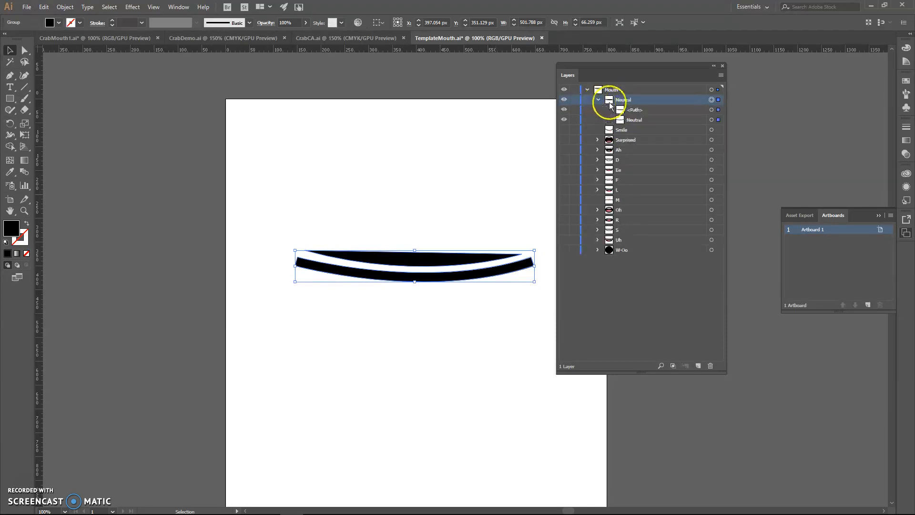
pyautogui.click(599, 101)
pyautogui.doubleClick(624, 104)
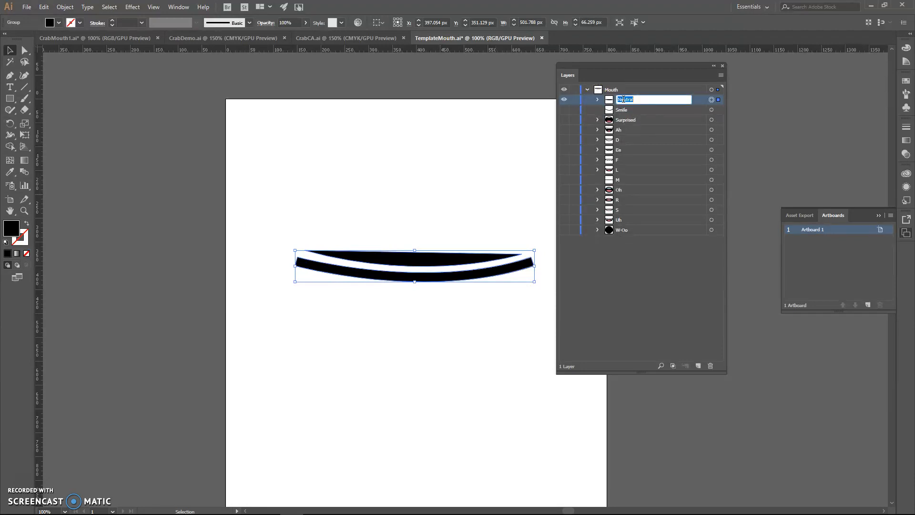
pyautogui.click(610, 103)
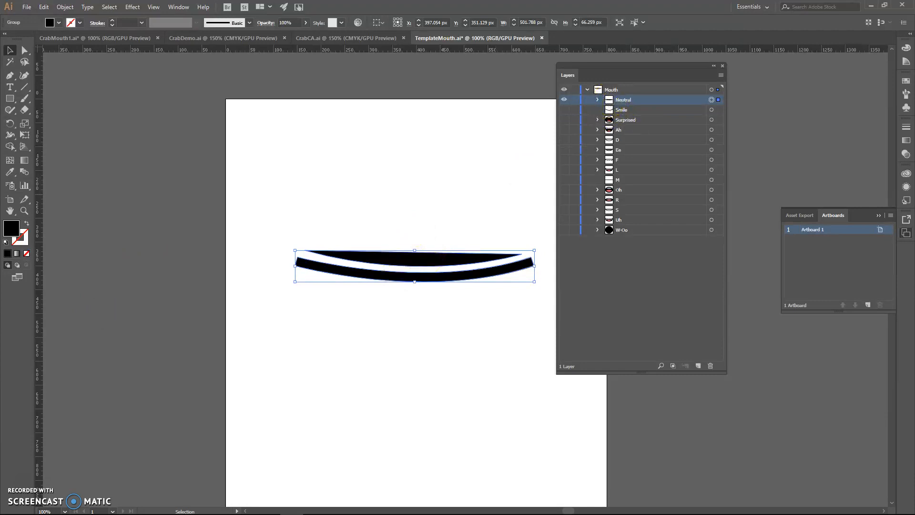
# Step: Isolate the Neutral group, delete its original thick curve and move the crescent down into the curve's place
pyautogui.doubleClick(395, 267)
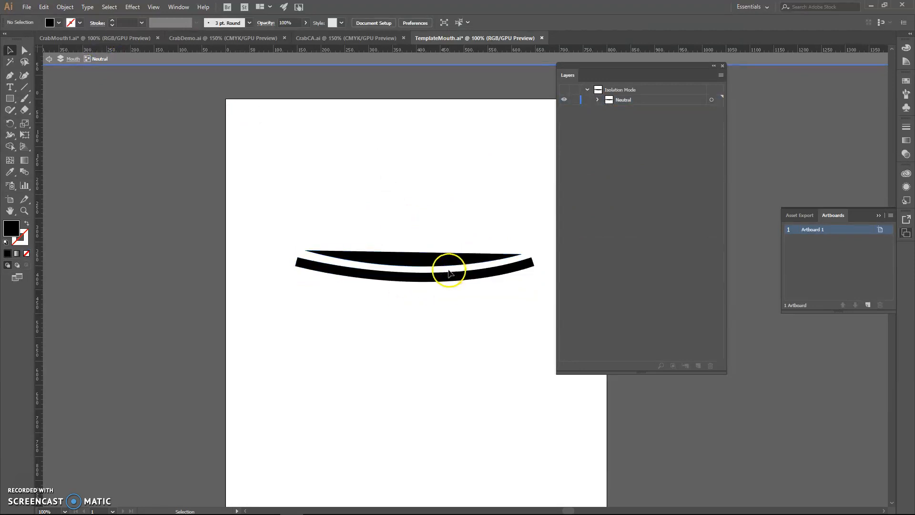
pyautogui.click(382, 274)
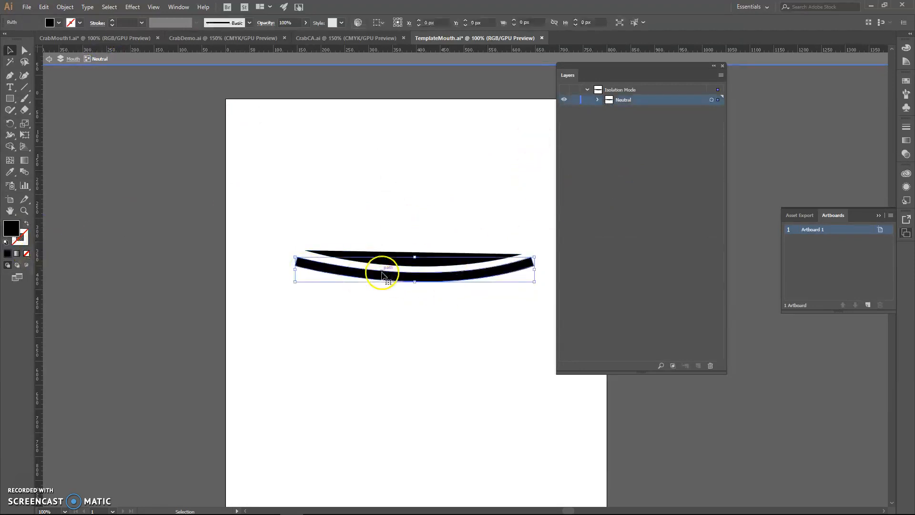
pyautogui.press('Delete')
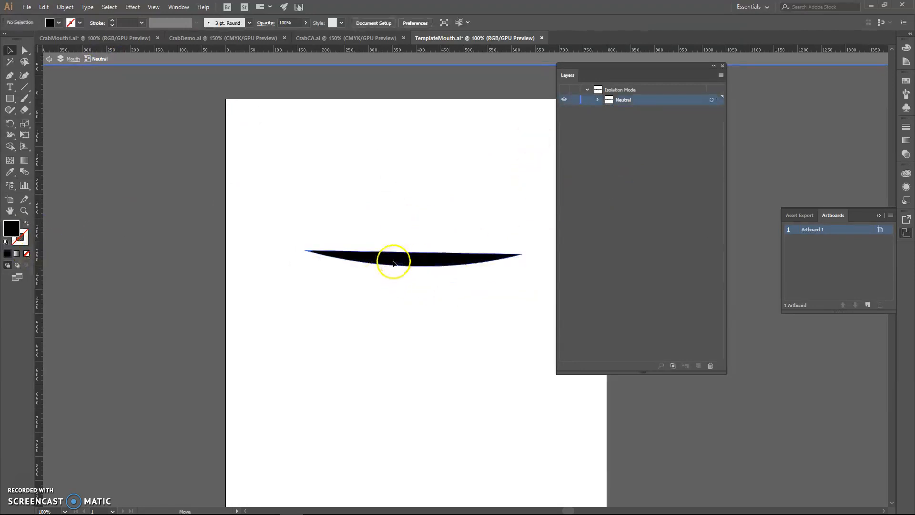
pyautogui.moveTo(394, 261); pyautogui.dragTo(394, 273)
pyautogui.click(236, 252)
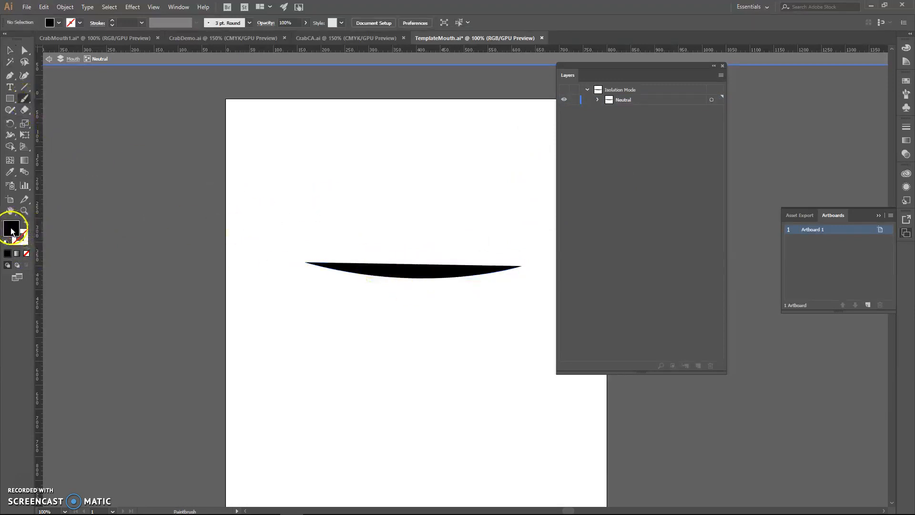
# Step: Paint five short green brush strokes across the black crescent inside the isolated Neutral group
pyautogui.click(50, 23)
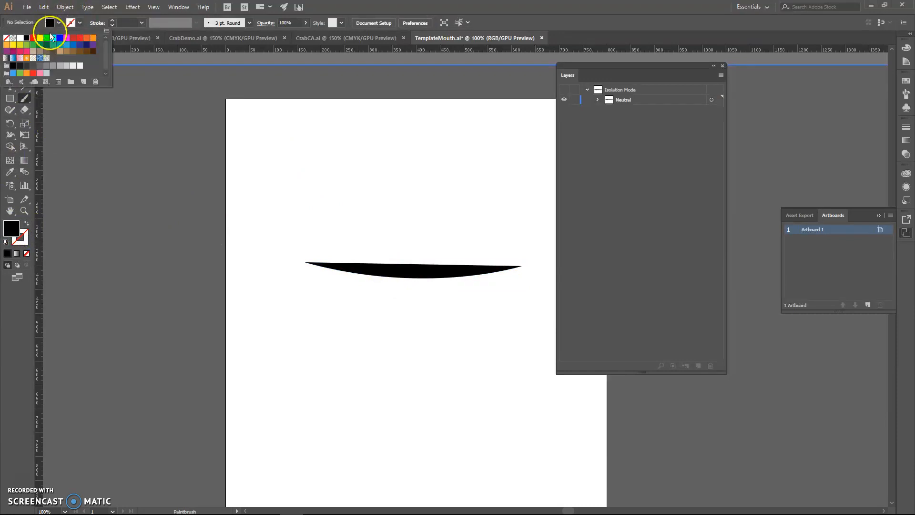
pyautogui.click(47, 38)
pyautogui.click(376, 270)
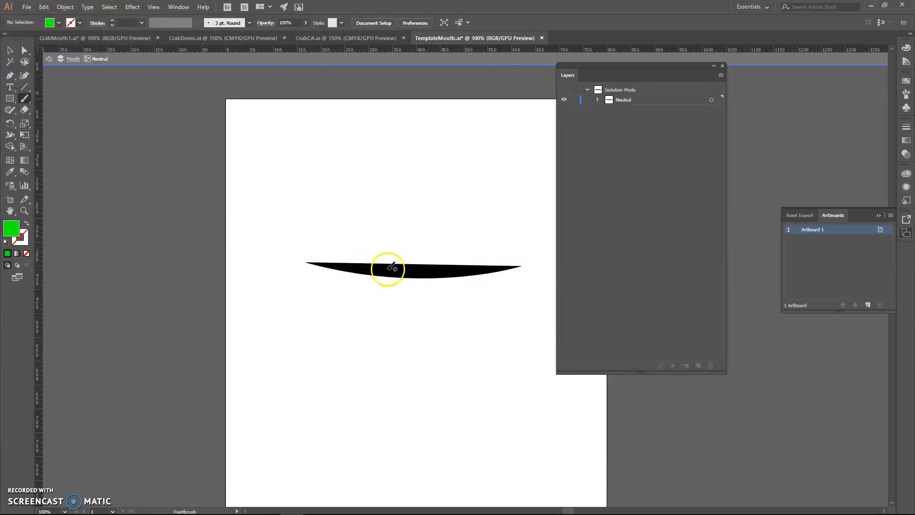
pyautogui.click(619, 100)
pyautogui.hotkey('shift', 'x')
pyautogui.moveTo(371, 272); pyautogui.dragTo(380, 269)
pyautogui.moveTo(389, 275); pyautogui.dragTo(471, 268)
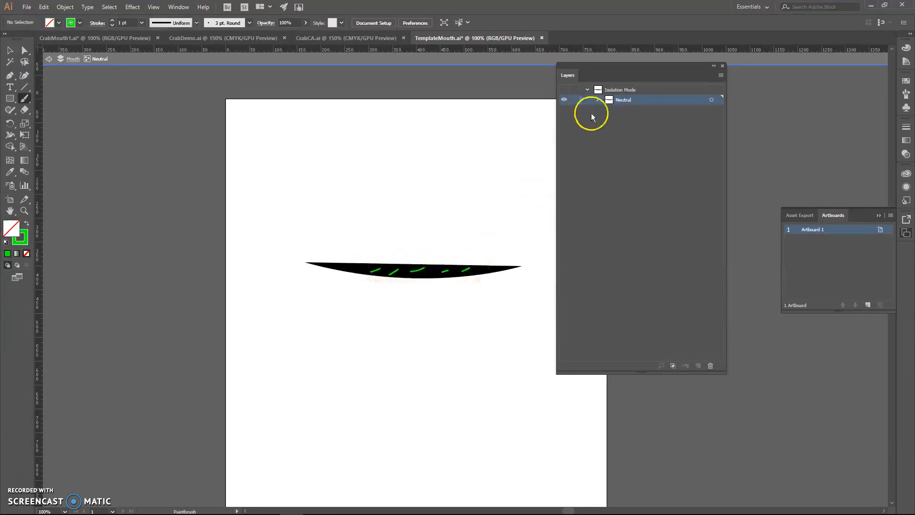
# Step: Go back up to the Mouth level, preview the Neutral and Smile mouths, and hide both
pyautogui.click(48, 62)
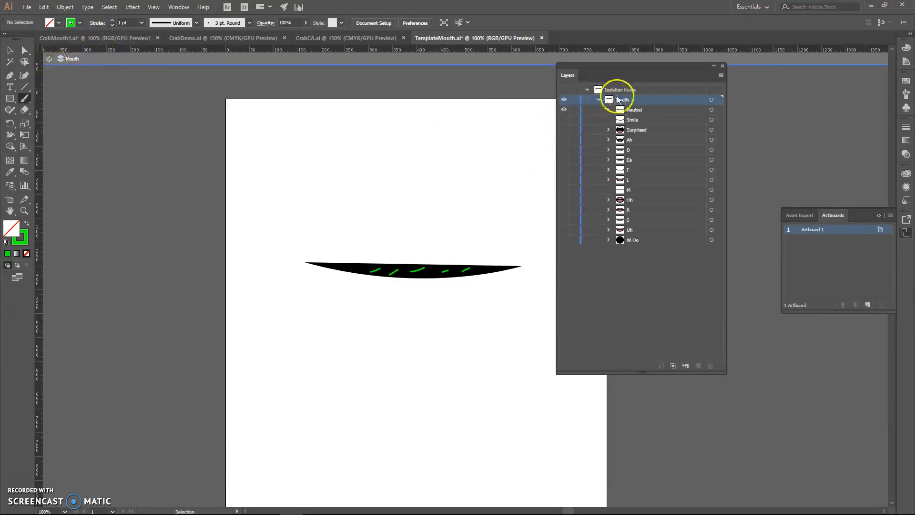
pyautogui.click(564, 110)
pyautogui.click(564, 110)
pyautogui.click(564, 120)
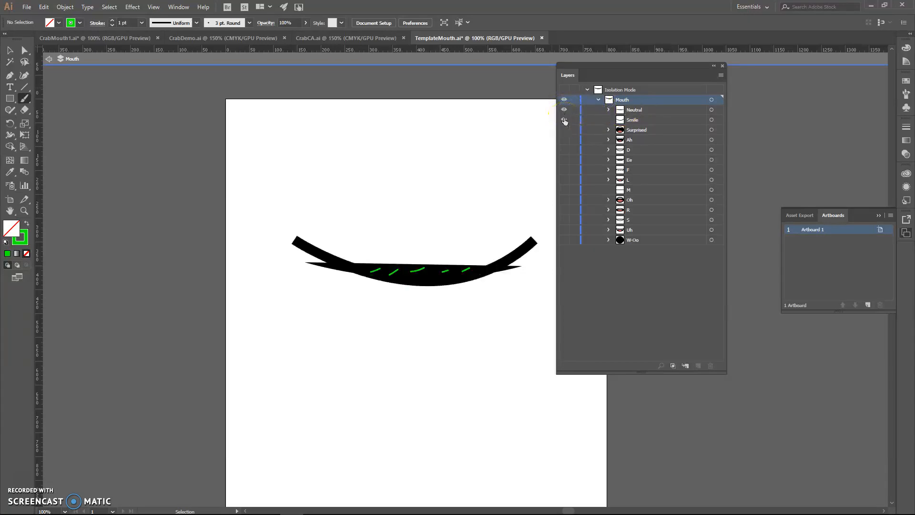
pyautogui.click(565, 120)
pyautogui.click(564, 110)
# Step: Show only the Smile mouth and paint a wavy green brush stroke above its curve
pyautogui.click(626, 121)
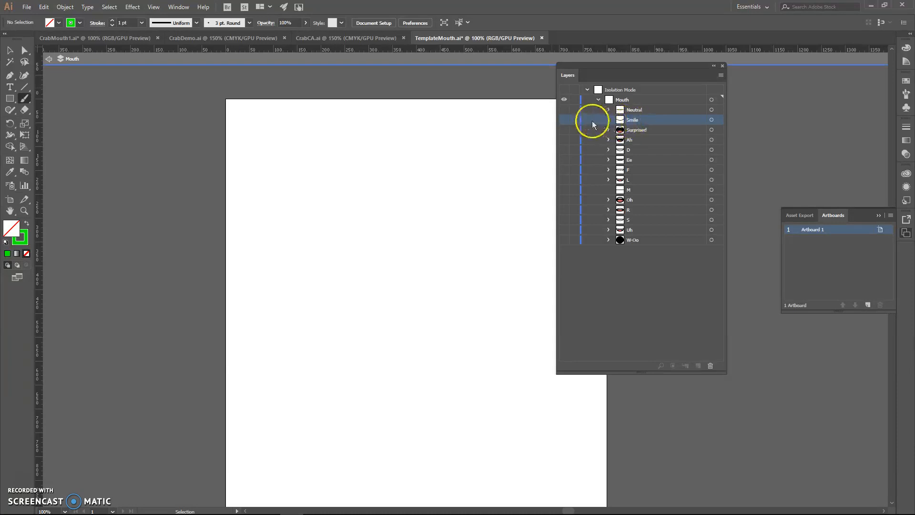
pyautogui.click(564, 119)
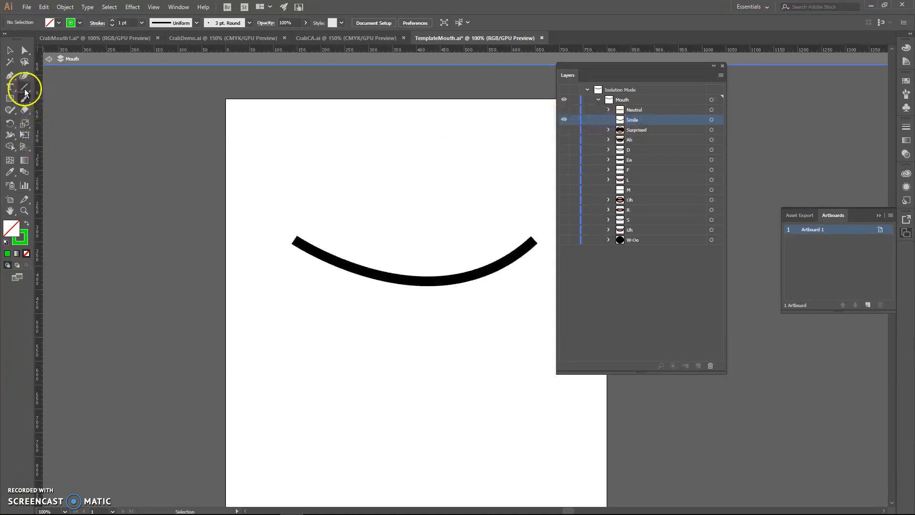
pyautogui.moveTo(332, 248)
pyautogui.mouseDown()
pyautogui.moveTo(429, 248)
pyautogui.moveTo(486, 263)
pyautogui.mouseUp()
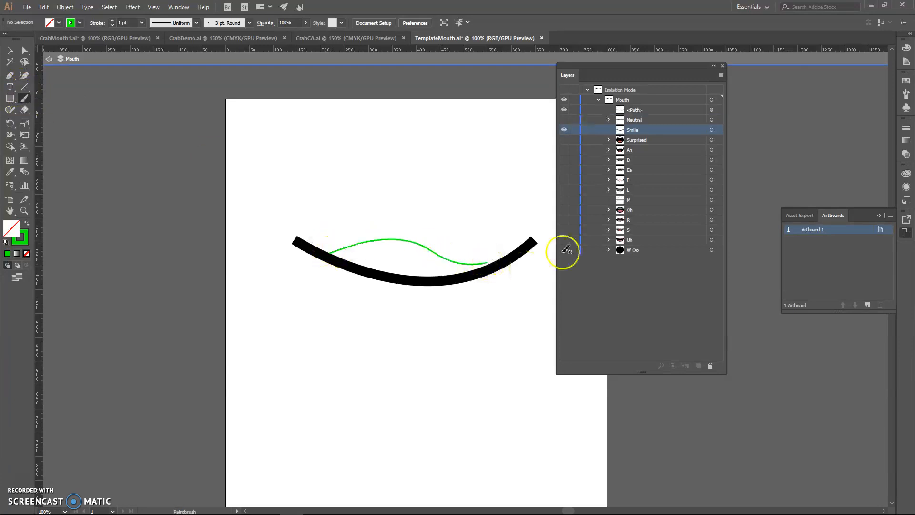
# Step: Move the green wavy path beneath Neutral and directly above Smile in the Mouth layer order
pyautogui.moveTo(637, 109); pyautogui.dragTo(639, 123)
pyautogui.click(639, 123)
pyautogui.keyDown('shift'); pyautogui.click(640, 129); pyautogui.keyUp('shift')
pyautogui.click(637, 130)
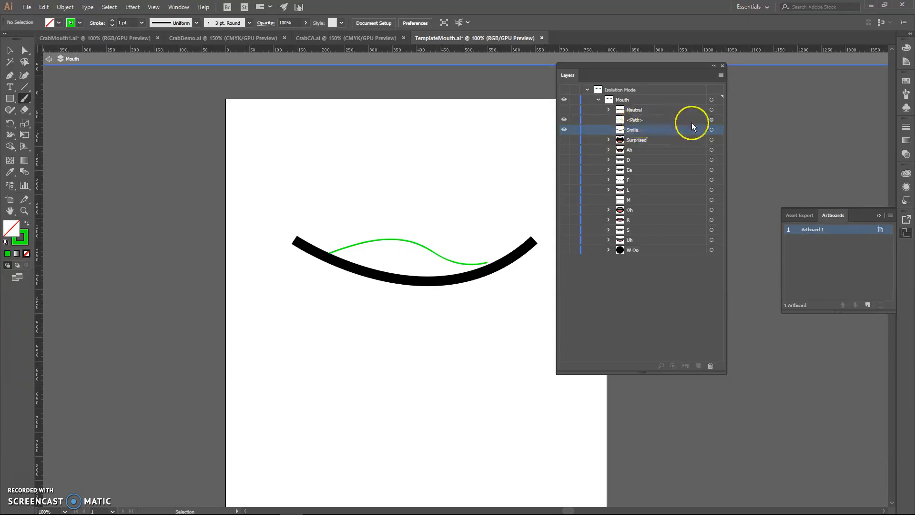
# Step: Group the green wavy path with the thick smile curve and name the group Smile
pyautogui.click(711, 130)
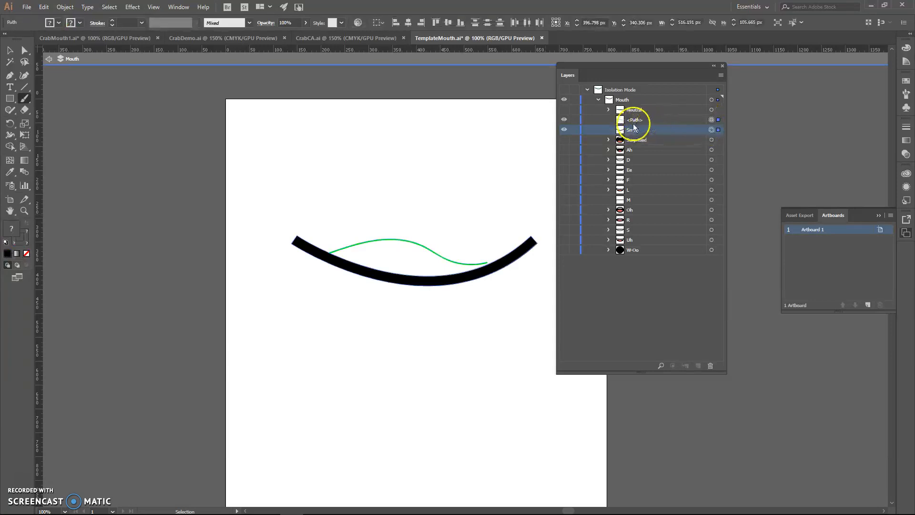
pyautogui.click(11, 54)
pyautogui.click(350, 278)
pyautogui.click(366, 272)
pyautogui.keyDown('ctrl'); pyautogui.click(372, 241); pyautogui.keyUp('ctrl')
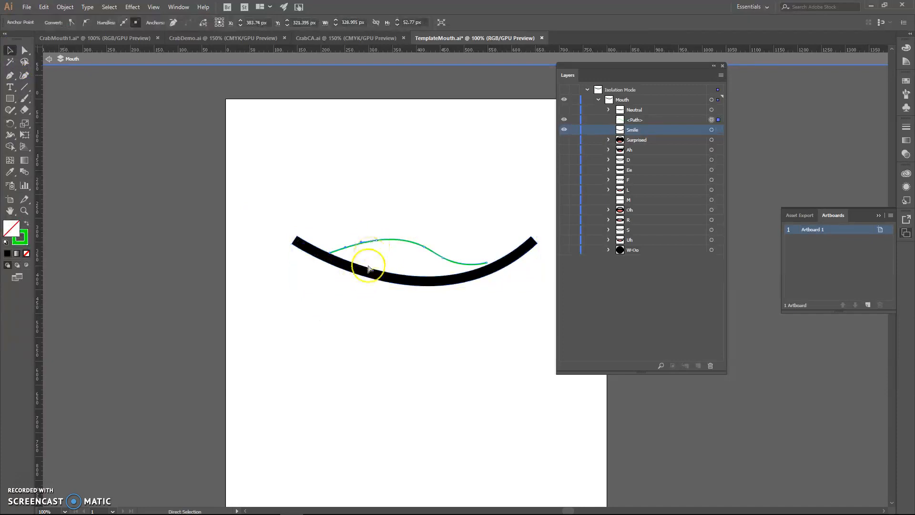
pyautogui.moveTo(278, 224); pyautogui.dragTo(346, 268)
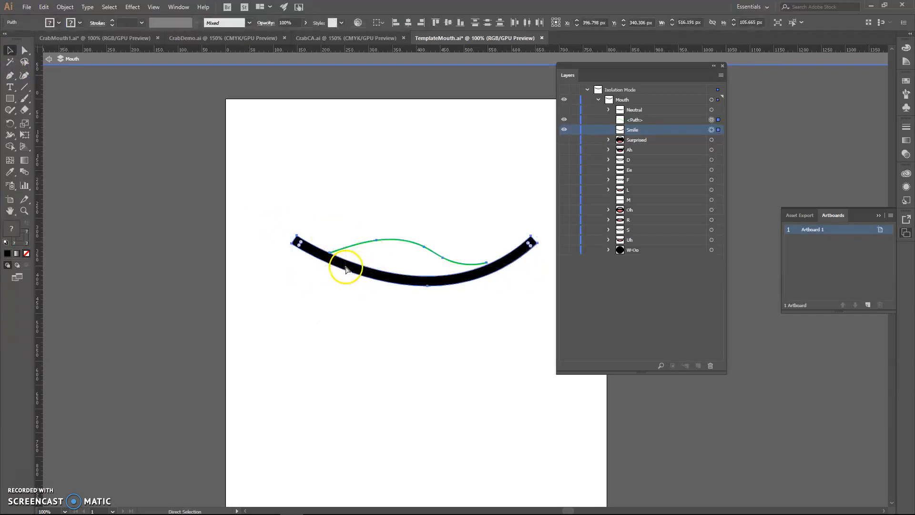
pyautogui.hotkey('ctrl', 'g')
pyautogui.click(467, 315)
pyautogui.click(634, 122)
pyautogui.write('Smile')
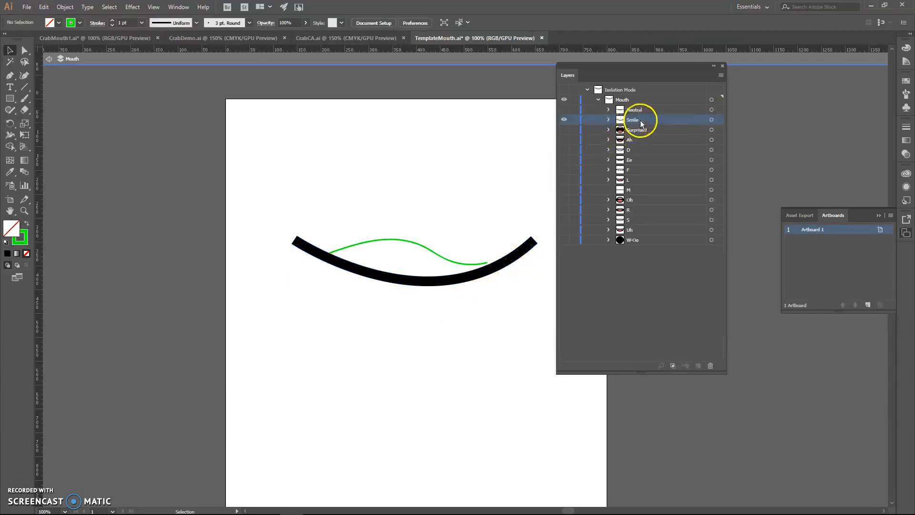
# Step: Expand the Smile group and check how its two paths select together on the artboard
pyautogui.click(608, 119)
pyautogui.click(607, 120)
pyautogui.click(608, 119)
pyautogui.click(646, 139)
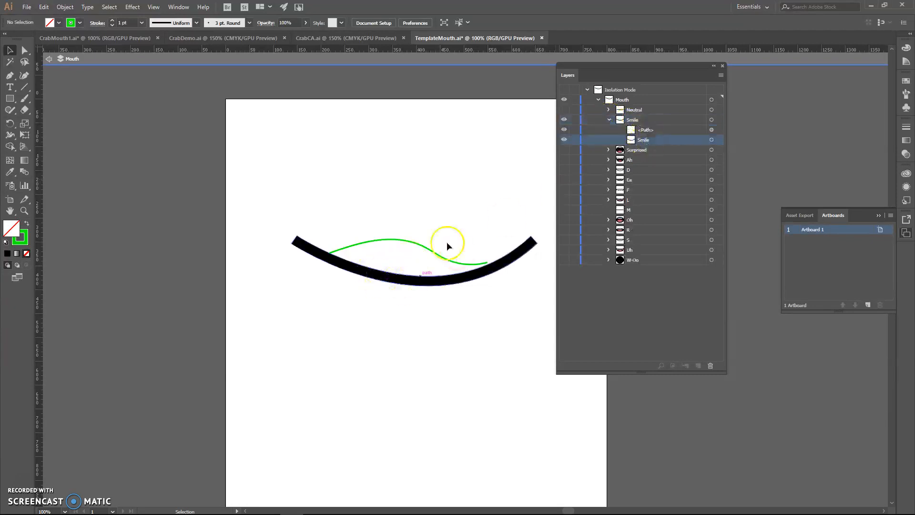
pyautogui.click(392, 239)
pyautogui.click(519, 327)
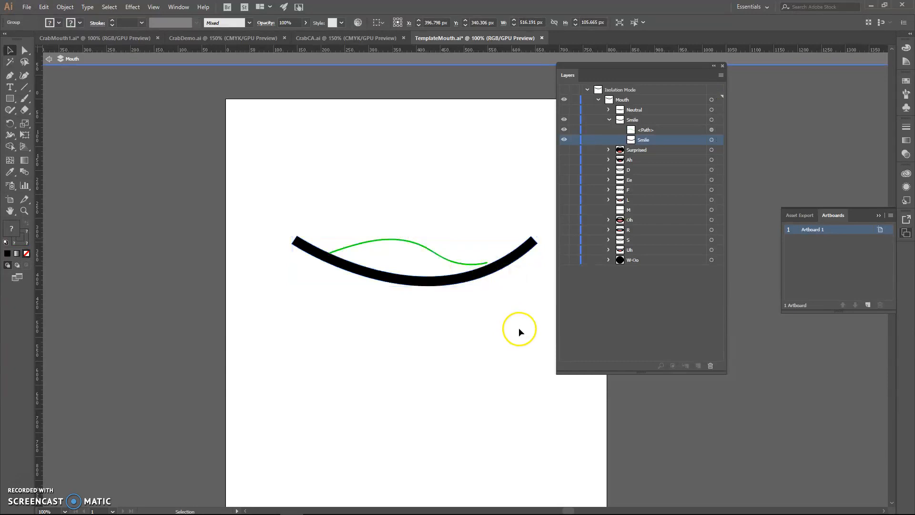
# Step: Give the whole Smile group a black 2 pt stroke and hide the thick curve inside it
pyautogui.click(390, 238)
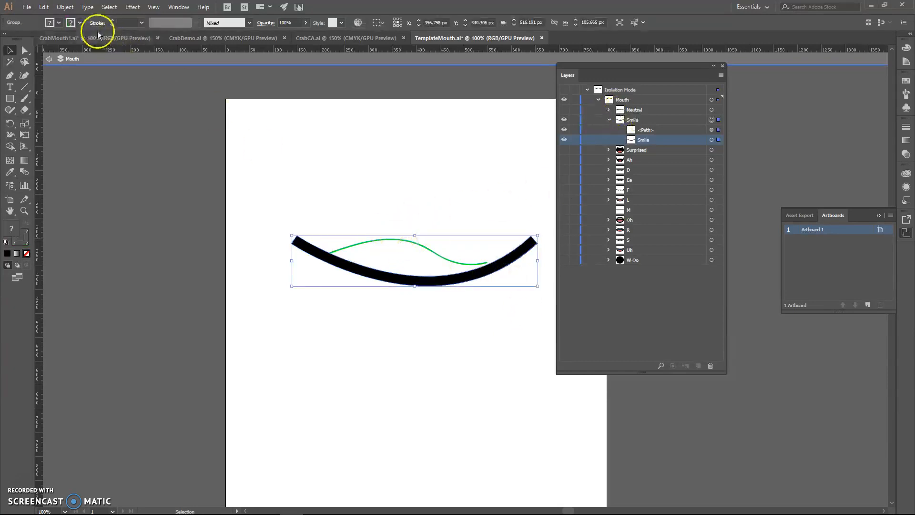
pyautogui.click(78, 22)
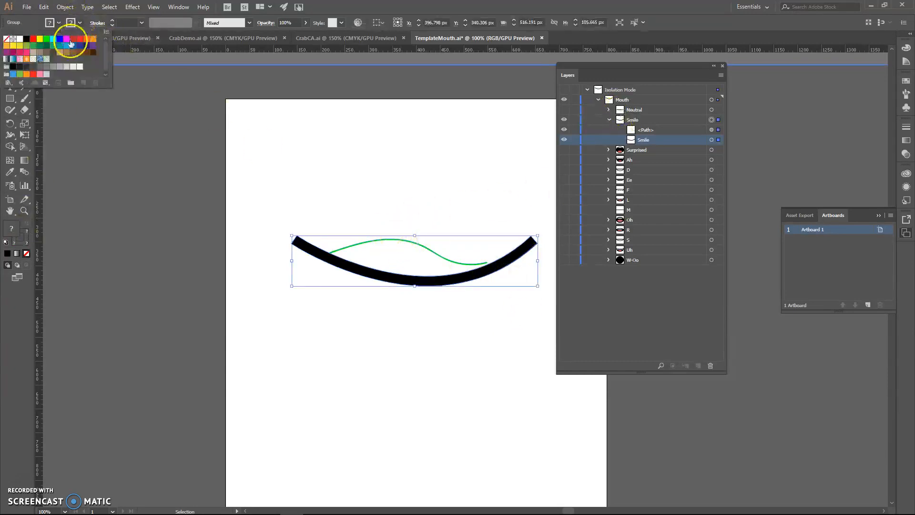
pyautogui.click(26, 39)
pyautogui.click(112, 21)
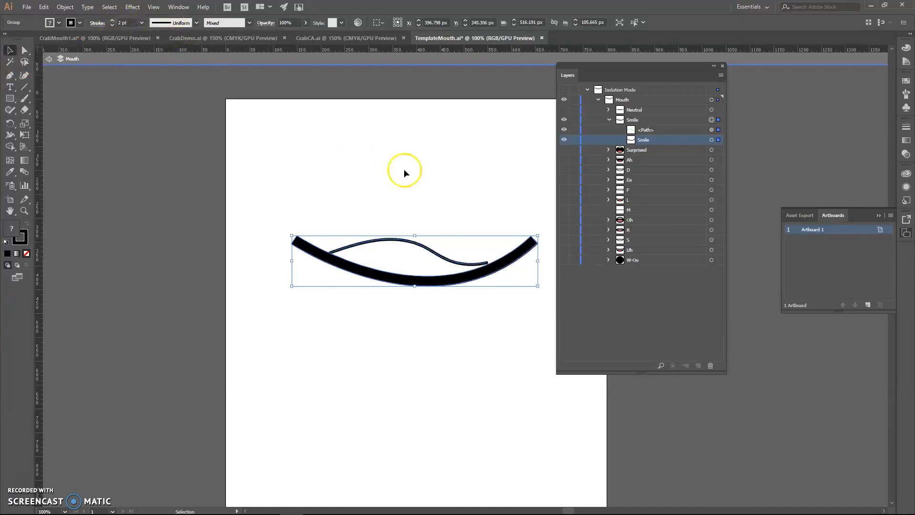
pyautogui.click(405, 171)
pyautogui.click(564, 139)
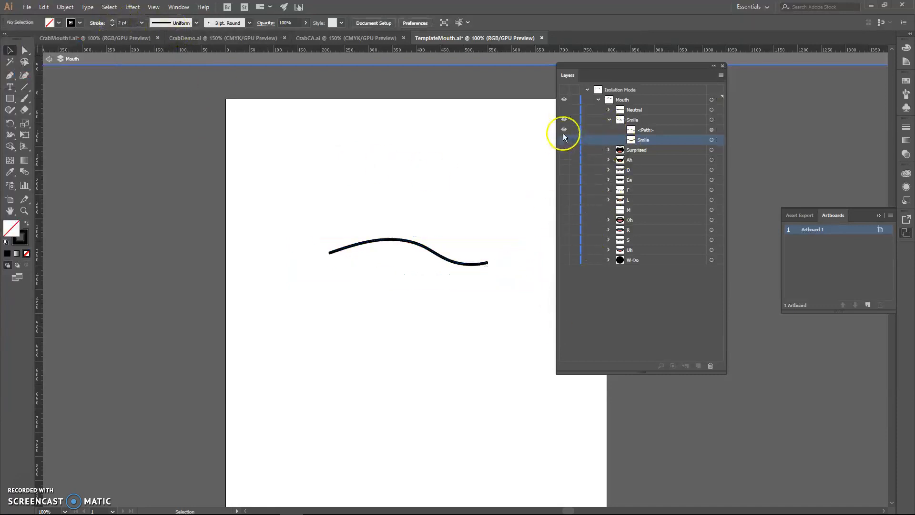
pyautogui.click(609, 120)
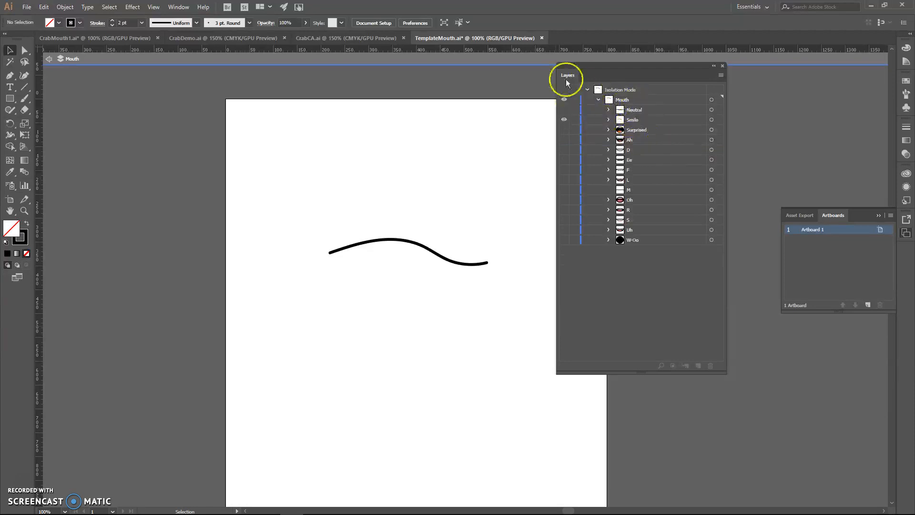
# Step: Close the TemplateMouth document, clear the selection in CrabMouth1.ai and save that file
pyautogui.click(542, 39)
pyautogui.click(513, 276)
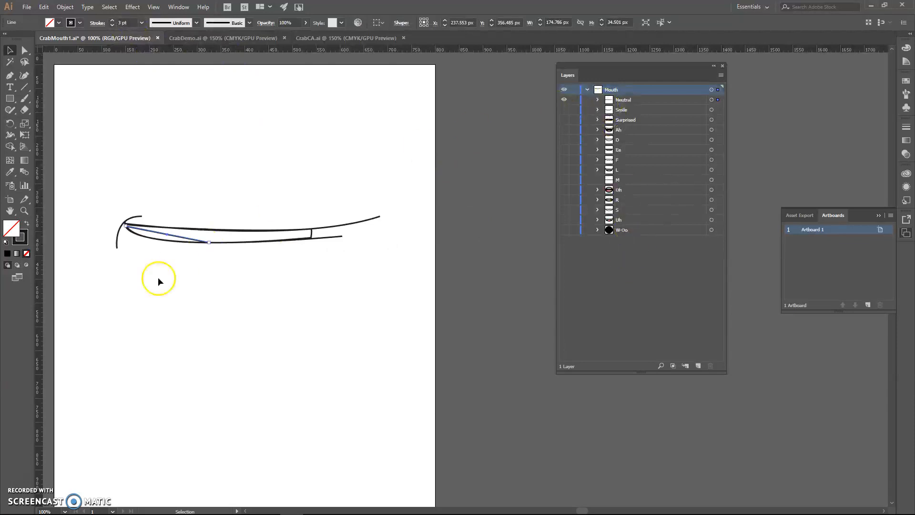
pyautogui.click(143, 222)
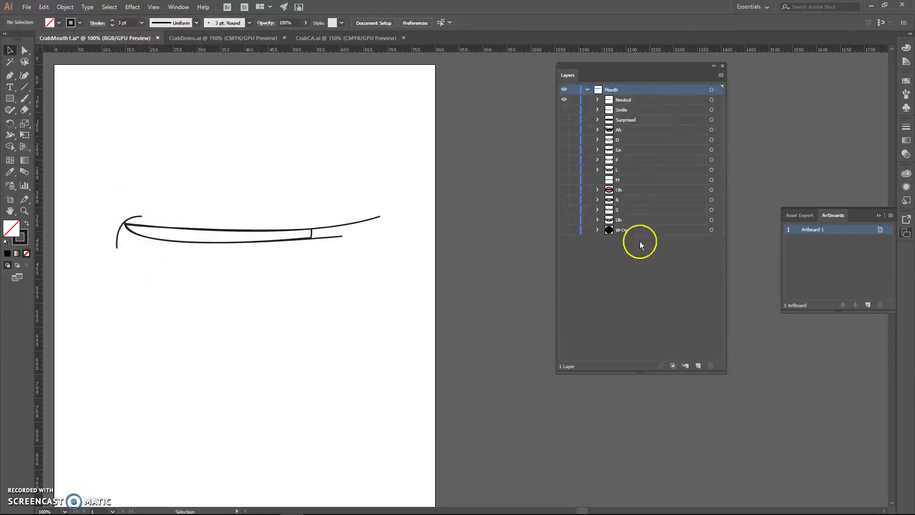
pyautogui.click(27, 8)
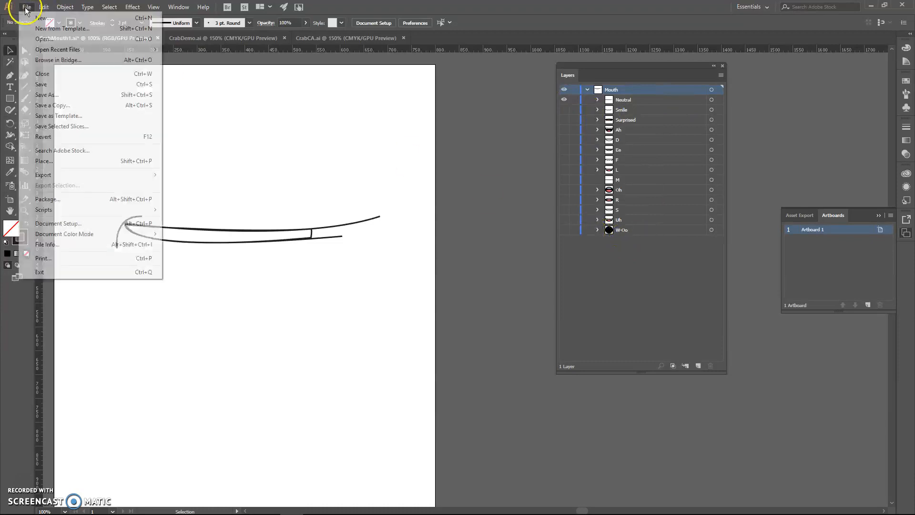
pyautogui.click(41, 84)
# Step: Switch to CrabDemo.ai and isolate the crab's Mouth group inside the Head group
pyautogui.click(230, 37)
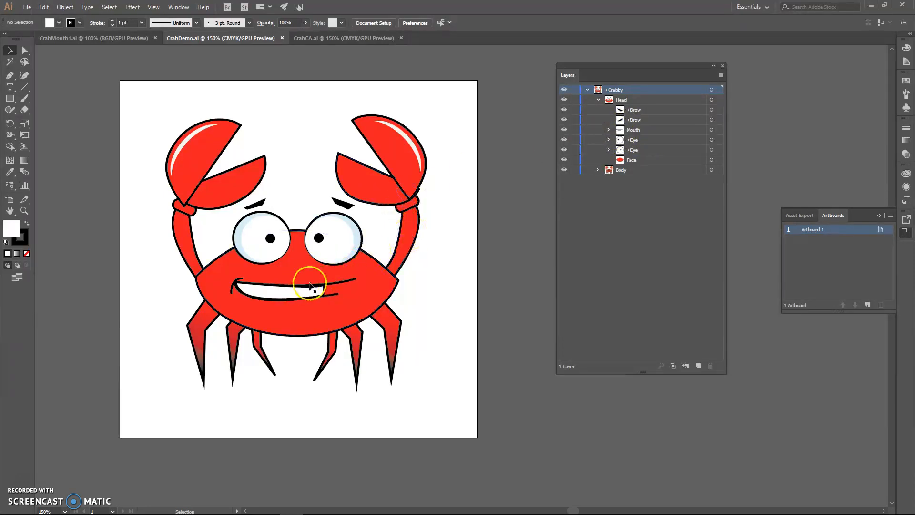
pyautogui.doubleClick(301, 296)
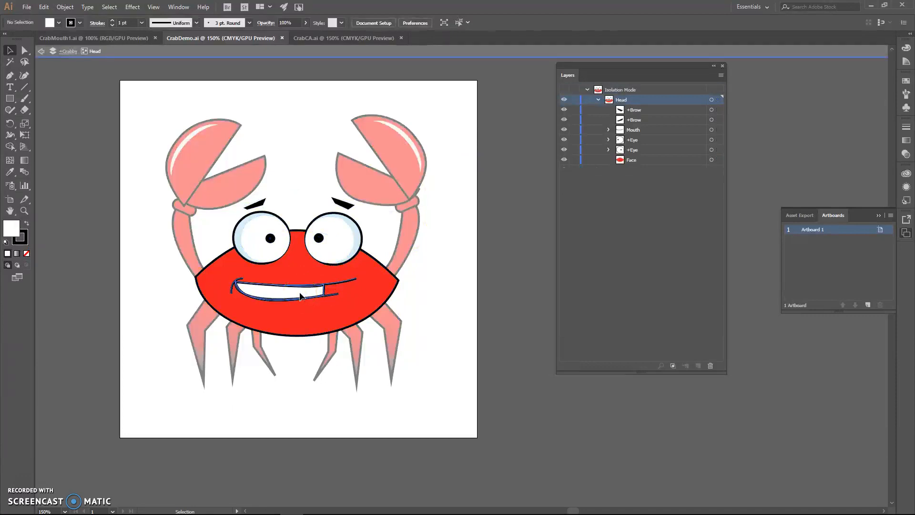
pyautogui.doubleClick(300, 296)
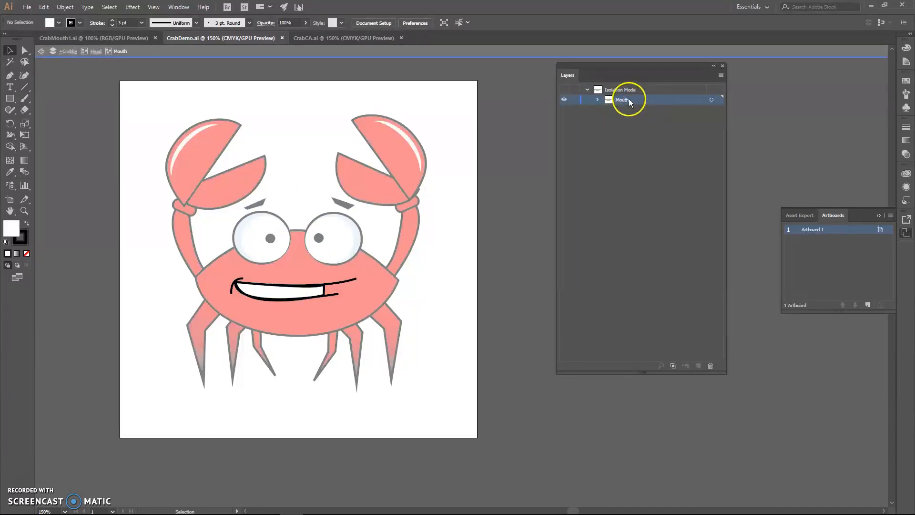
pyautogui.click(626, 129)
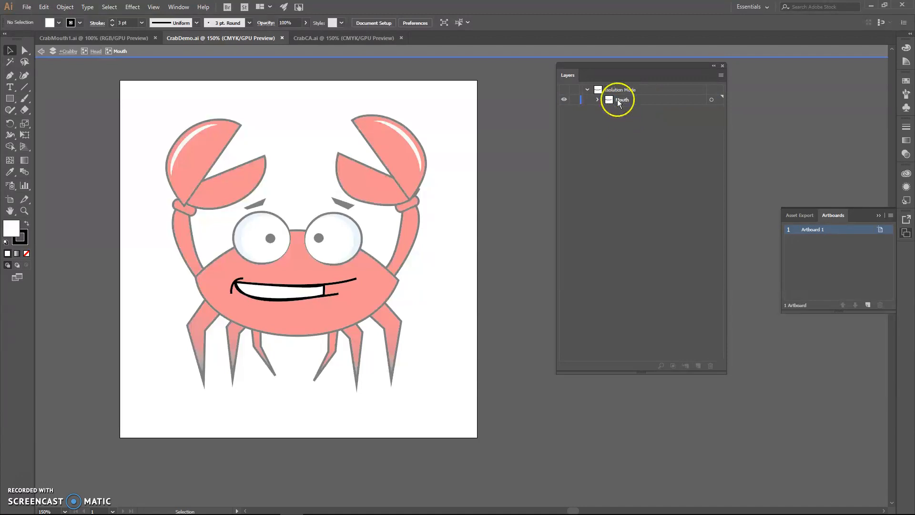
# Step: Return to CrabMouth1.ai and make all the hidden mouth shapes visible at once
pyautogui.click(84, 37)
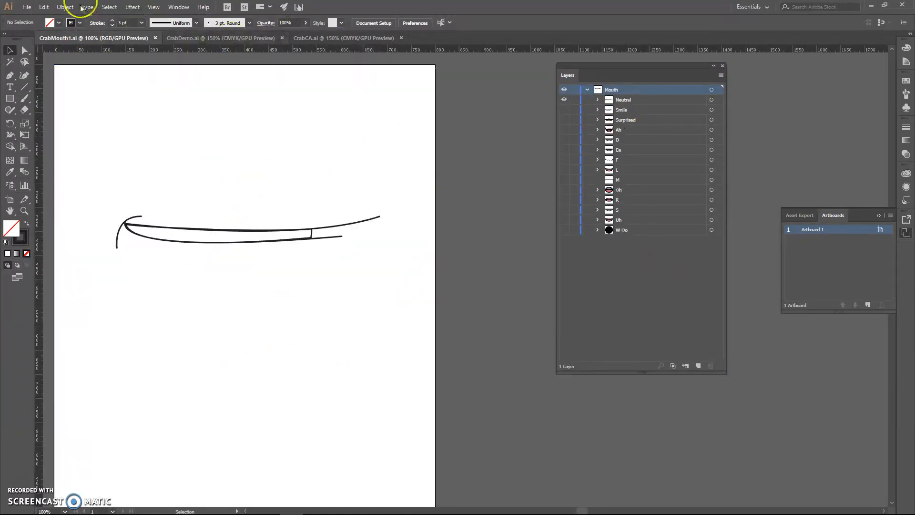
pyautogui.click(65, 7)
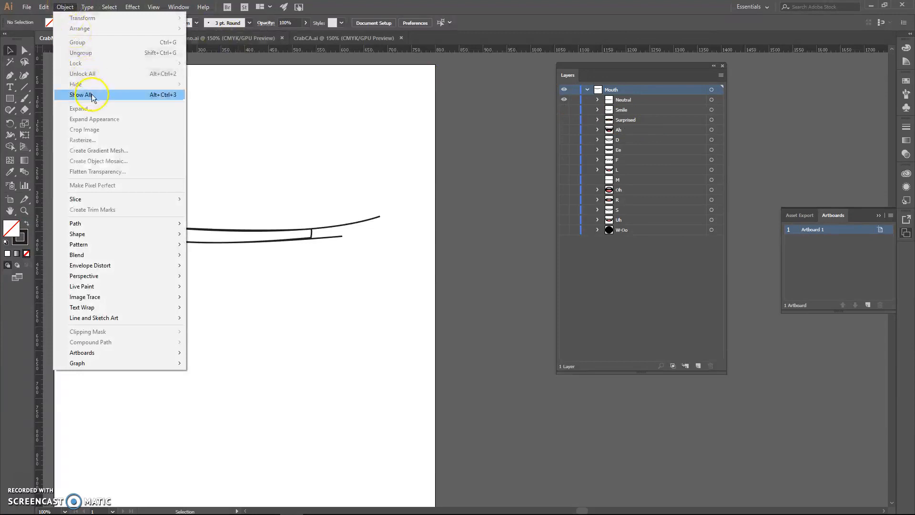
pyautogui.click(90, 94)
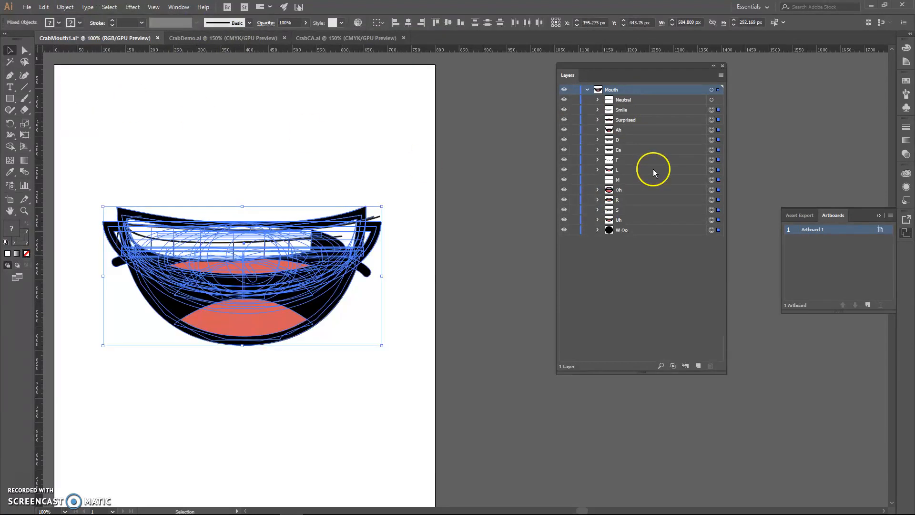
pyautogui.click(44, 8)
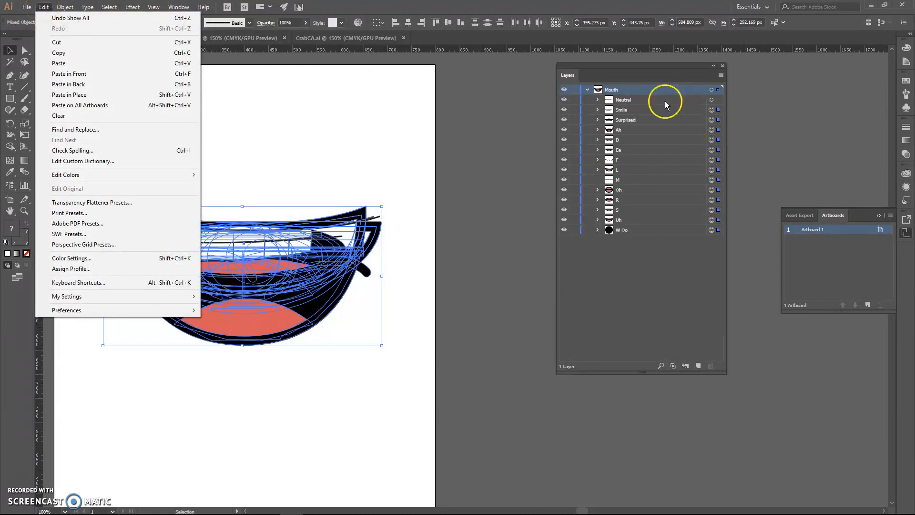
pyautogui.click(640, 104)
pyautogui.click(716, 101)
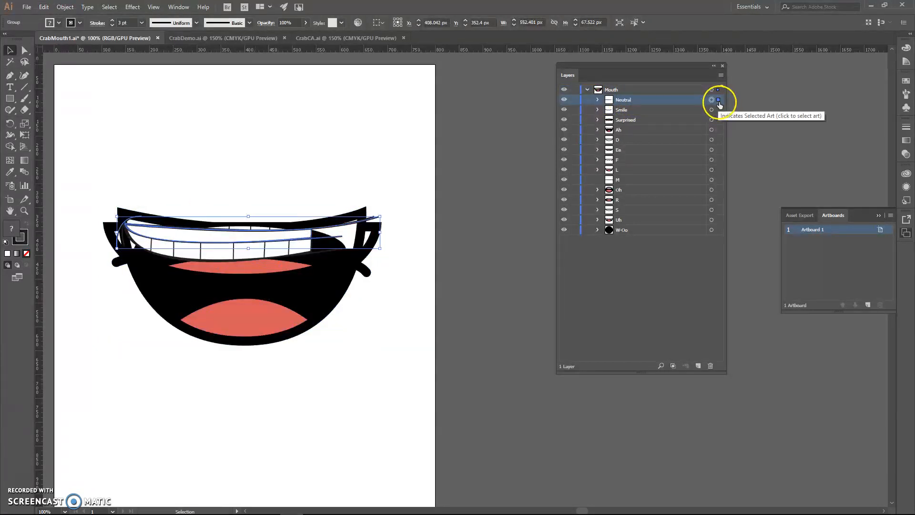
pyautogui.click(71, 7)
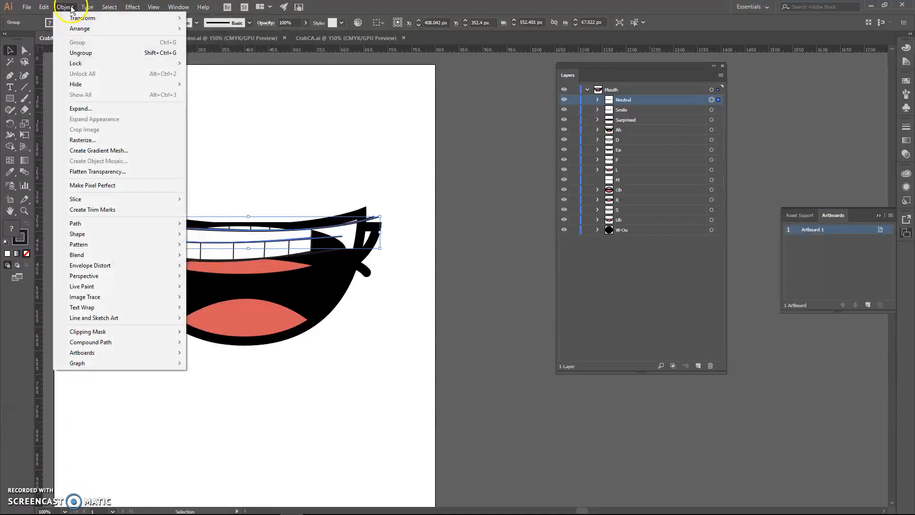
pyautogui.moveTo(49, 9)
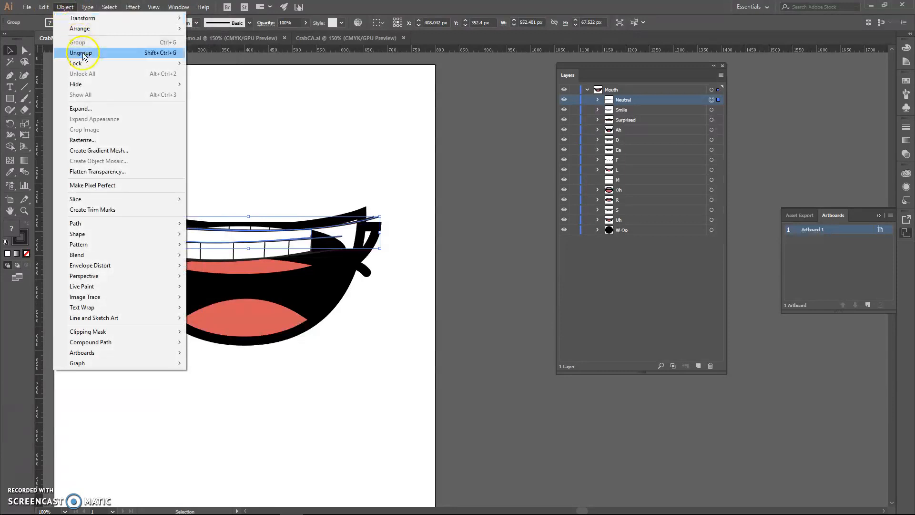
pyautogui.click(627, 270)
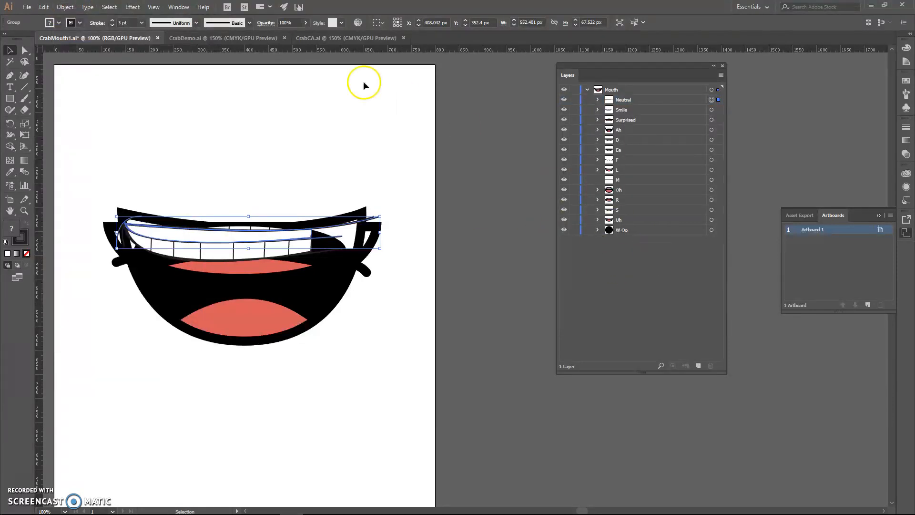
pyautogui.click(642, 143)
pyautogui.click(186, 159)
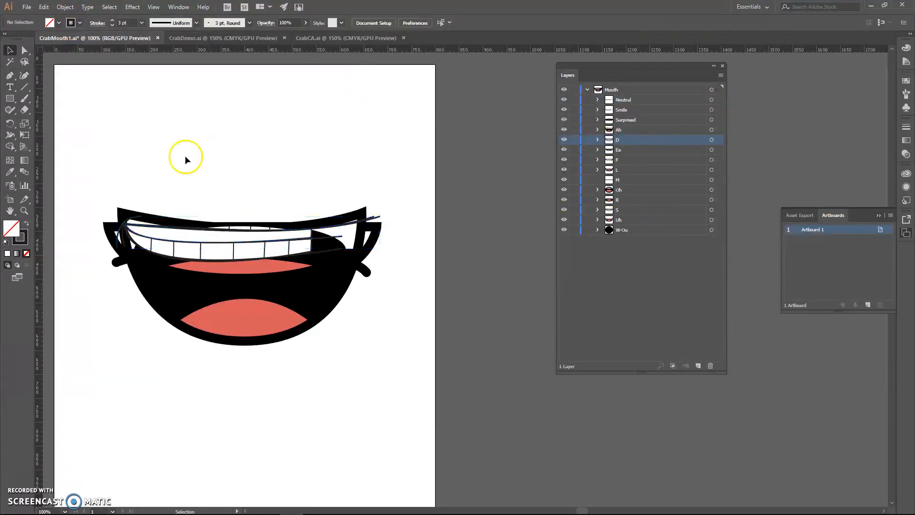
# Step: Copy all the mouth shapes from CrabMouth1.ai and paste them into the isolated Mouth group of CrabDemo.ai
pyautogui.moveTo(83, 177); pyautogui.dragTo(421, 376)
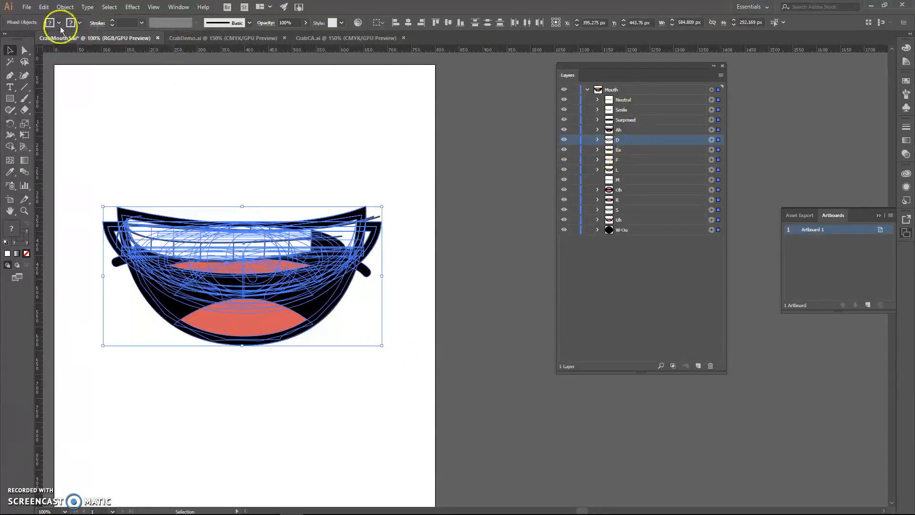
pyautogui.click(44, 7)
pyautogui.click(43, 53)
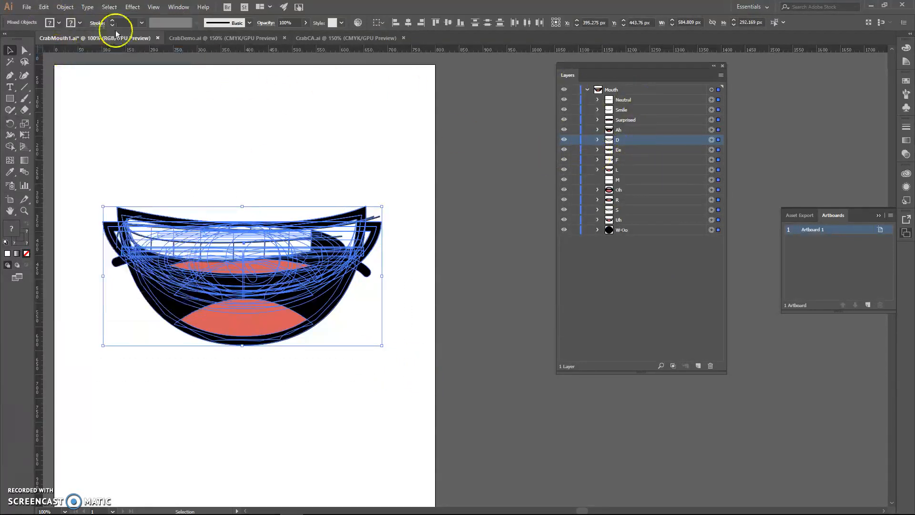
pyautogui.click(230, 38)
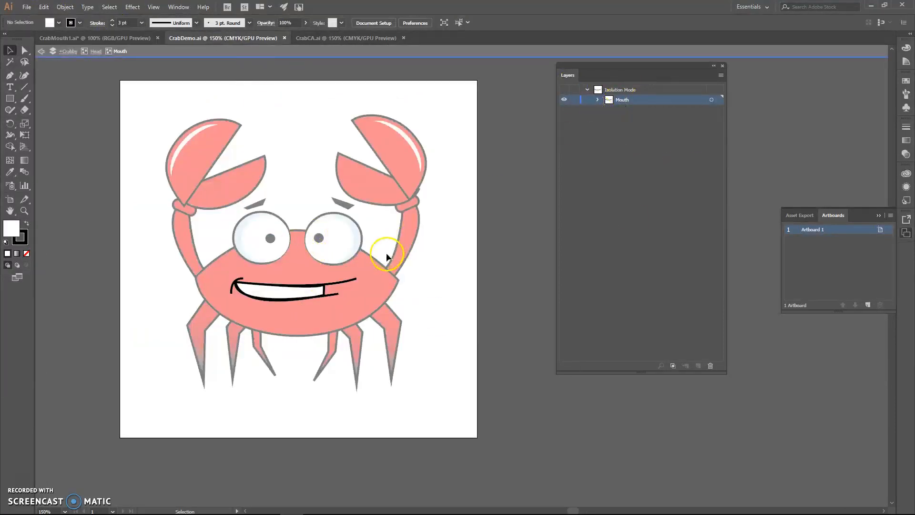
pyautogui.click(44, 7)
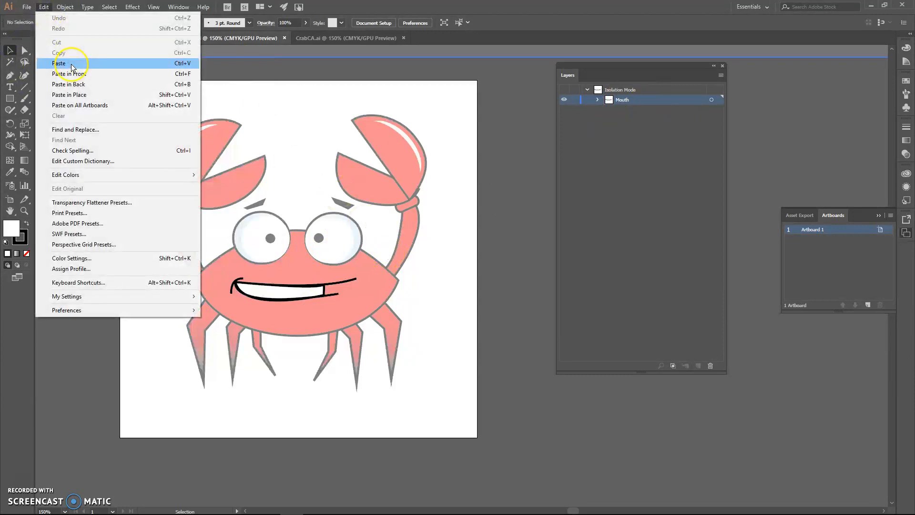
pyautogui.click(71, 64)
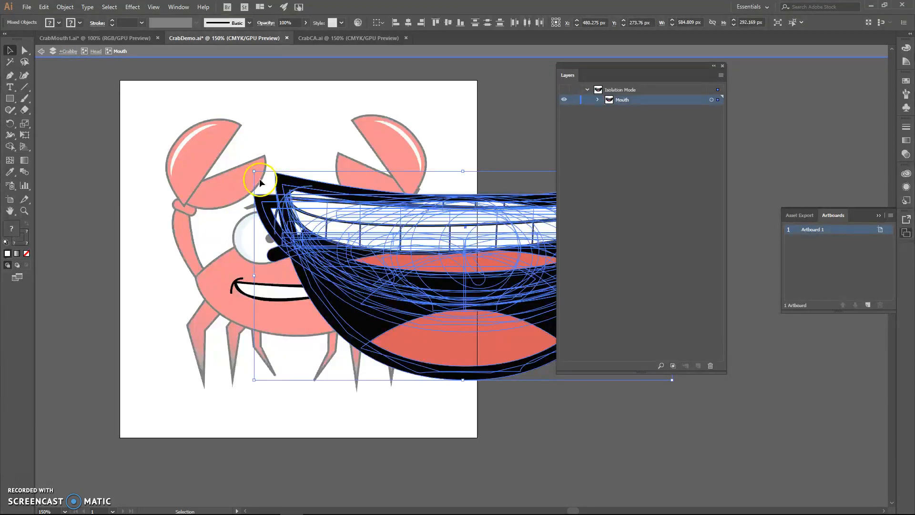
# Step: Scale the pasted mouth shapes down to about 171 by 85 px and position them over the crab's existing mouth
pyautogui.moveTo(256, 173); pyautogui.dragTo(415, 286)
pyautogui.moveTo(502, 314); pyautogui.dragTo(235, 275)
pyautogui.moveTo(405, 243); pyautogui.dragTo(327, 281)
pyautogui.moveTo(281, 305); pyautogui.dragTo(298, 296)
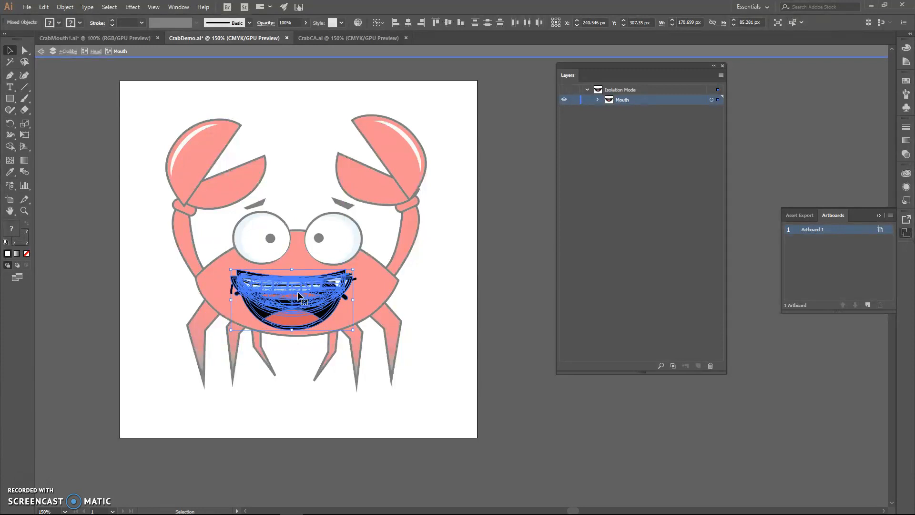
pyautogui.click(617, 159)
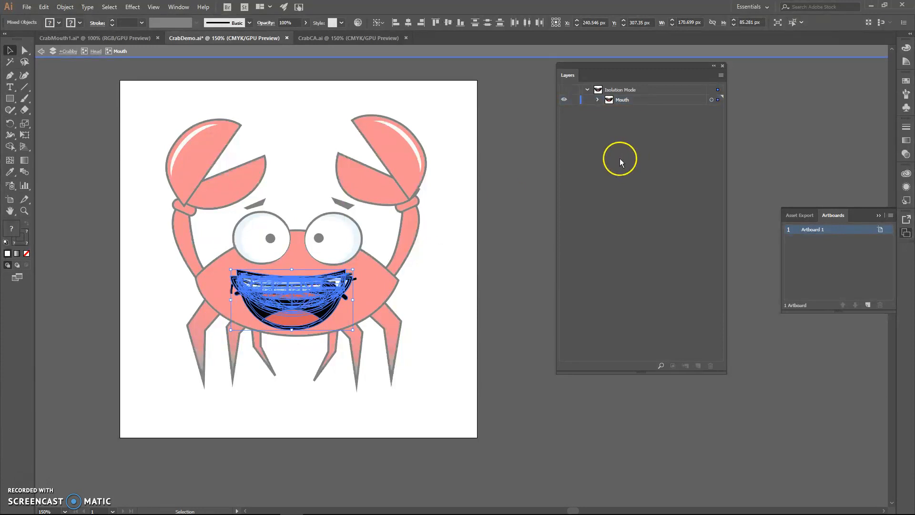
# Step: Expand the Mouth group and examine the unnamed paths left over beneath the W-Oo mouth shape
pyautogui.click(597, 100)
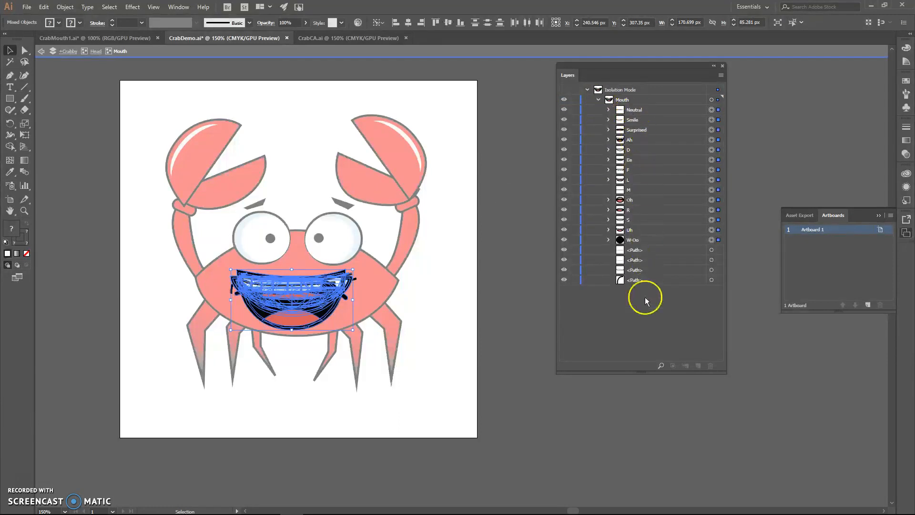
pyautogui.click(631, 251)
pyautogui.click(630, 261)
pyautogui.click(630, 269)
pyautogui.click(635, 280)
pyautogui.click(635, 270)
pyautogui.click(636, 260)
pyautogui.click(635, 252)
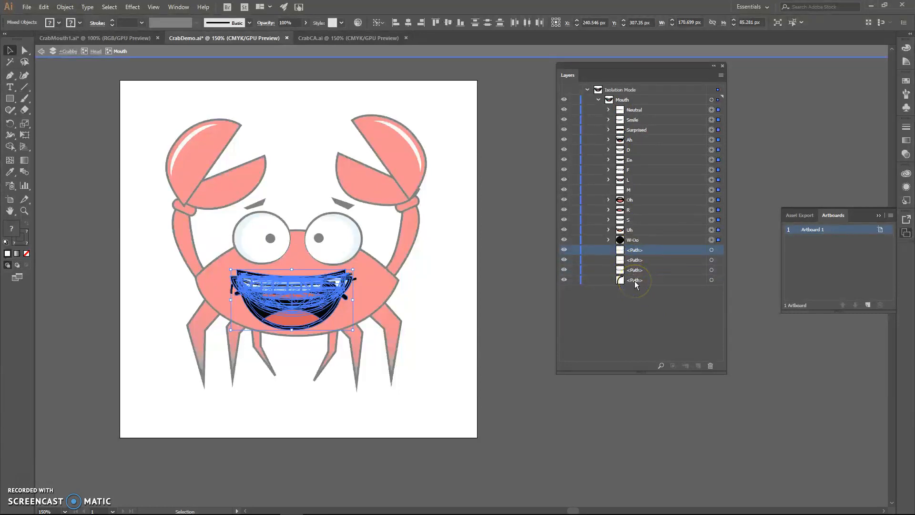
pyautogui.keyDown('shift'); pyautogui.click(635, 281); pyautogui.keyUp('shift')
pyautogui.press('Delete')
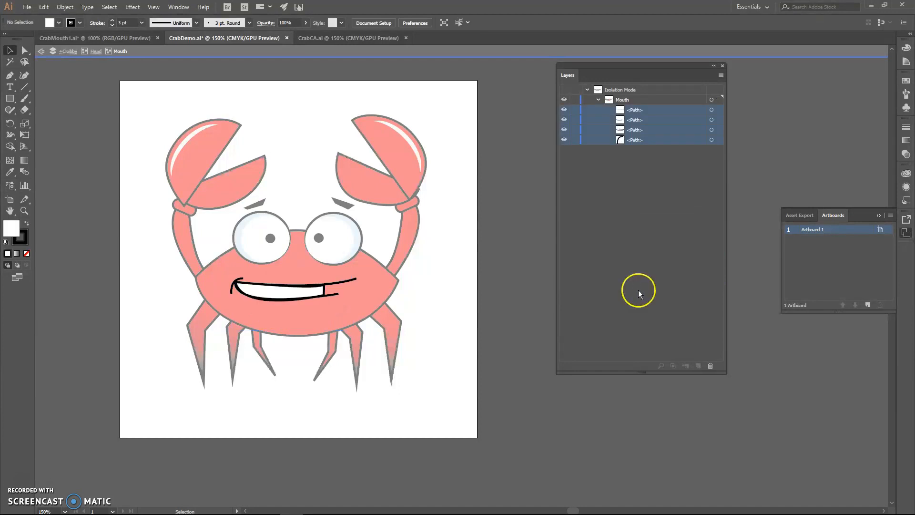
pyautogui.hotkey('ctrl', 'z')
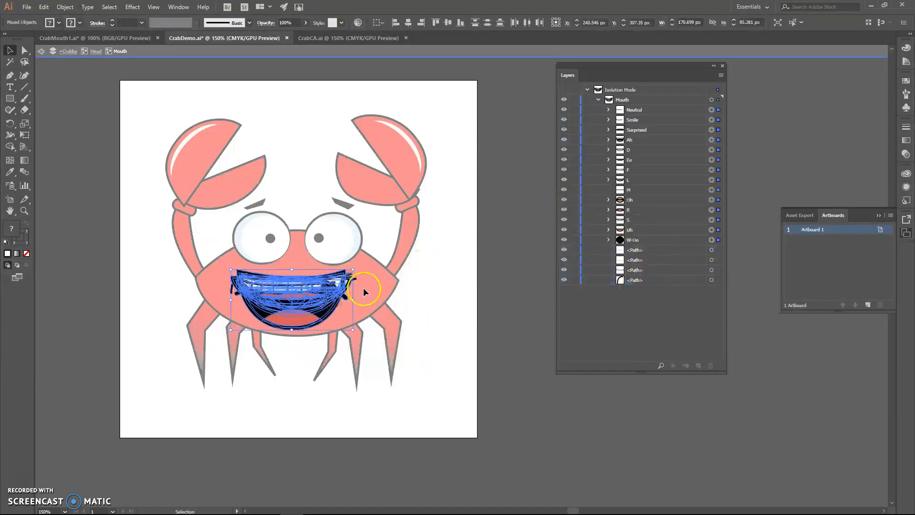
# Step: Deselect the mouth artwork and delete the four old unnamed paths from the Mouth group
pyautogui.click(450, 289)
pyautogui.click(642, 249)
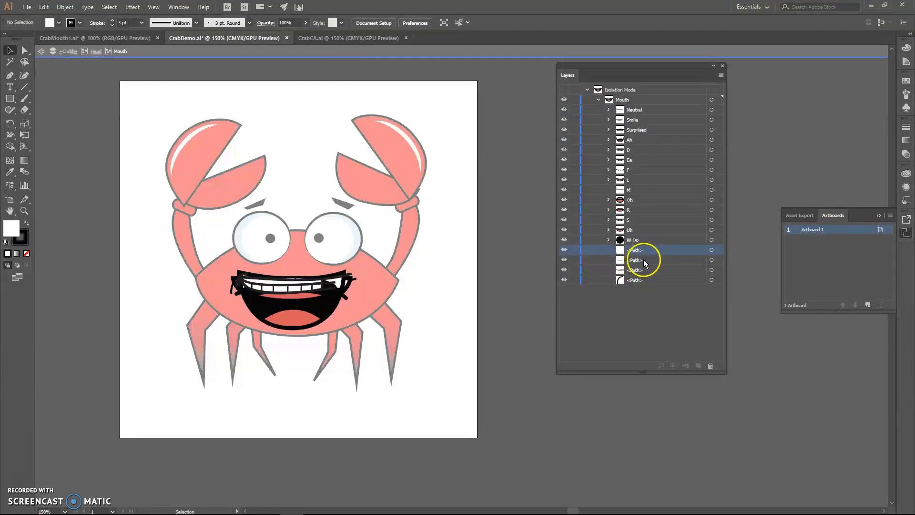
pyautogui.click(711, 250)
pyautogui.keyDown('shift'); pyautogui.click(712, 259); pyautogui.keyUp('shift')
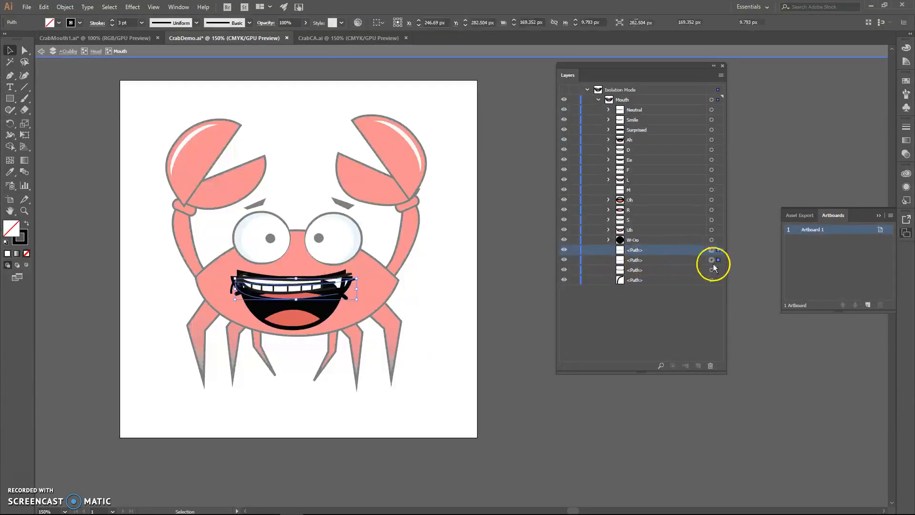
pyautogui.keyDown('shift'); pyautogui.click(711, 270); pyautogui.keyUp('shift')
pyautogui.keyDown('shift'); pyautogui.click(712, 281); pyautogui.keyUp('shift')
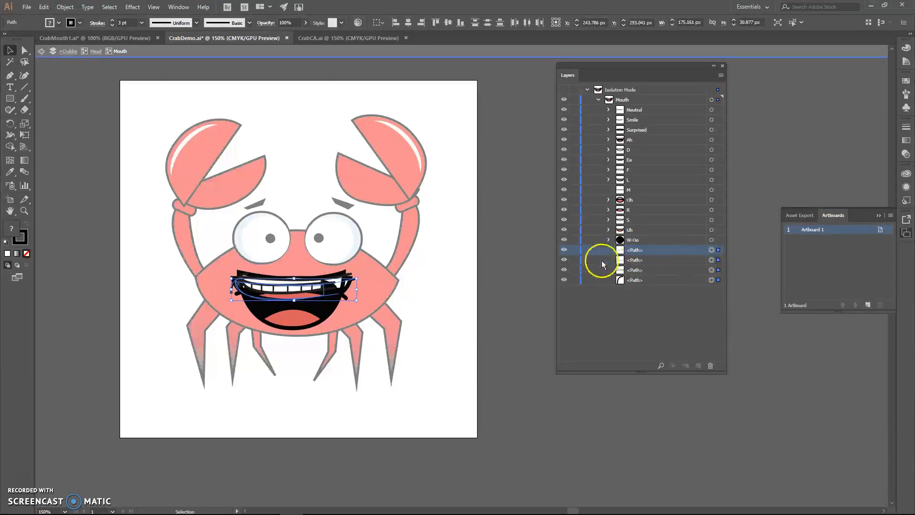
pyautogui.press('Delete')
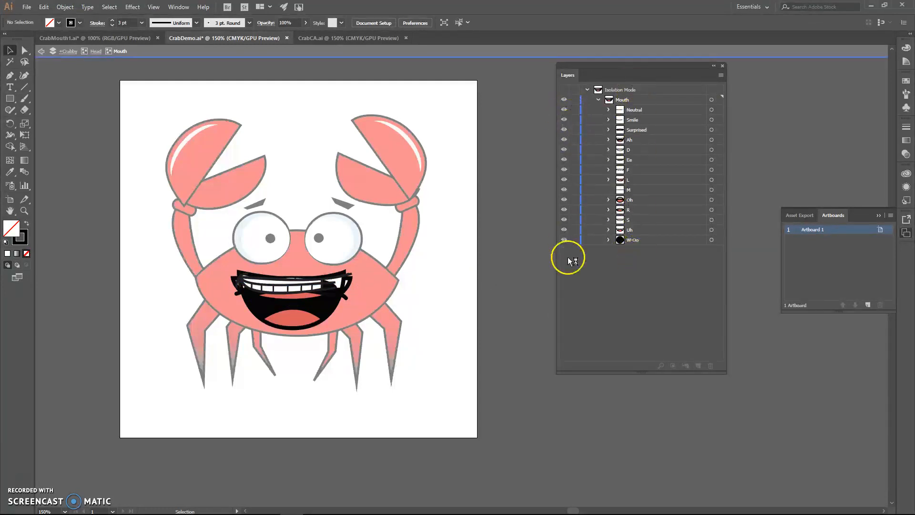
# Step: Hide every mouth shape except Neutral and exit isolation mode back to the full crab in CrabDemo.ai
pyautogui.moveTo(566, 194); pyautogui.dragTo(565, 120)
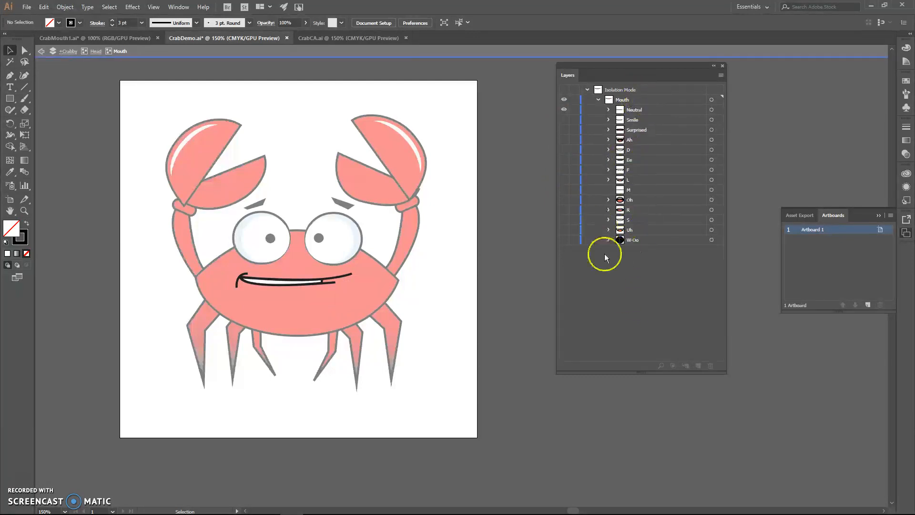
pyautogui.click(41, 52)
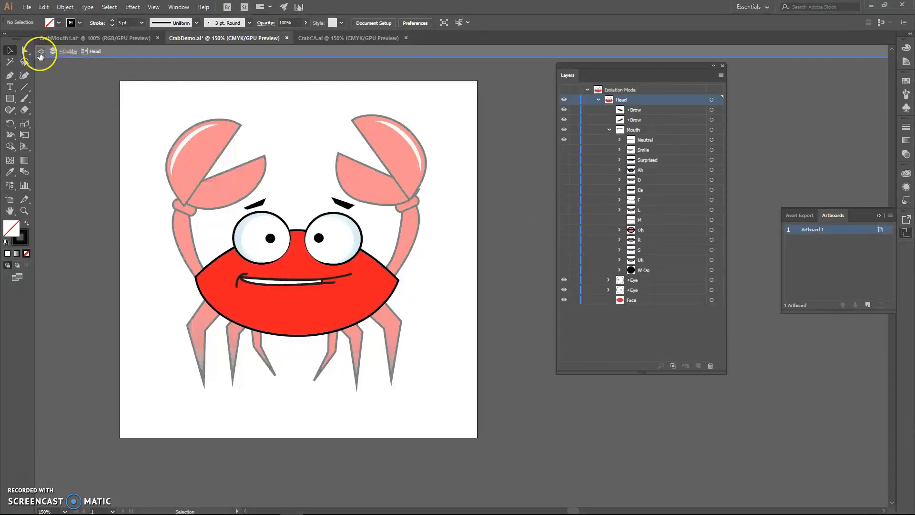
pyautogui.click(103, 42)
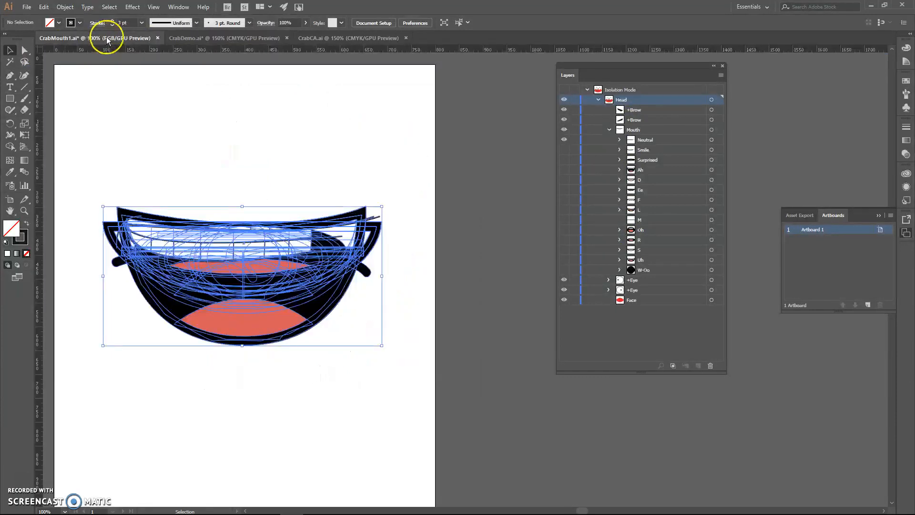
pyautogui.click(243, 40)
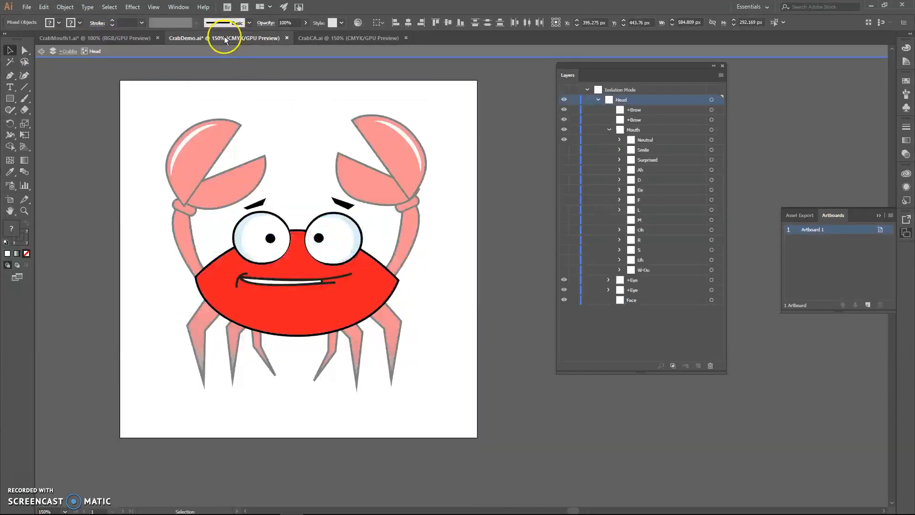
pyautogui.click(41, 52)
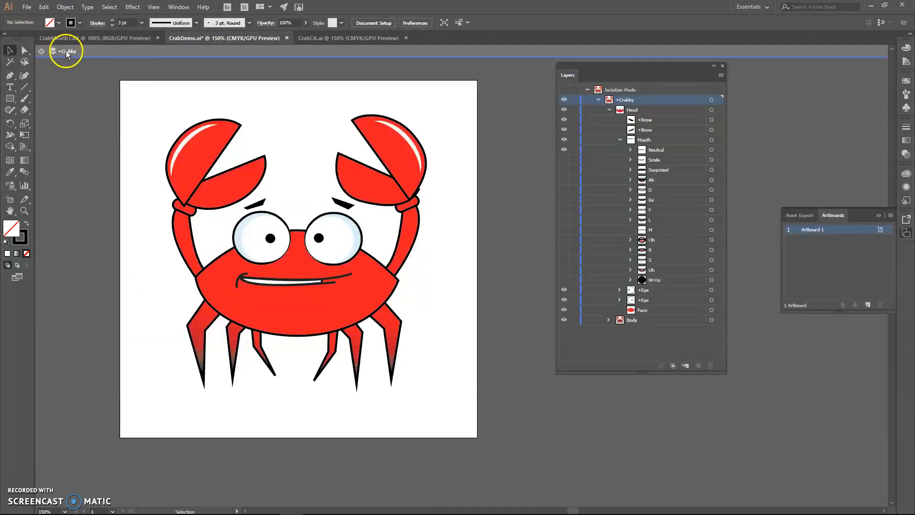
pyautogui.click(41, 51)
# Step: Save CrabDemo.ai and collapse the Mouth group in the layer list
pyautogui.click(26, 7)
pyautogui.click(26, 7)
pyautogui.click(44, 7)
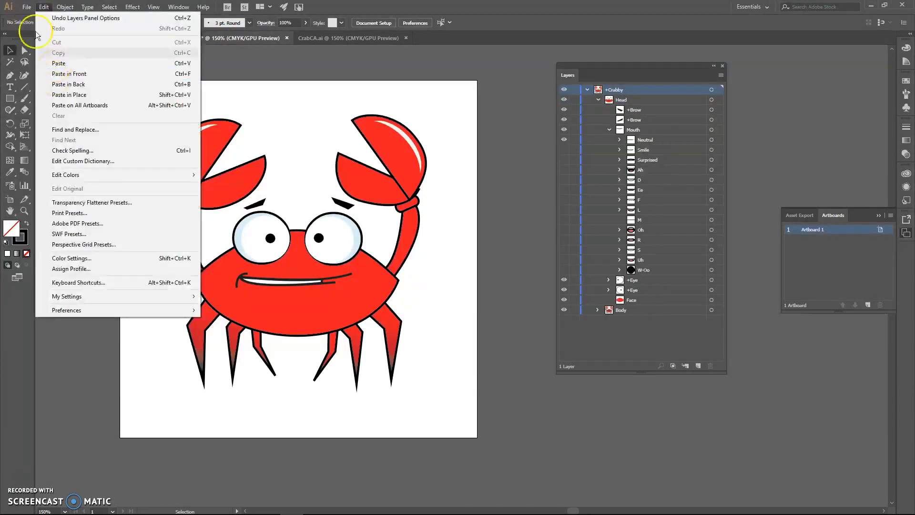
pyautogui.click(41, 85)
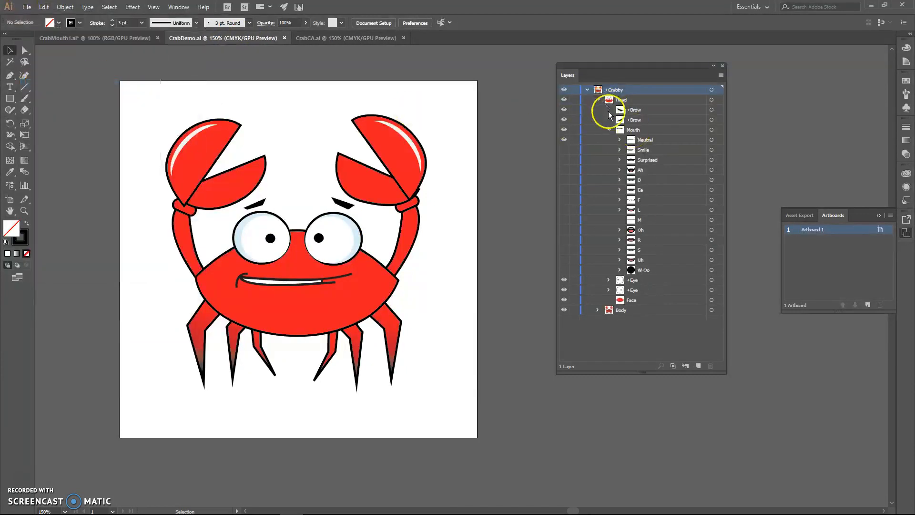
pyautogui.click(608, 131)
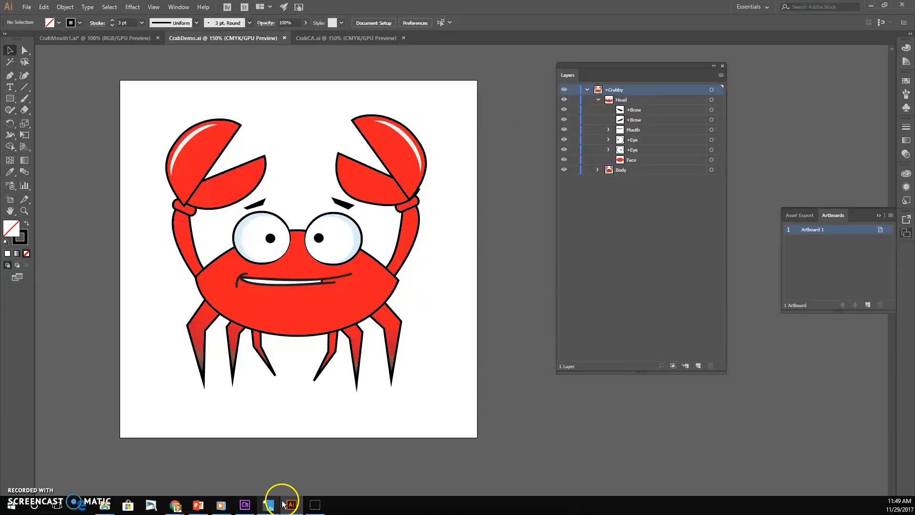
# Step: Switch to Character Animator and create a new scene from the CrabDemo puppet
pyautogui.click(253, 505)
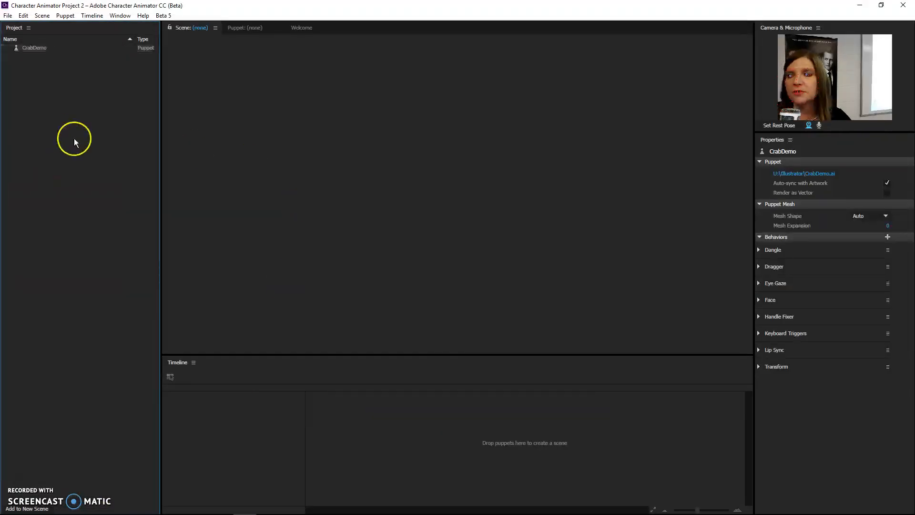
pyautogui.click(37, 48)
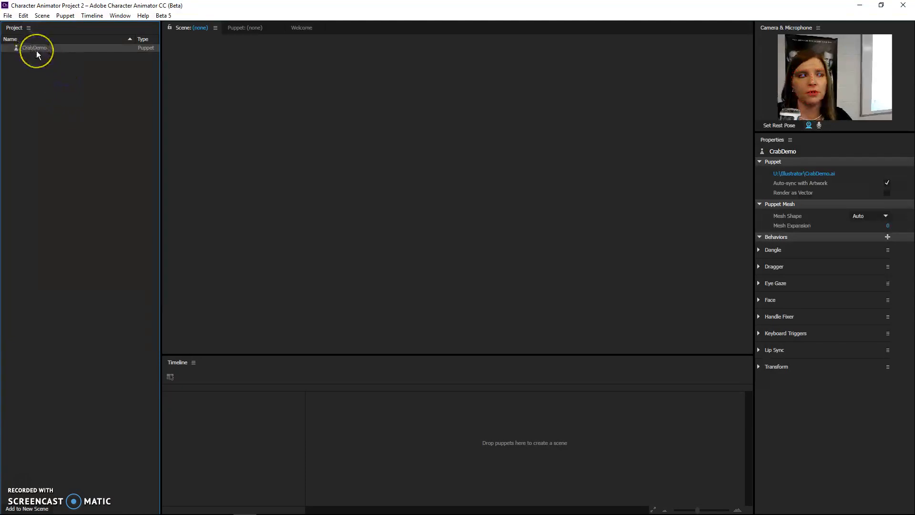
pyautogui.moveTo(35, 50); pyautogui.dragTo(239, 443)
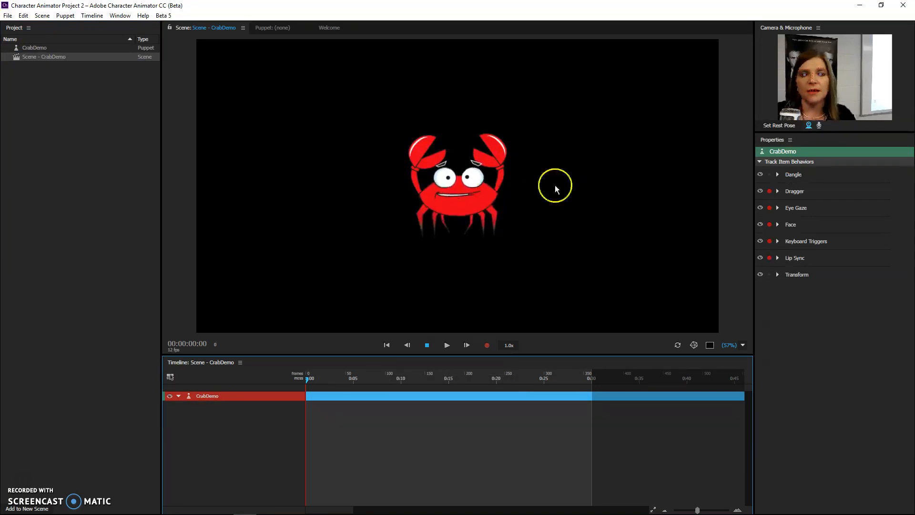
# Step: Set the rest pose from the camera and open the CrabDemo puppet for rigging
pyautogui.click(773, 125)
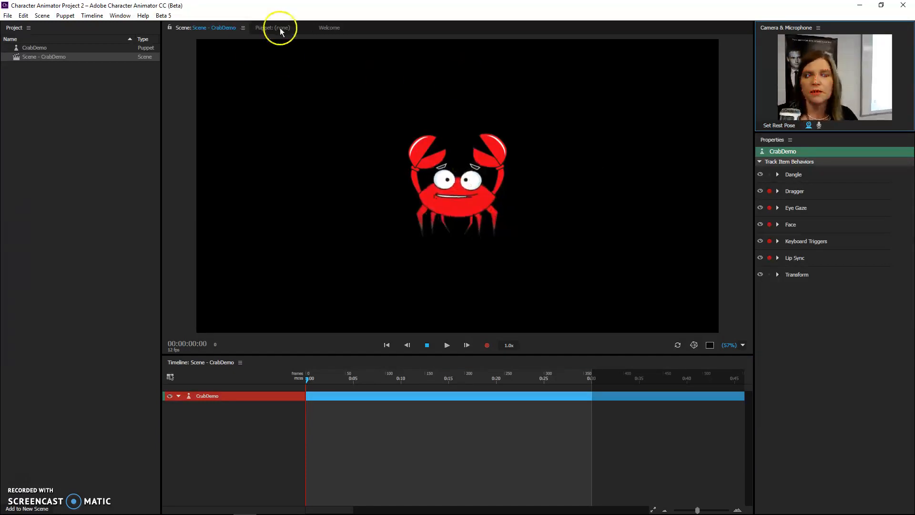
pyautogui.click(203, 398)
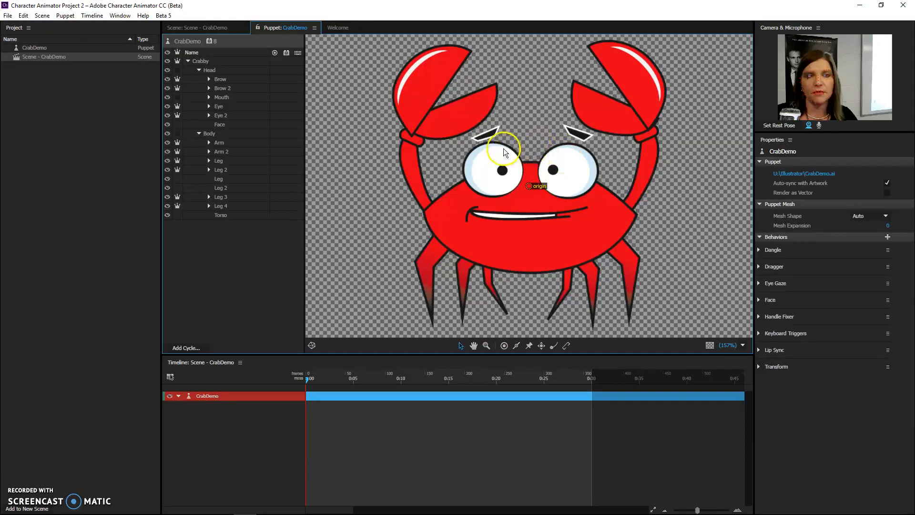
pyautogui.click(214, 29)
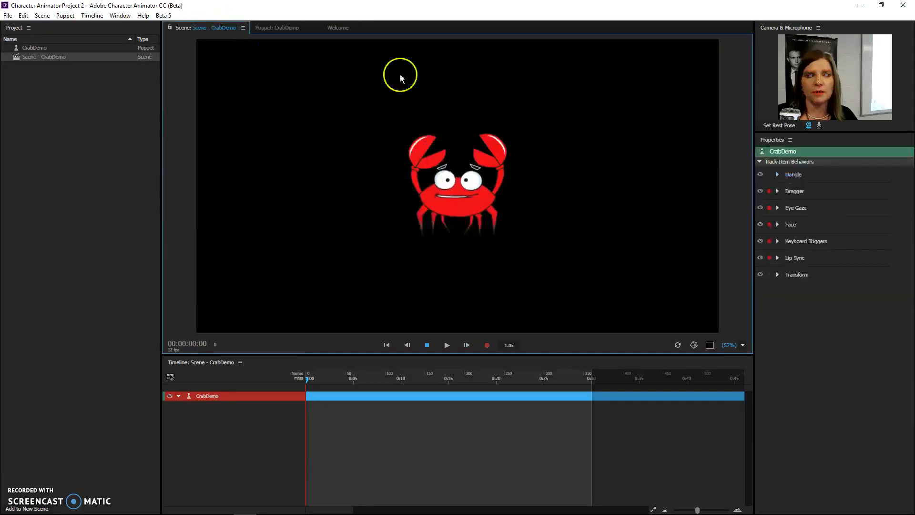
pyautogui.click(283, 27)
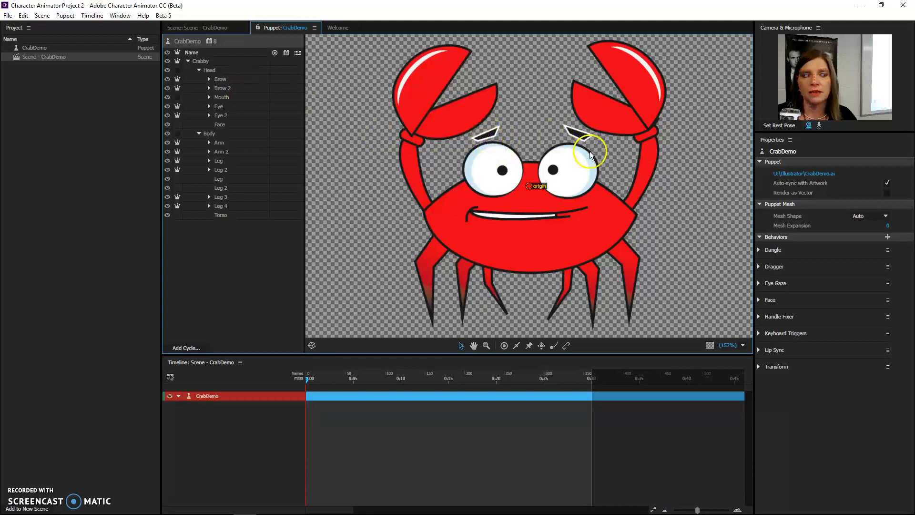
# Step: Tag the Brow layer as the left eyebrow and Brow 2 as the right eyebrow, and check the Mouth layer's face tag
pyautogui.click(247, 78)
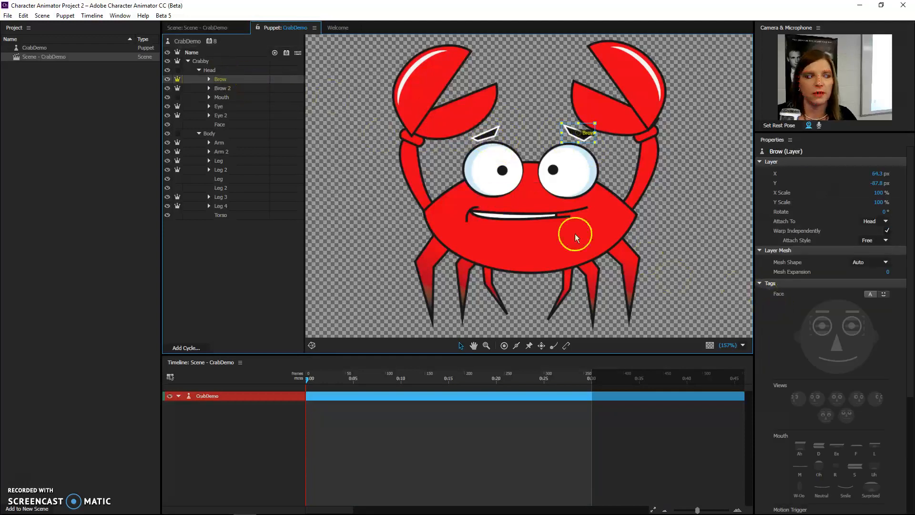
pyautogui.click(852, 311)
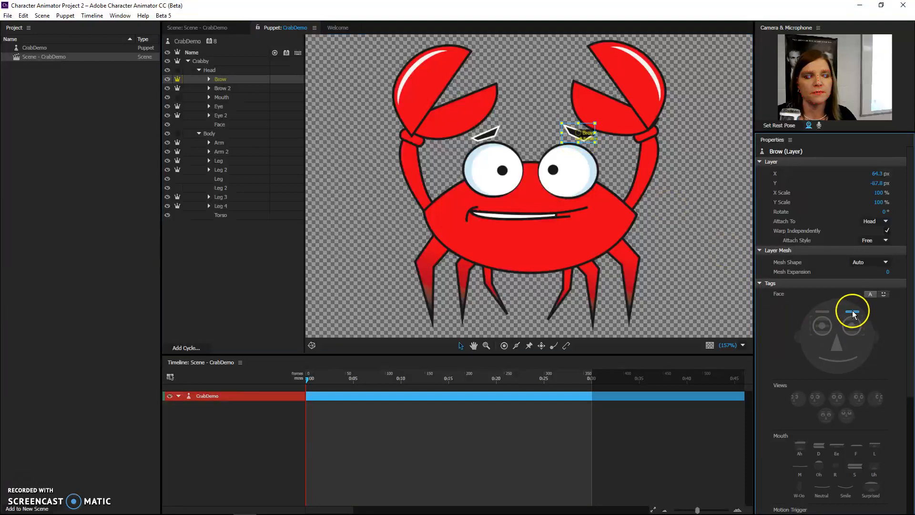
pyautogui.click(246, 88)
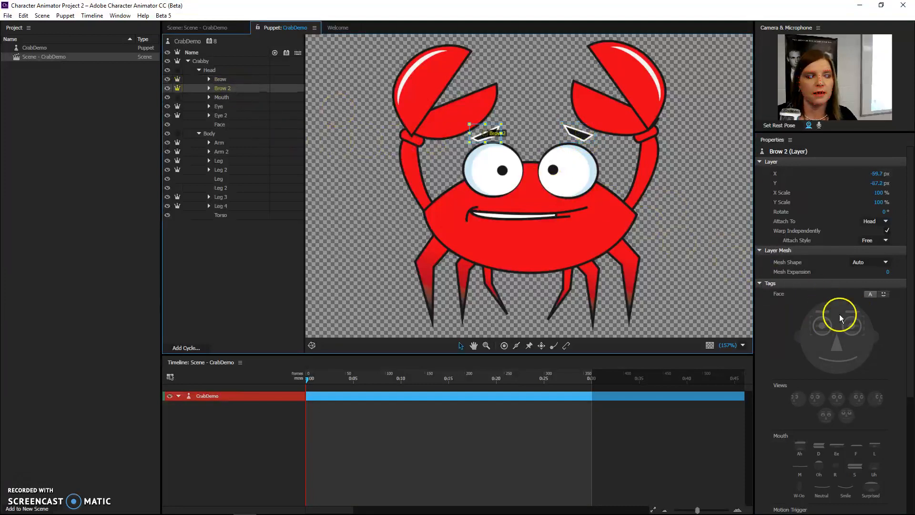
pyautogui.click(822, 312)
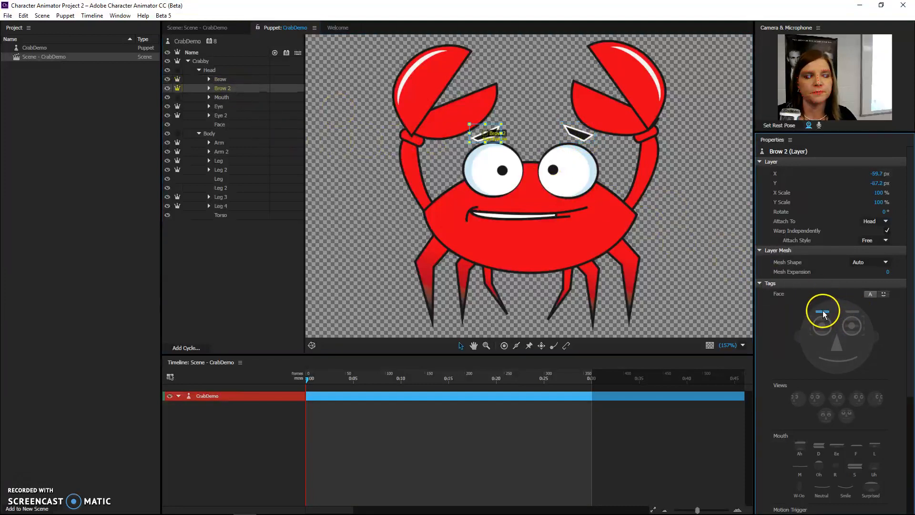
pyautogui.click(246, 97)
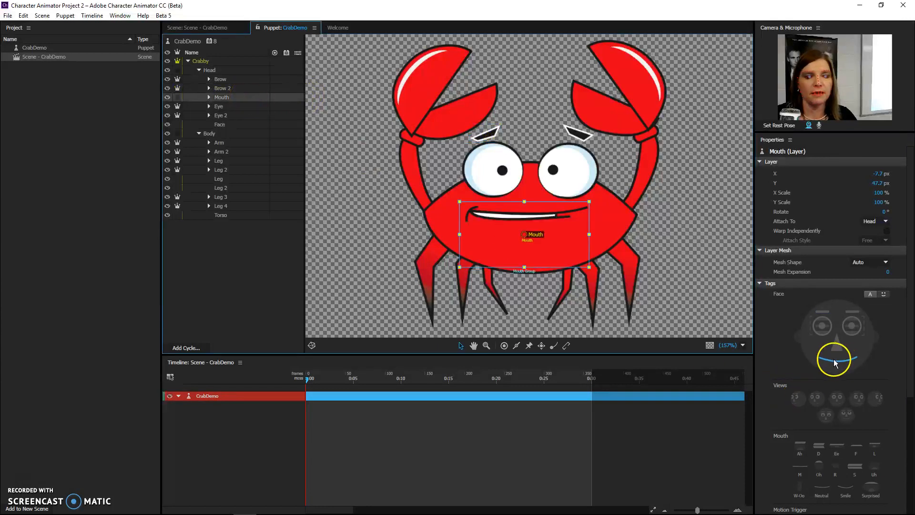
# Step: Tag the Eye layer as Left Pupil Range and the Eye 2 layer as Right Pupil Range
pyautogui.click(232, 106)
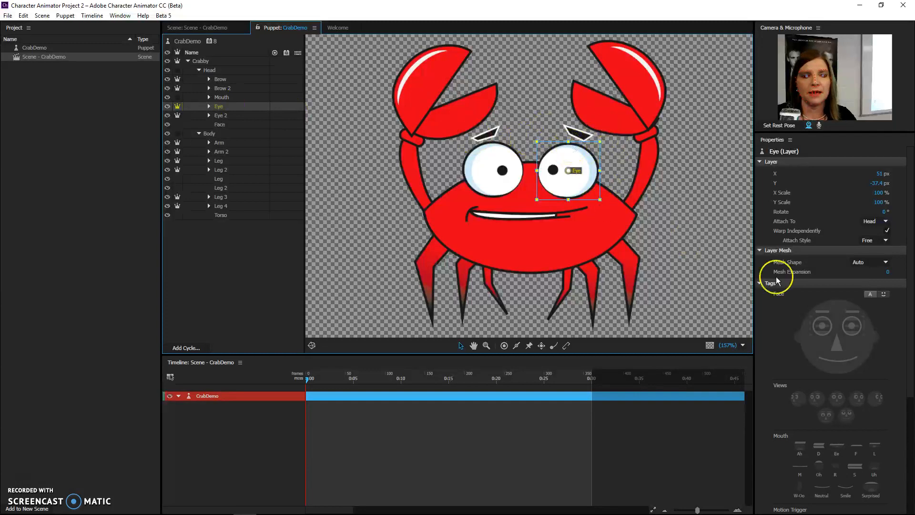
pyautogui.click(858, 319)
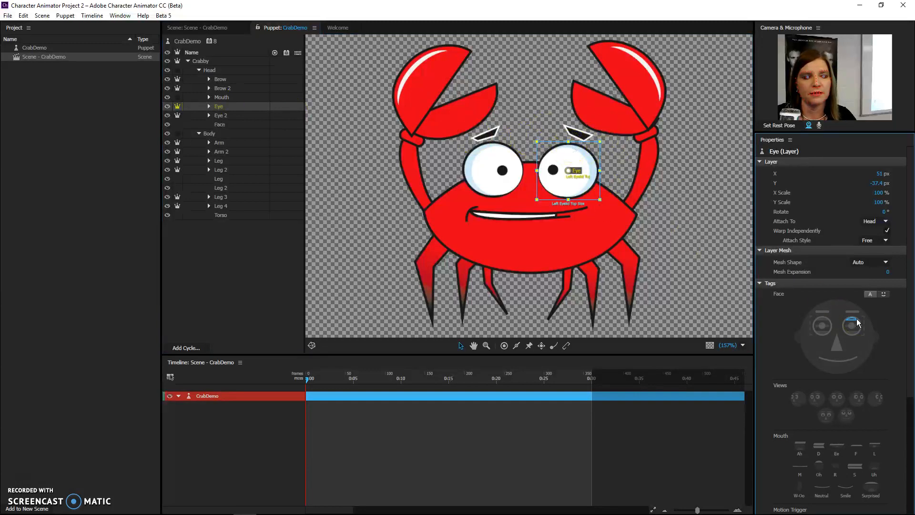
pyautogui.click(864, 329)
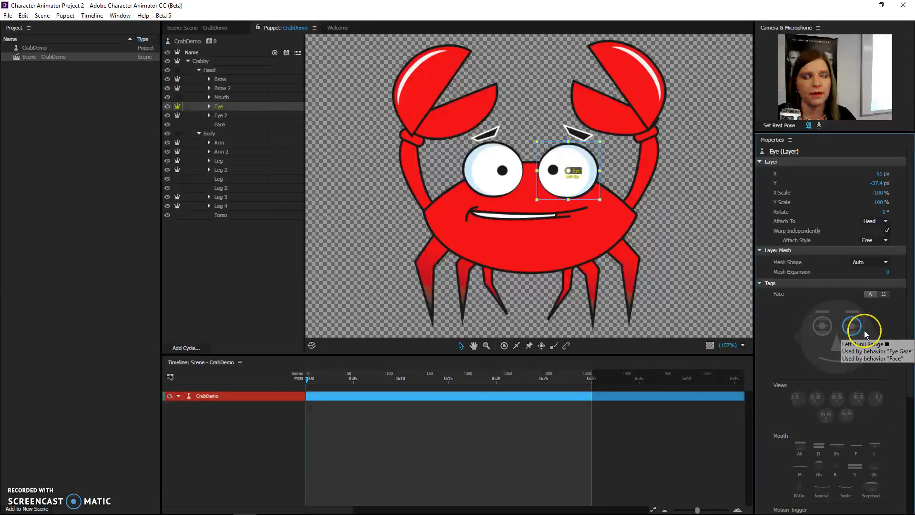
pyautogui.click(245, 116)
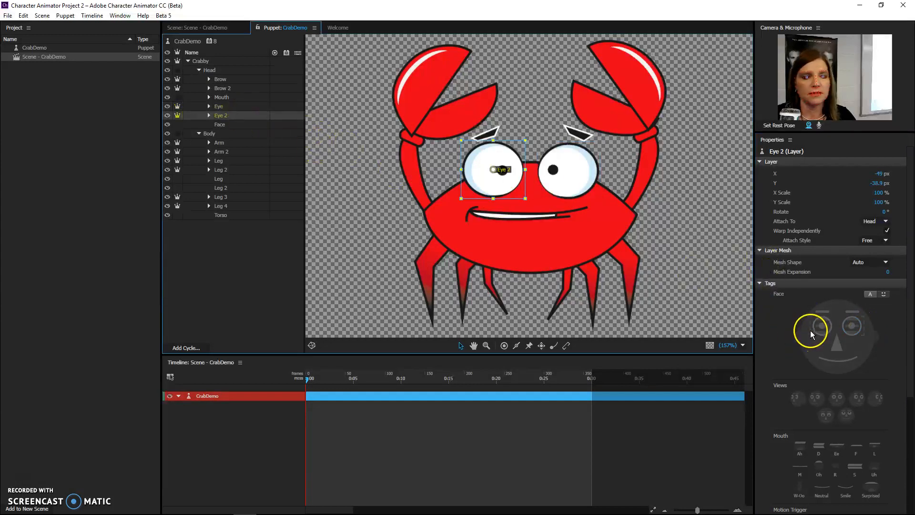
pyautogui.click(810, 331)
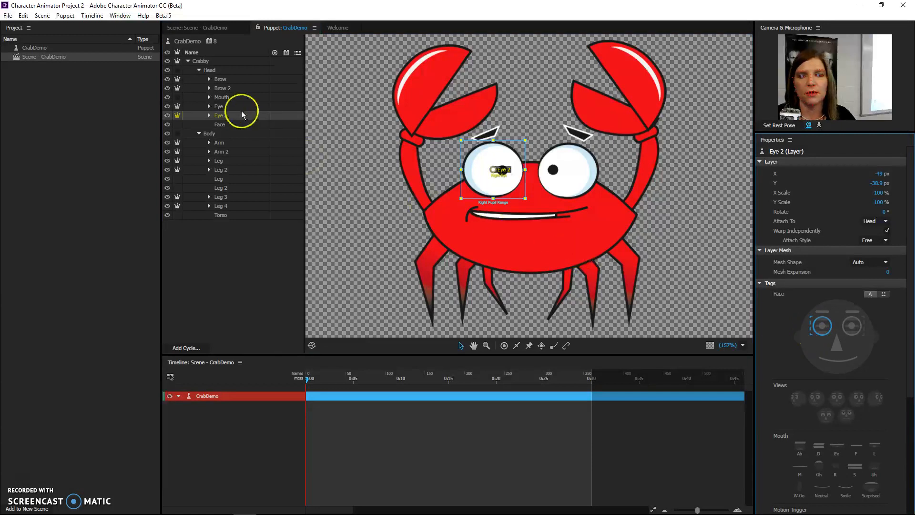
# Step: Expand the Eye group and tag its pupil layer as the left pupil
pyautogui.click(209, 106)
pyautogui.click(239, 126)
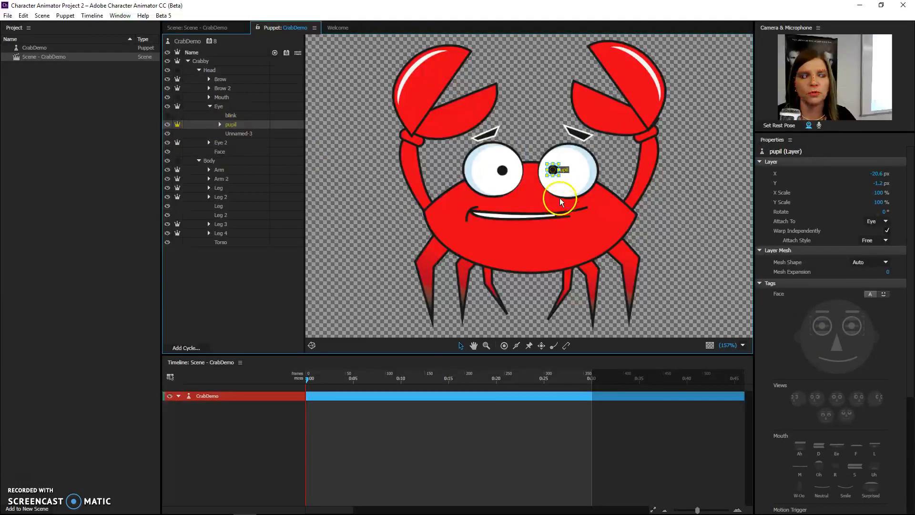
pyautogui.click(852, 326)
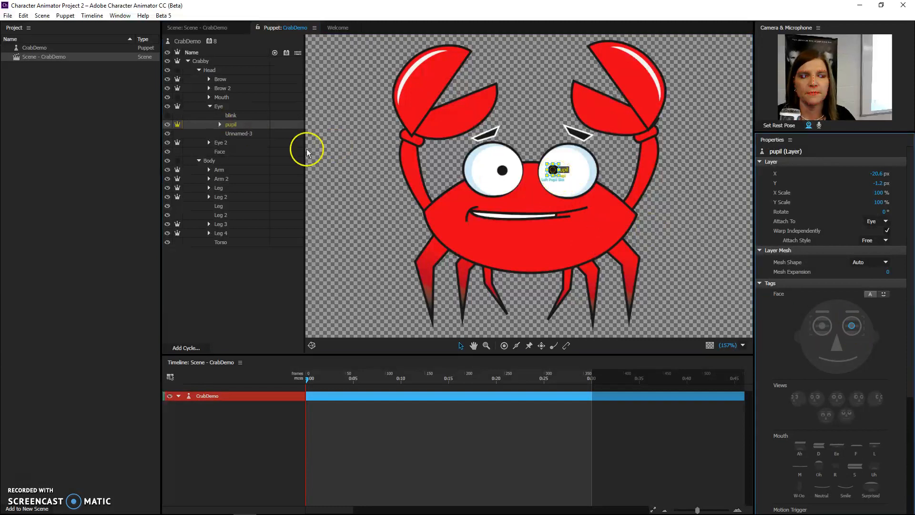
# Step: Expand the Eye 2 group, tag its pupil layer as the right pupil, and preview the puppet in the scene
pyautogui.click(208, 142)
pyautogui.click(238, 161)
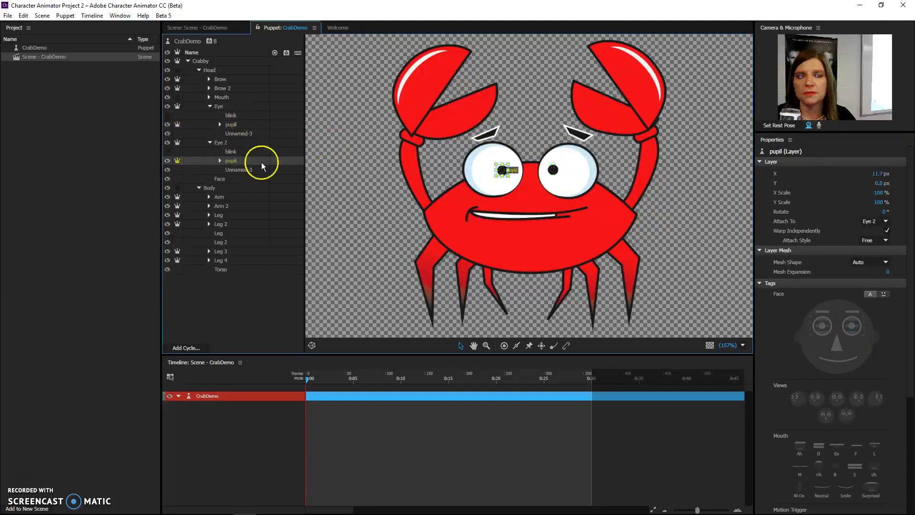
pyautogui.click(821, 325)
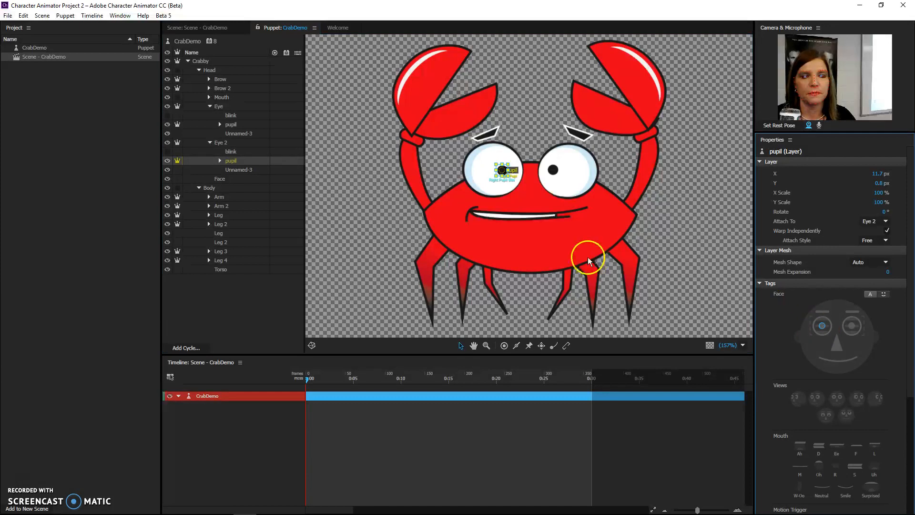
pyautogui.click(234, 27)
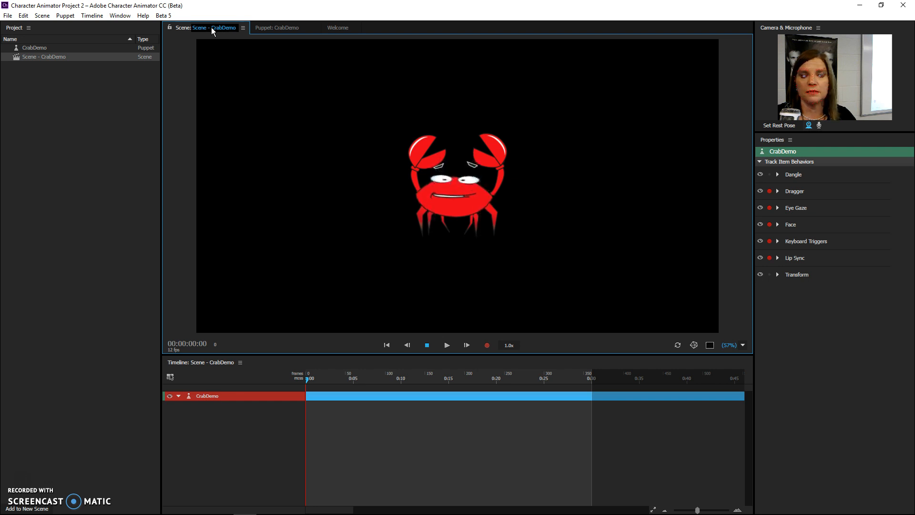
# Step: Reveal the blink layer in the puppet's Eye group, tag it as Left Blink, and hide it again
pyautogui.moveTo(211, 27); pyautogui.dragTo(272, 28)
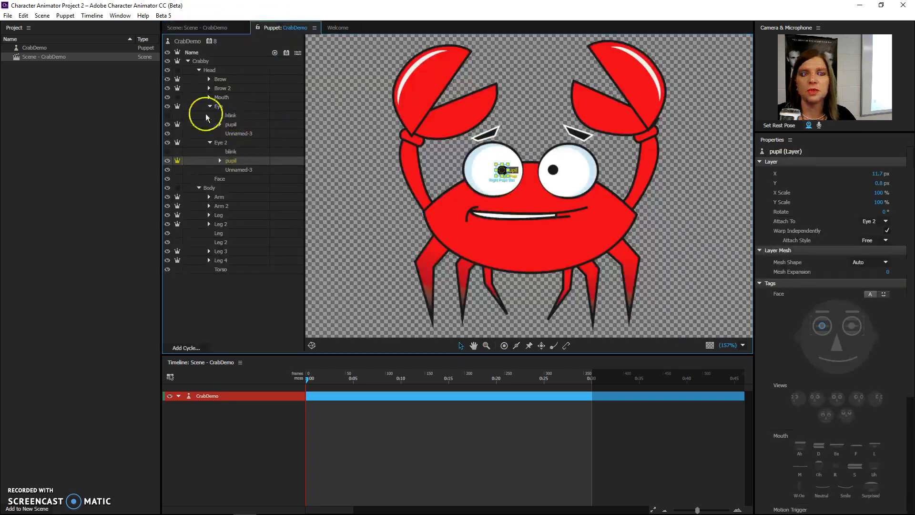
pyautogui.click(167, 116)
pyautogui.click(166, 116)
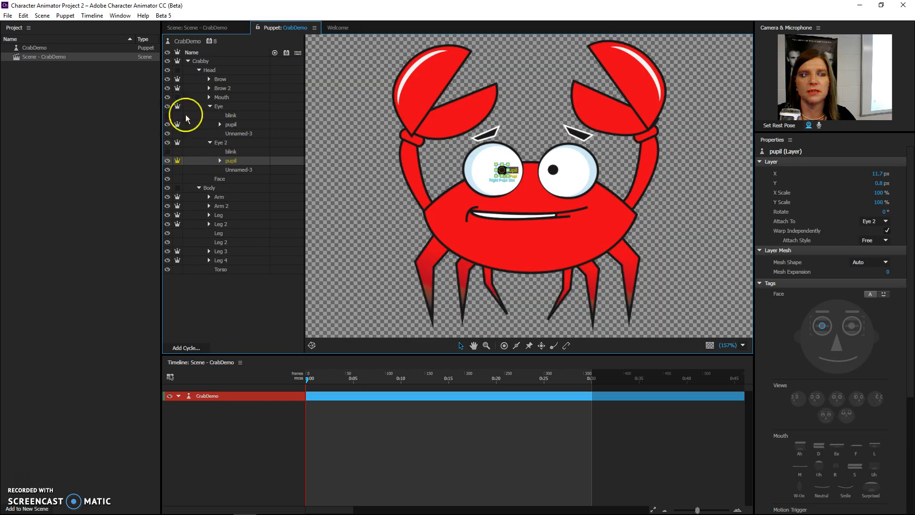
pyautogui.click(205, 117)
pyautogui.click(167, 116)
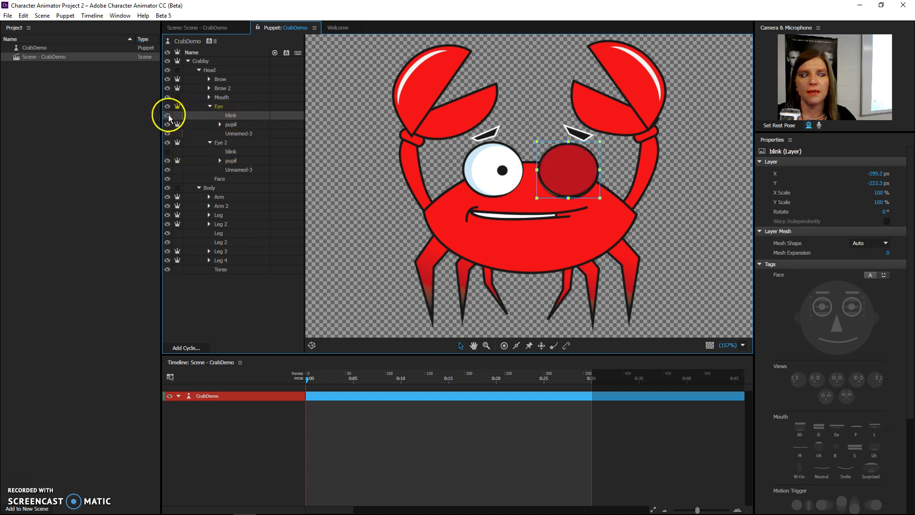
pyautogui.click(855, 308)
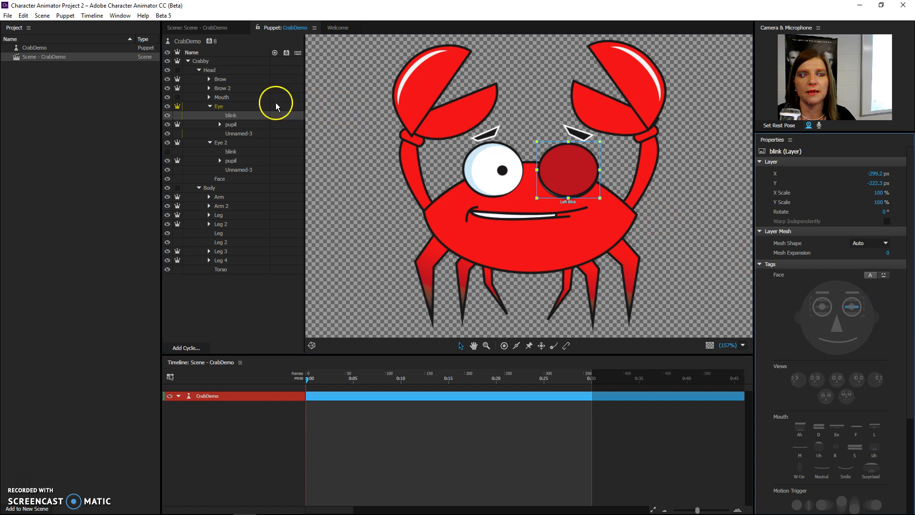
pyautogui.click(167, 115)
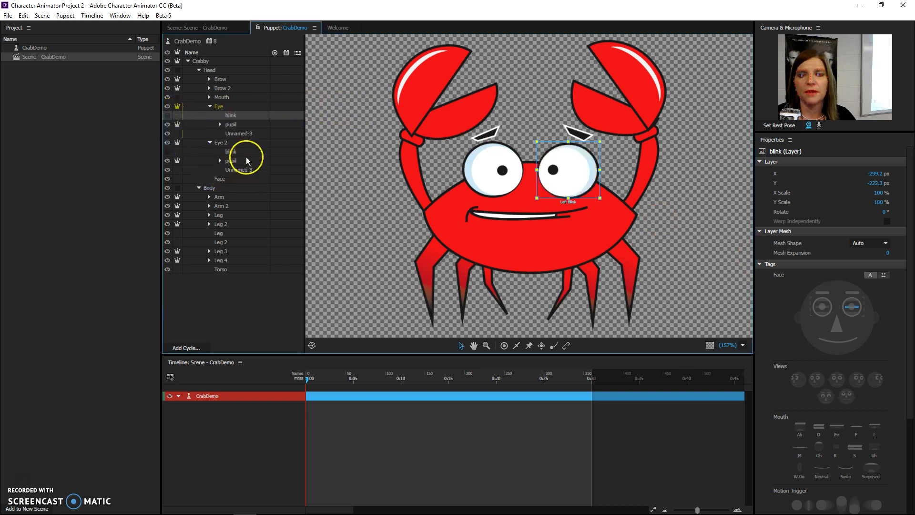
# Step: Tag the blink layer in the Eye 2 group as Right Blink, hide it again, and check the blinking in the scene
pyautogui.click(177, 152)
pyautogui.click(168, 152)
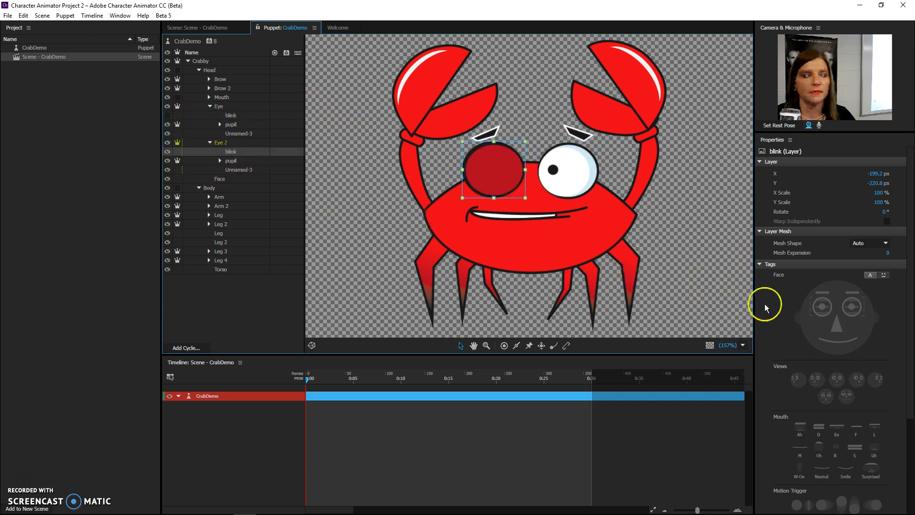
pyautogui.click(167, 152)
pyautogui.click(200, 28)
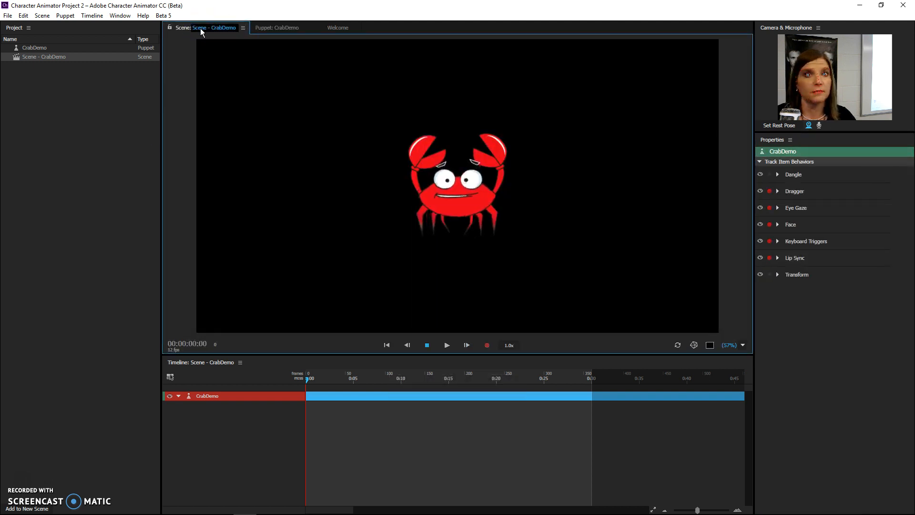
# Step: Place a Draggable handle on the Arm layer just below the claw and view the crab in the scene
pyautogui.click(262, 29)
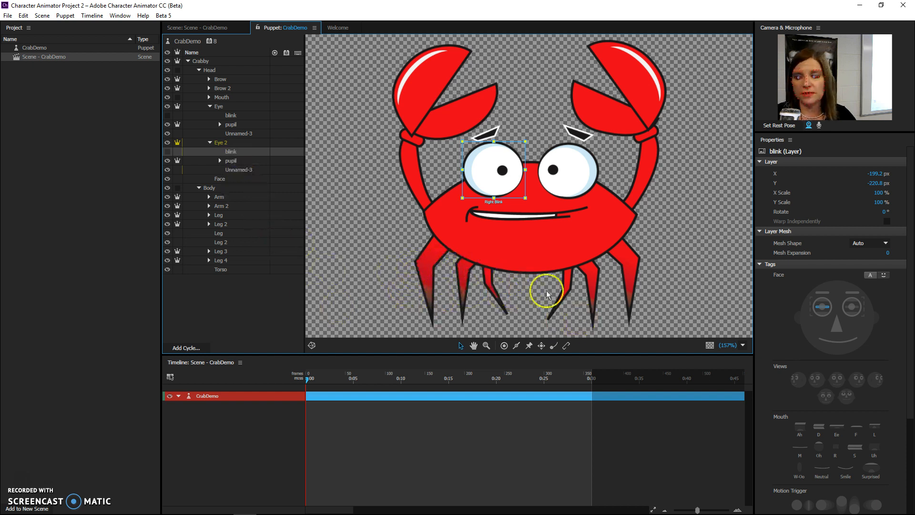
pyautogui.click(428, 271)
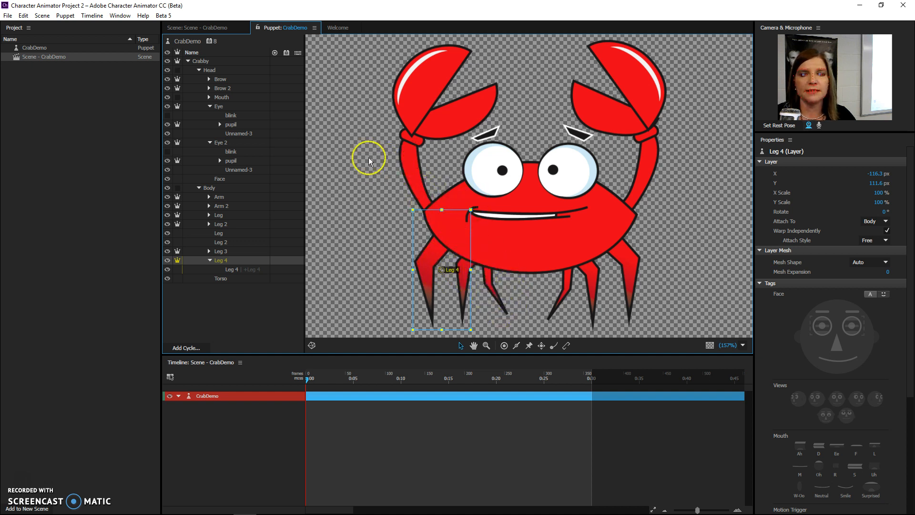
pyautogui.click(228, 197)
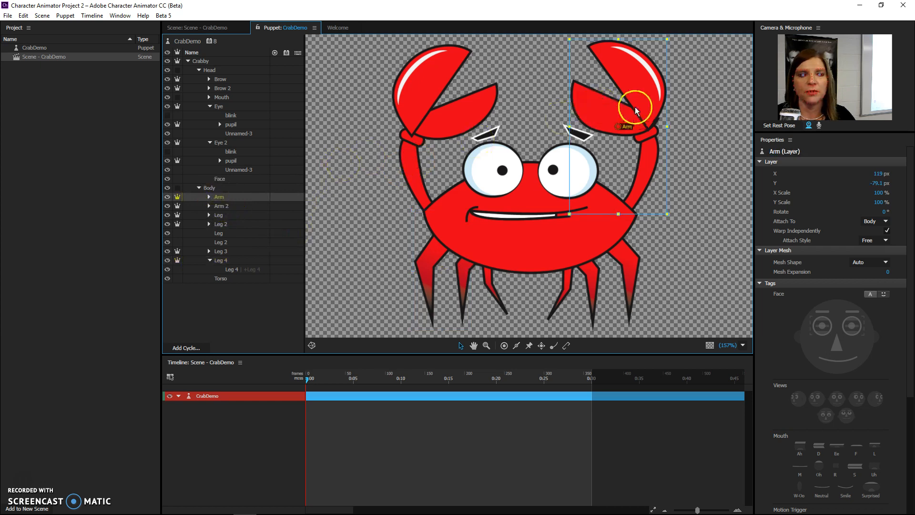
pyautogui.click(544, 346)
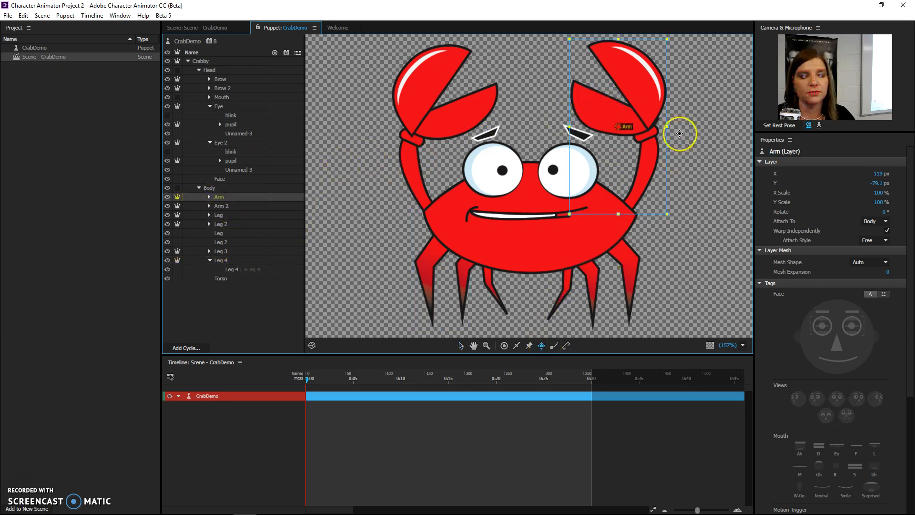
pyautogui.click(651, 149)
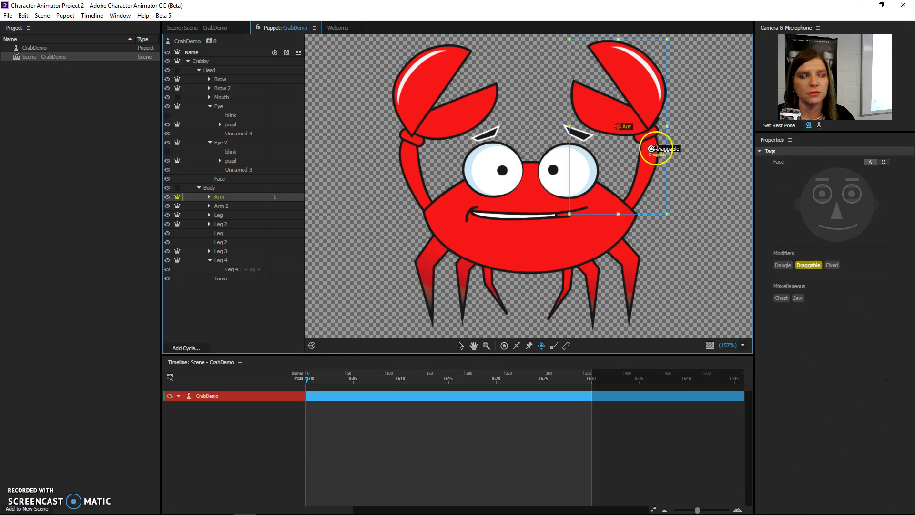
pyautogui.click(245, 29)
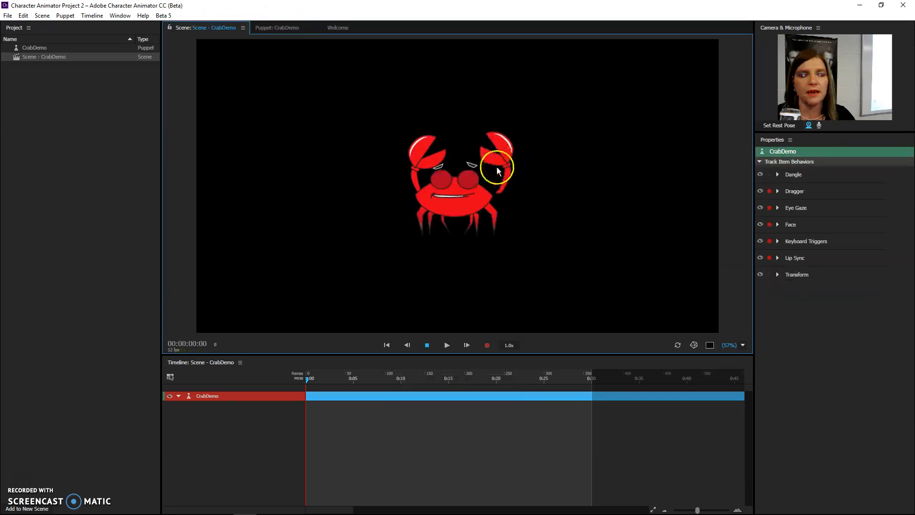
# Step: Attach the Arm layer to the body at the shoulder, and test pulling the arm in the scene
pyautogui.click(284, 27)
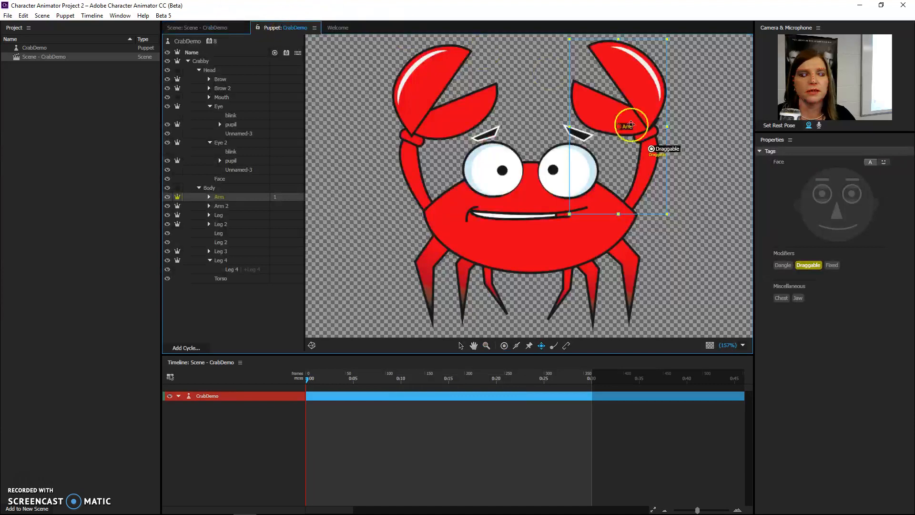
pyautogui.click(566, 346)
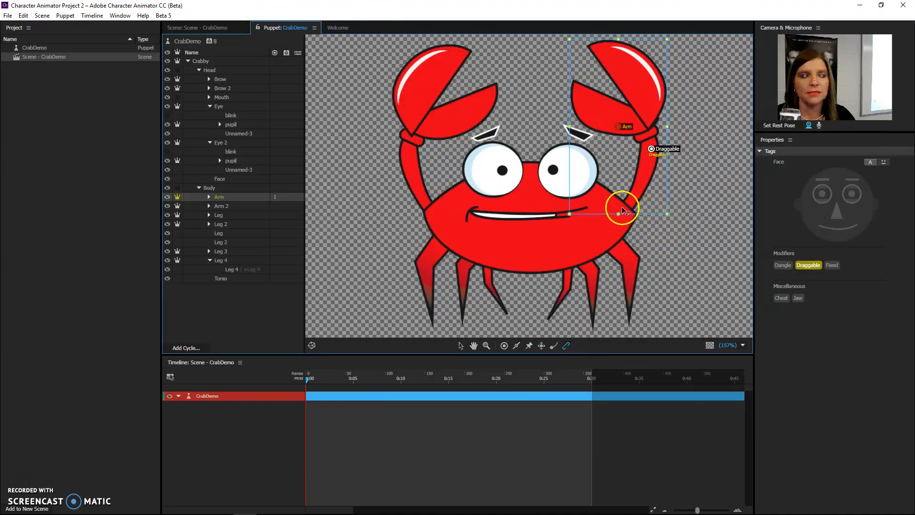
pyautogui.moveTo(621, 207); pyautogui.dragTo(622, 207)
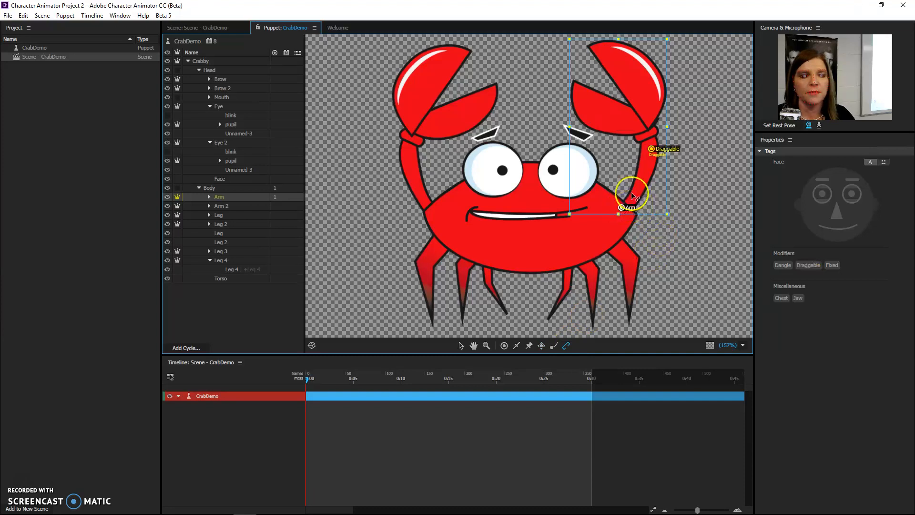
pyautogui.click(210, 29)
pyautogui.moveTo(496, 149)
pyautogui.mouseDown()
pyautogui.moveTo(525, 167)
pyautogui.moveTo(476, 142)
pyautogui.moveTo(494, 148)
pyautogui.mouseUp()
# Step: Add a stick along the Arm layer from the shoulder up to the draggable handle, and test moving the arm in the scene
pyautogui.click(284, 30)
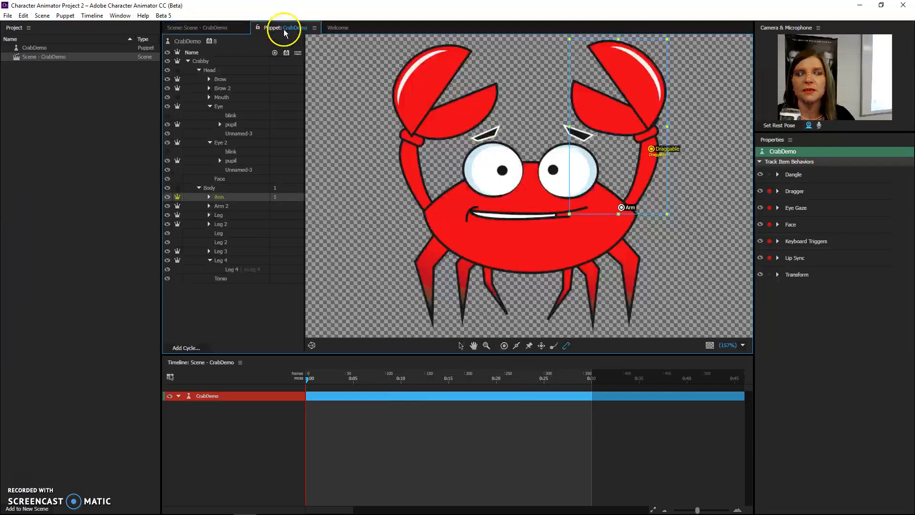
pyautogui.click(518, 344)
pyautogui.moveTo(633, 215); pyautogui.dragTo(651, 162)
pyautogui.click(196, 27)
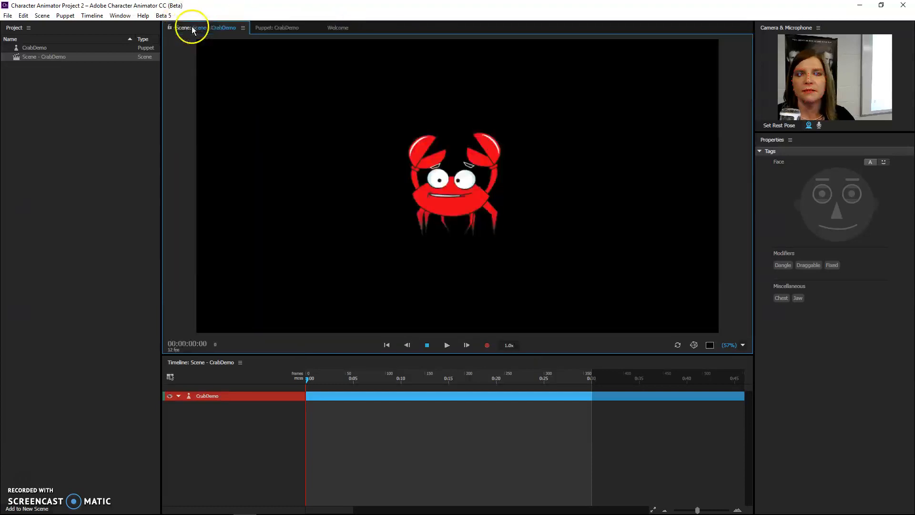
pyautogui.moveTo(502, 151); pyautogui.dragTo(383, 117)
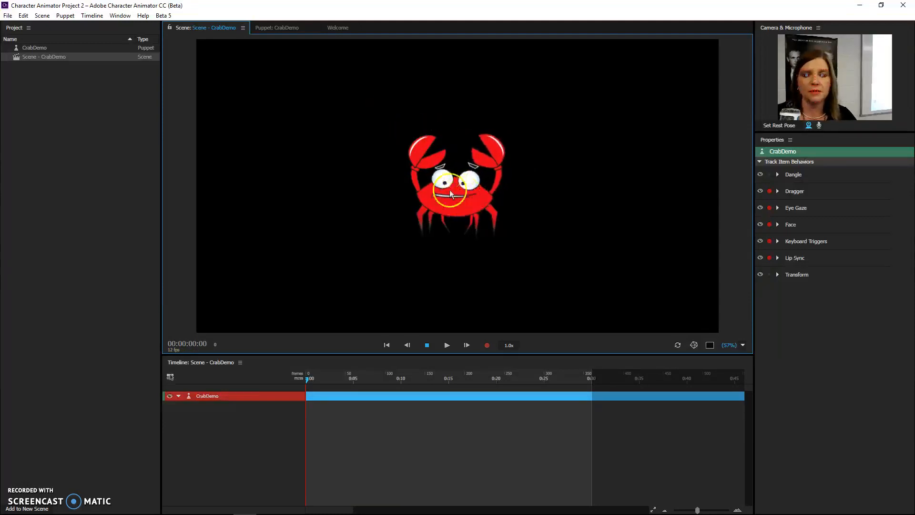
# Step: Examine the mouth shape layers inside the puppet's Mouth group and return to the scene
pyautogui.click(283, 27)
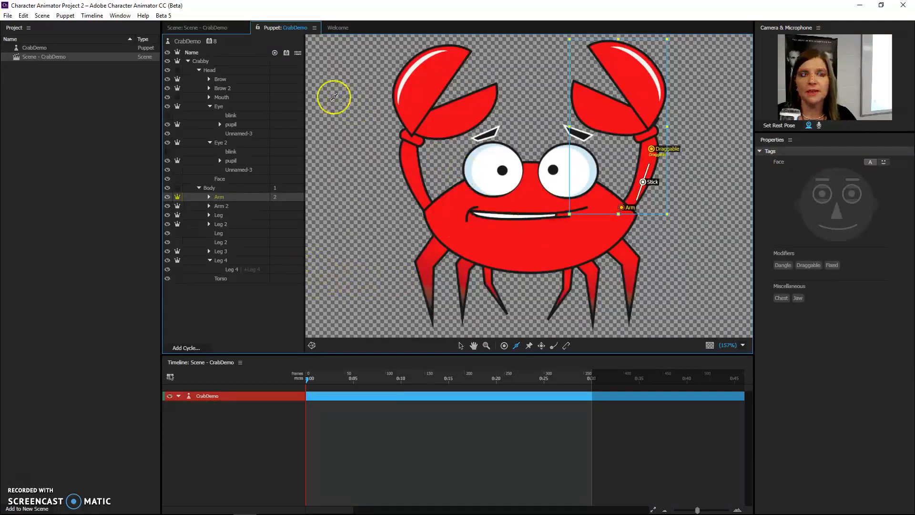
pyautogui.click(487, 216)
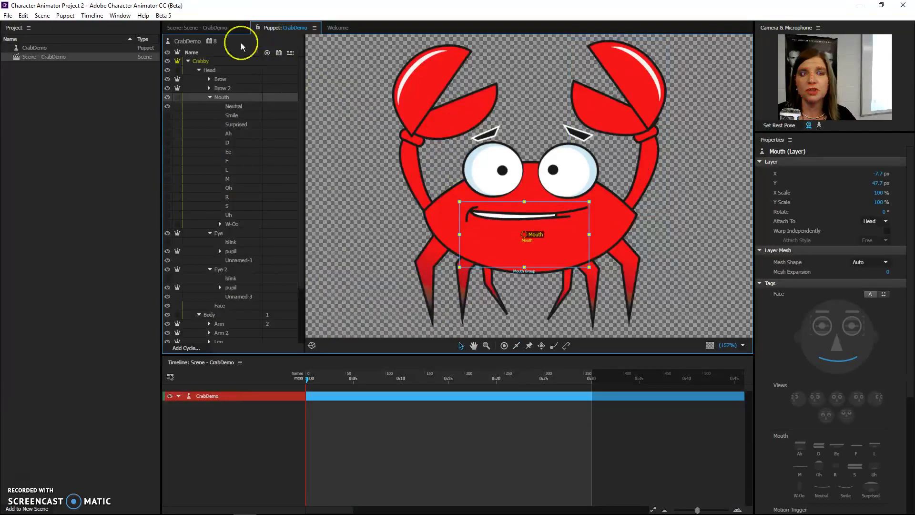
pyautogui.click(210, 28)
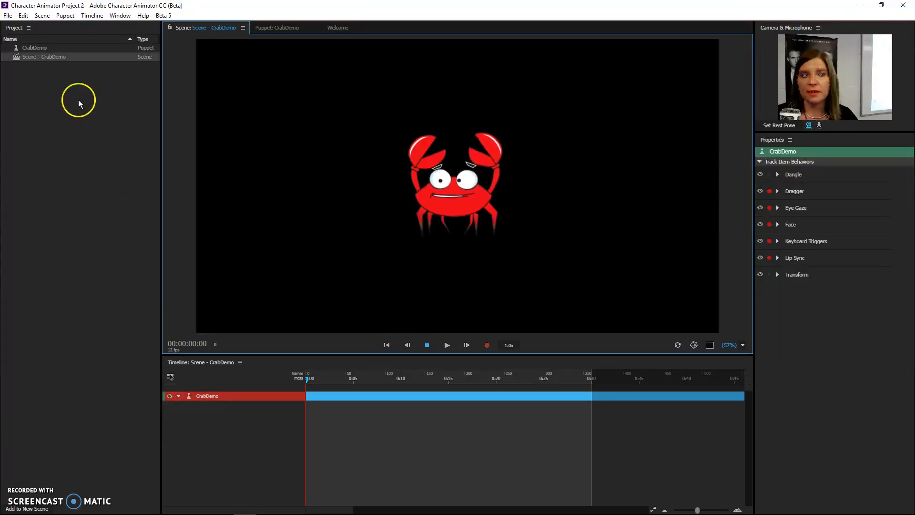
# Step: Import the CrabBlogThing (online-audio-converter.com).mp3 audio file from the Videos folder into the project
pyautogui.click(7, 17)
pyautogui.click(45, 119)
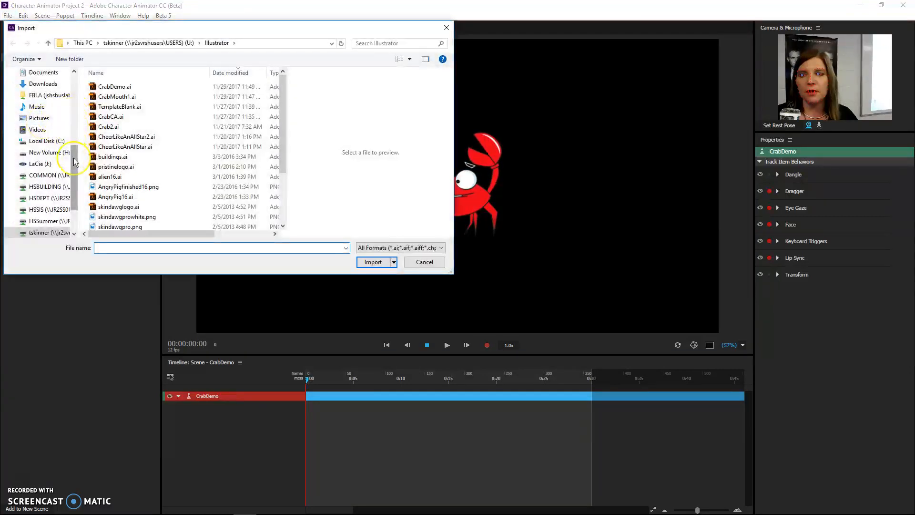
pyautogui.scroll(1, 74, 162)
pyautogui.click(40, 140)
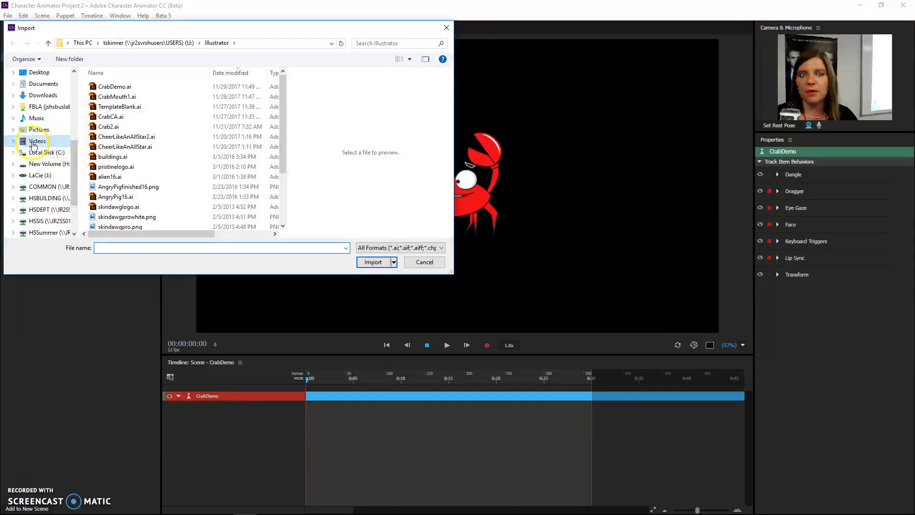
pyautogui.doubleClick(113, 179)
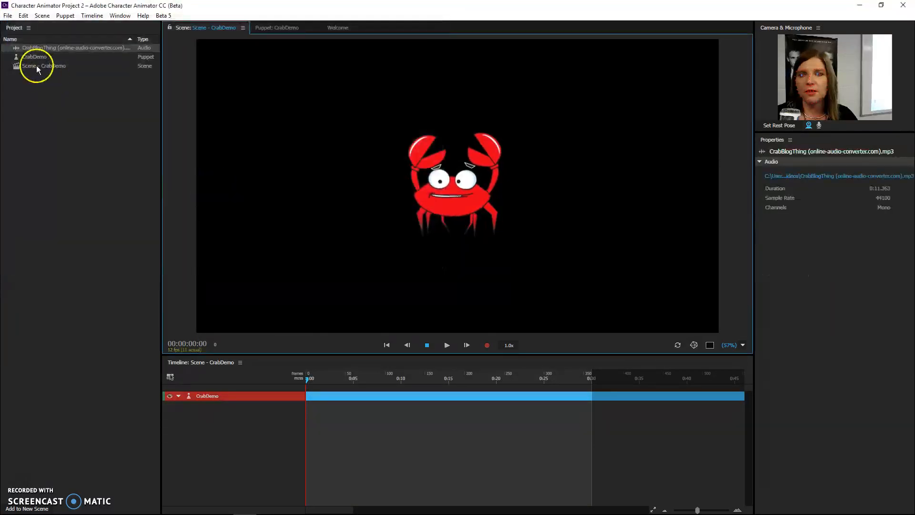
# Step: Add the CrabBlogThing audio to the timeline, shift it to start at about 4 seconds, and move the playhead near the beginning
pyautogui.moveTo(42, 51); pyautogui.dragTo(292, 424)
pyautogui.moveTo(350, 394); pyautogui.dragTo(393, 396)
pyautogui.moveTo(312, 378); pyautogui.dragTo(327, 380)
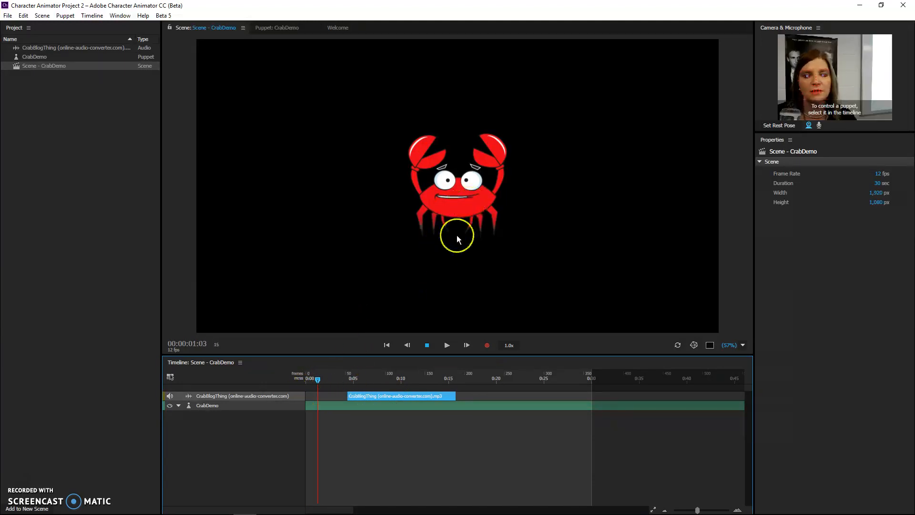
pyautogui.moveTo(319, 381); pyautogui.dragTo(313, 380)
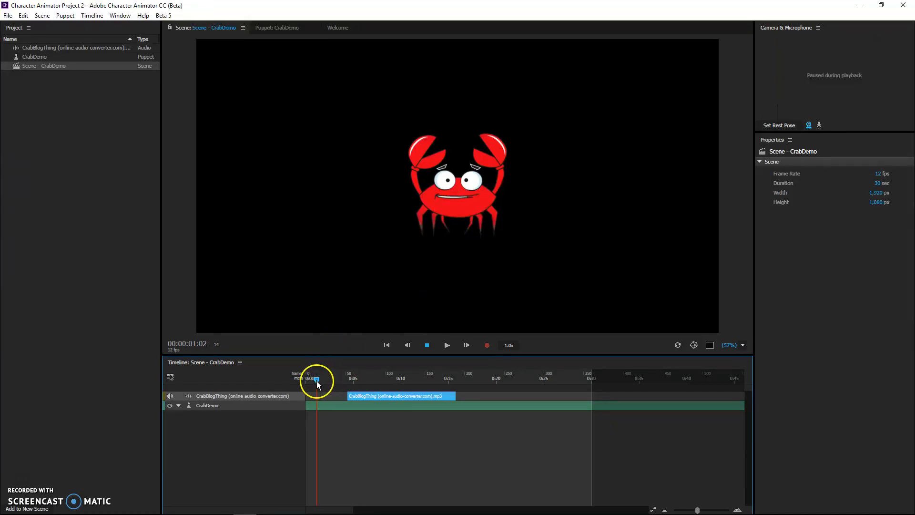
# Step: Compute lip sync from the scene audio for the CrabDemo track and play back part of the result
pyautogui.click(203, 406)
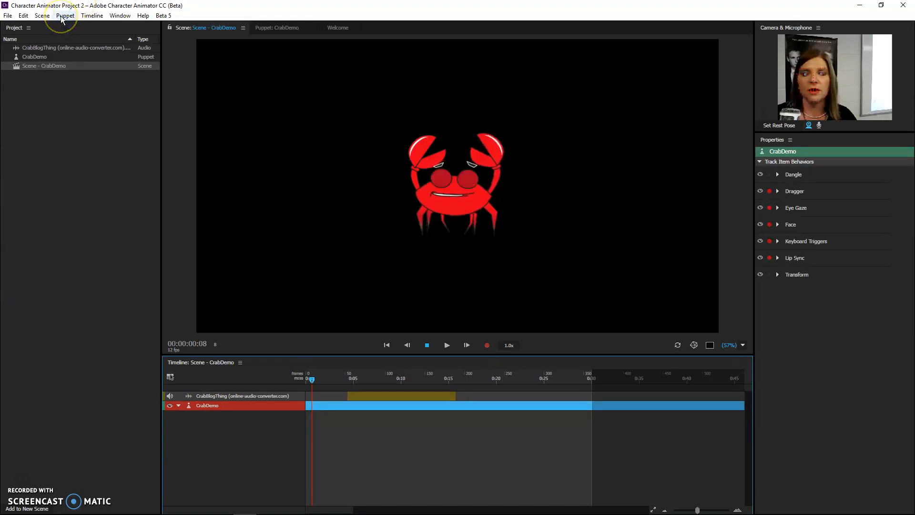
pyautogui.click(92, 15)
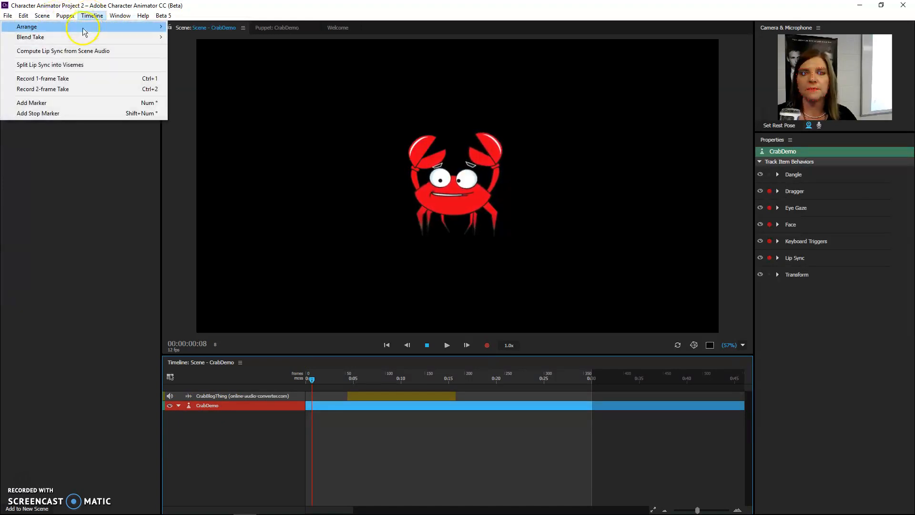
pyautogui.click(76, 52)
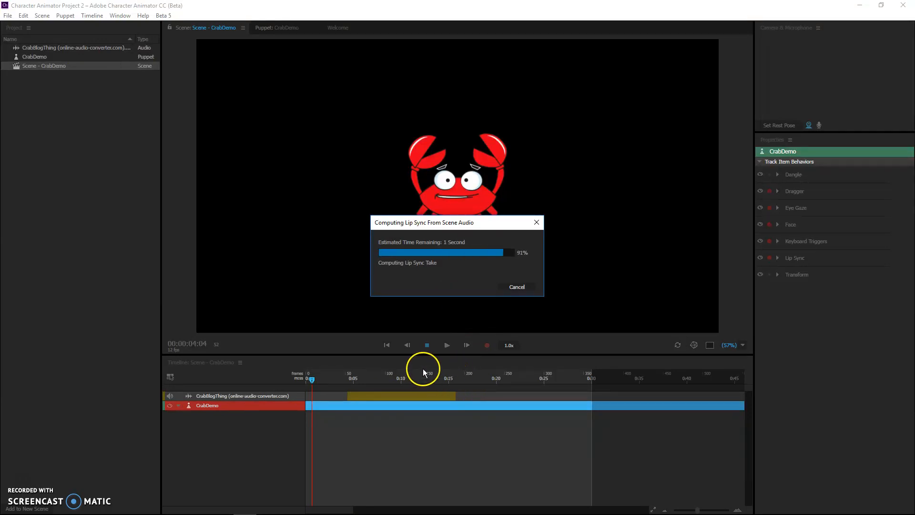
pyautogui.click(391, 379)
pyautogui.click(447, 345)
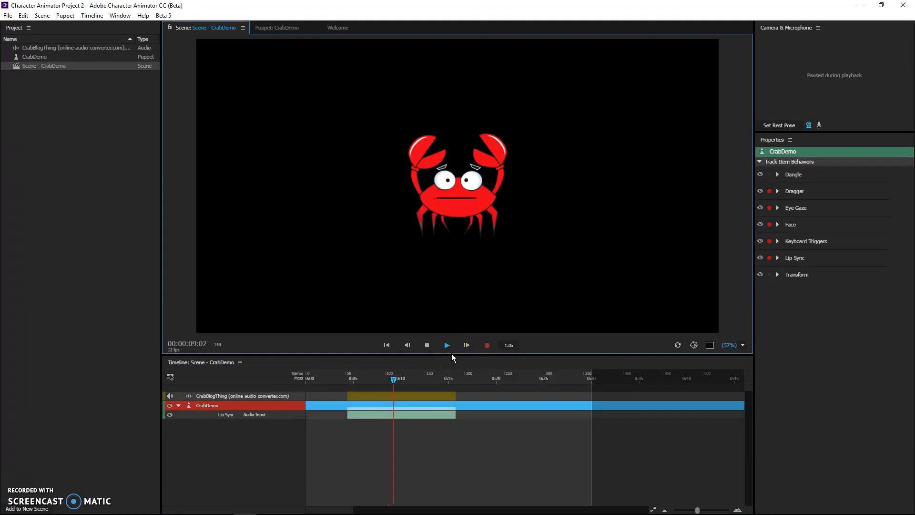
pyautogui.click(433, 348)
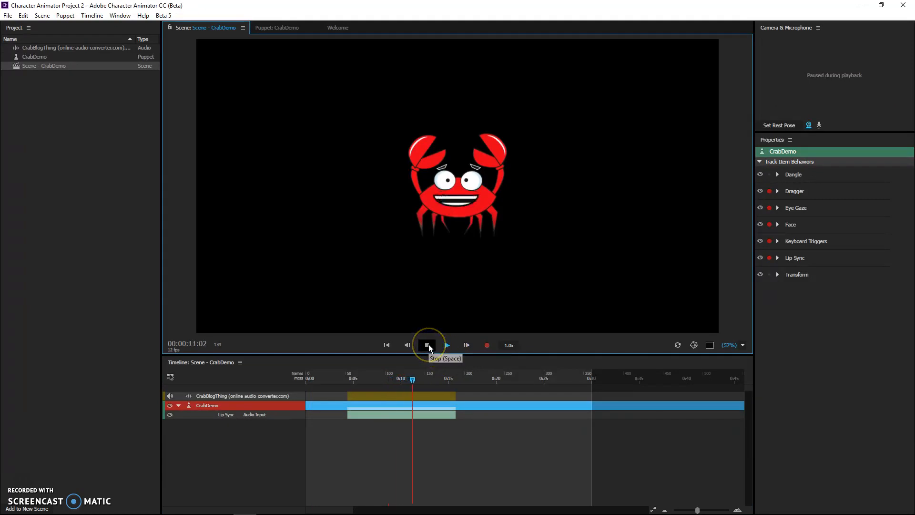
# Step: Record a CrabDemo performance of about 13 seconds from the start of the scene, moving the draggable arm during the take
pyautogui.moveTo(414, 382); pyautogui.dragTo(384, 386)
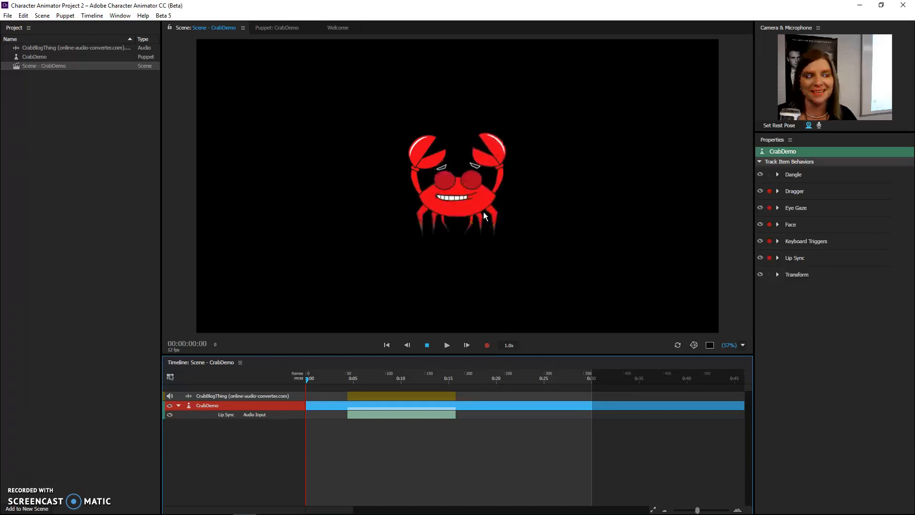
pyautogui.moveTo(338, 376); pyautogui.dragTo(311, 378)
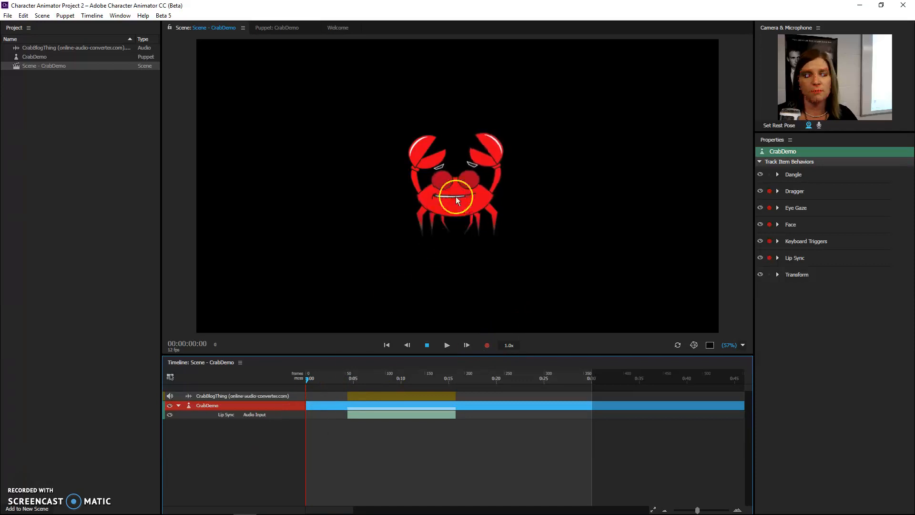
pyautogui.click(486, 347)
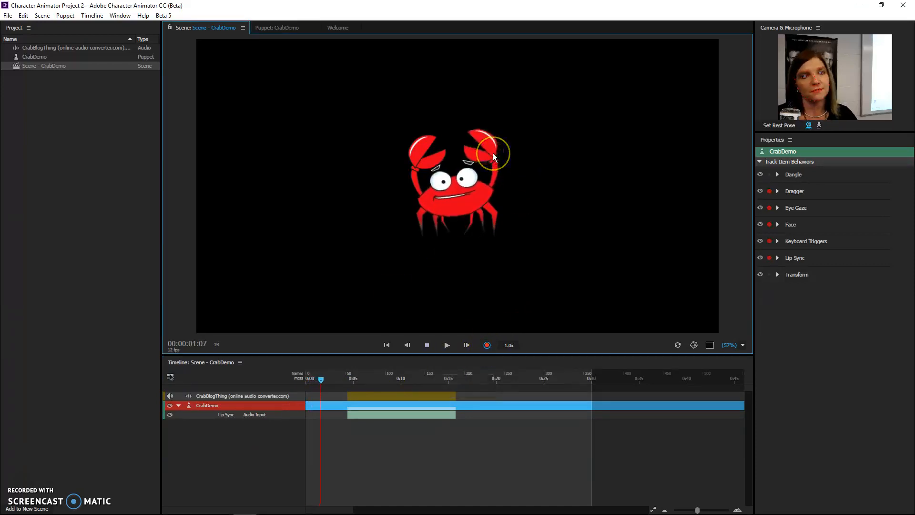
pyautogui.moveTo(493, 153); pyautogui.dragTo(520, 158)
pyautogui.moveTo(516, 150)
pyautogui.mouseDown()
pyautogui.moveTo(525, 182)
pyautogui.moveTo(519, 152)
pyautogui.moveTo(503, 150)
pyautogui.moveTo(526, 171)
pyautogui.moveTo(530, 142)
pyautogui.moveTo(516, 166)
pyautogui.moveTo(498, 154)
pyautogui.moveTo(517, 150)
pyautogui.mouseUp()
pyautogui.click(489, 344)
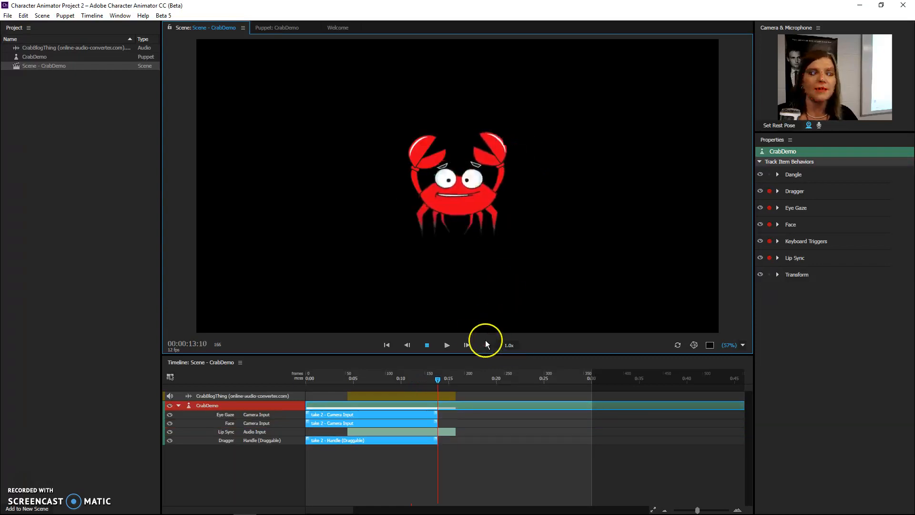
# Step: Play back the recorded performance from near the beginning of the scene and stop at about 7 seconds
pyautogui.moveTo(438, 379); pyautogui.dragTo(433, 381)
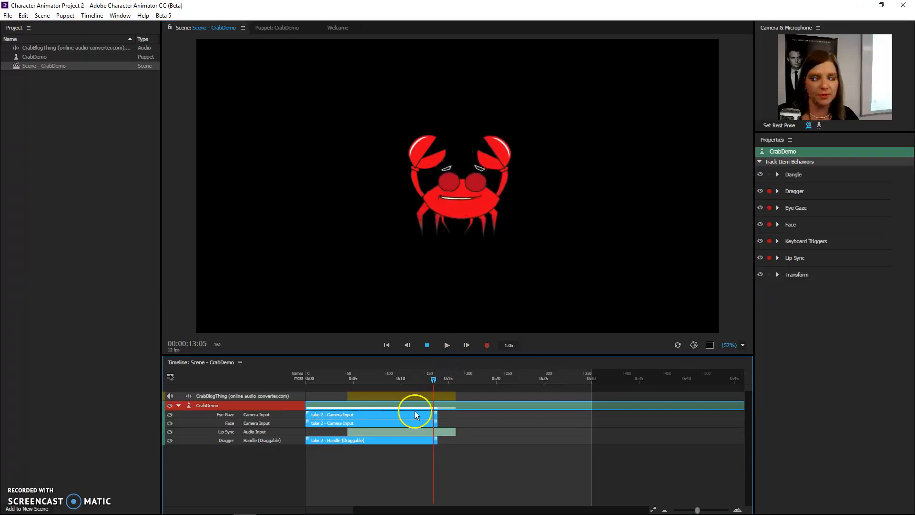
pyautogui.moveTo(435, 380); pyautogui.dragTo(312, 380)
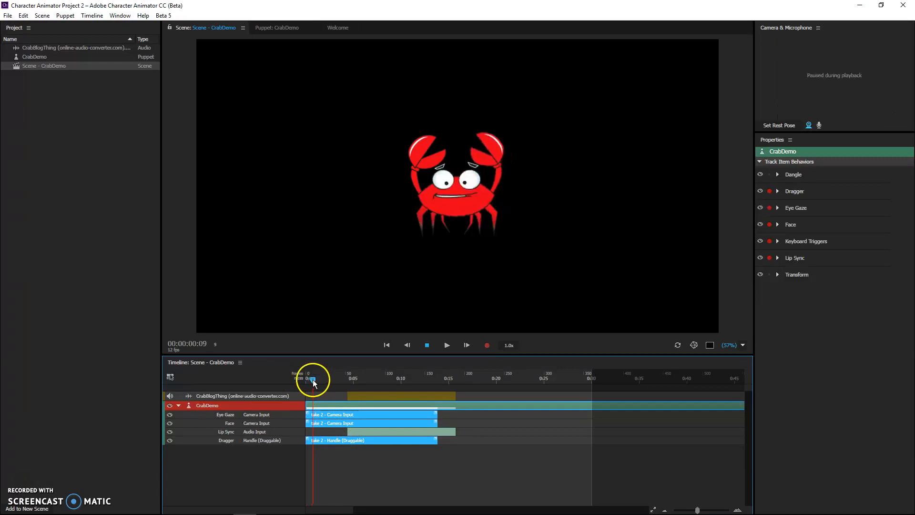
pyautogui.click(446, 345)
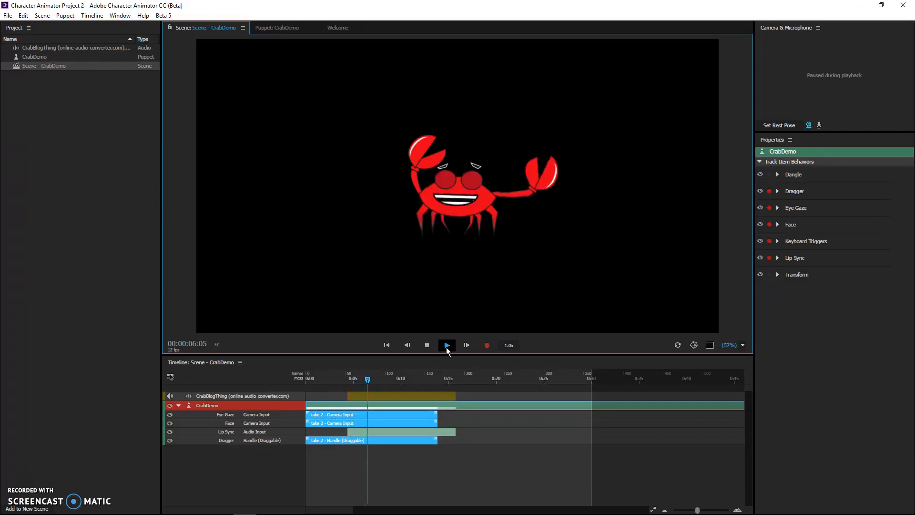
pyautogui.click(427, 345)
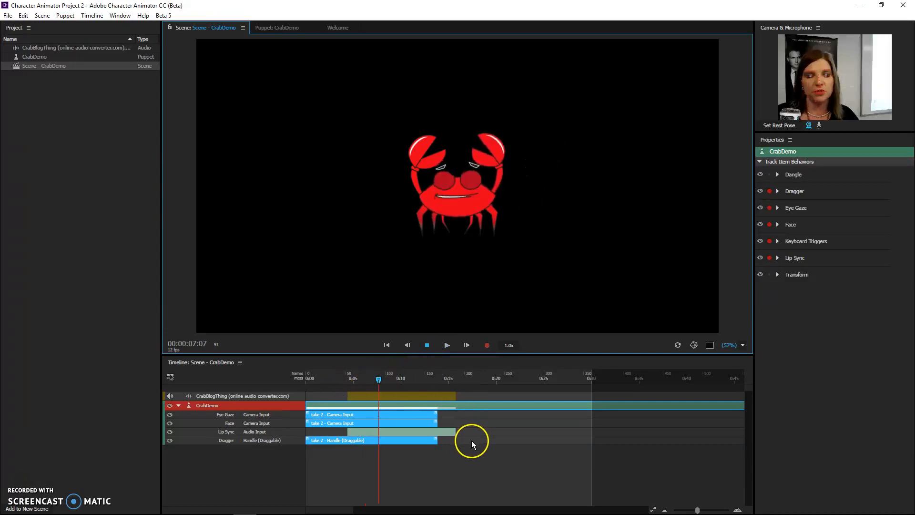
pyautogui.moveTo(381, 381)
pyautogui.mouseDown()
pyautogui.moveTo(390, 380)
pyautogui.moveTo(374, 380)
pyautogui.mouseUp()
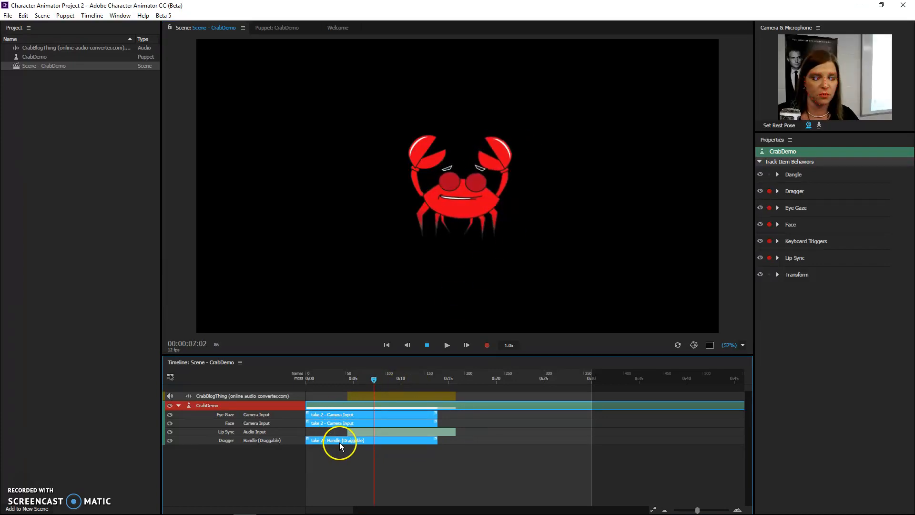
# Step: Inspect the recorded behavior takes under the CrabDemo track and select the Handle (Draggable) take of the Dragger
pyautogui.click(267, 442)
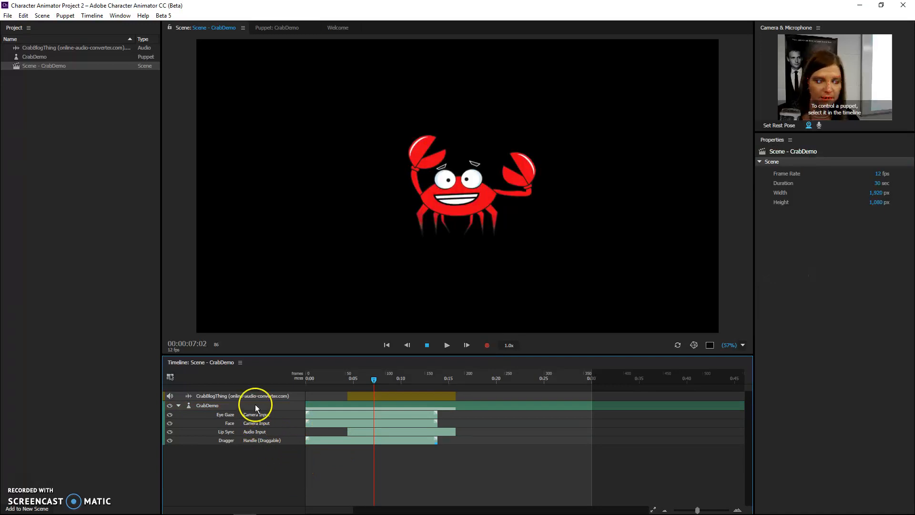
pyautogui.click(234, 407)
pyautogui.click(253, 440)
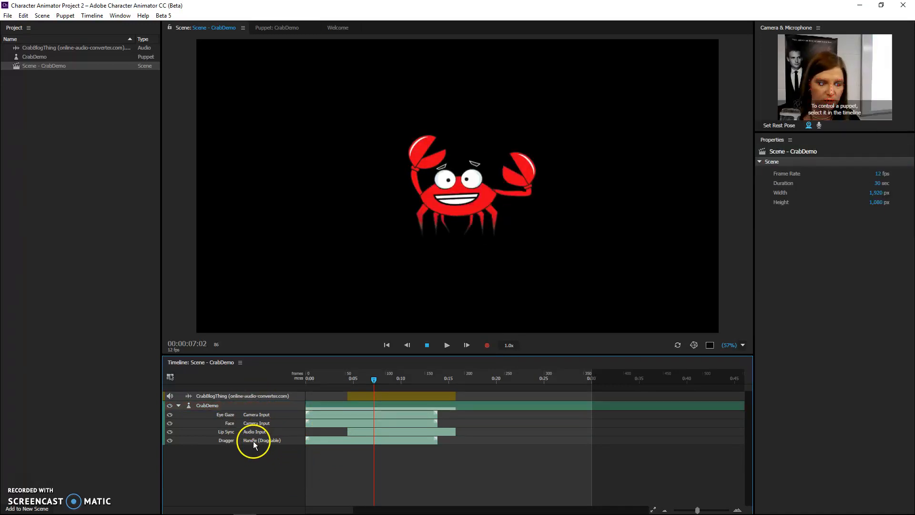
pyautogui.click(353, 441)
pyautogui.click(358, 424)
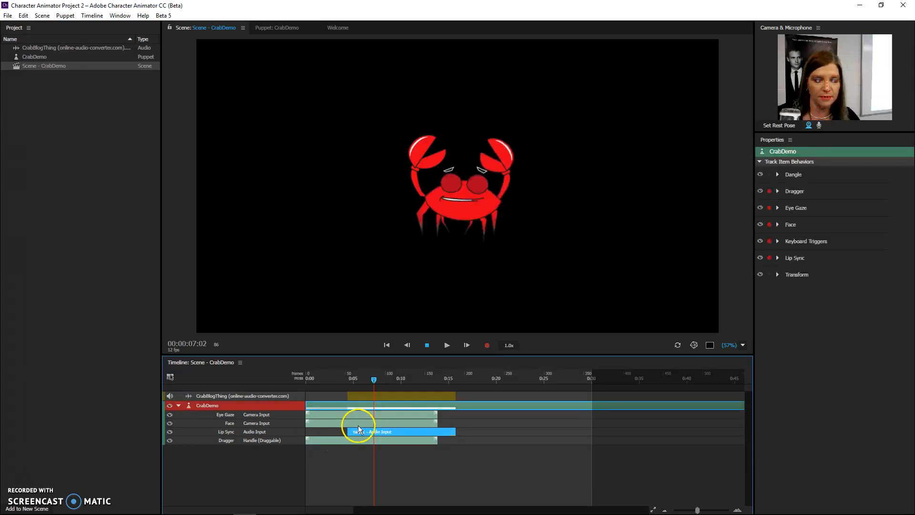
pyautogui.click(354, 441)
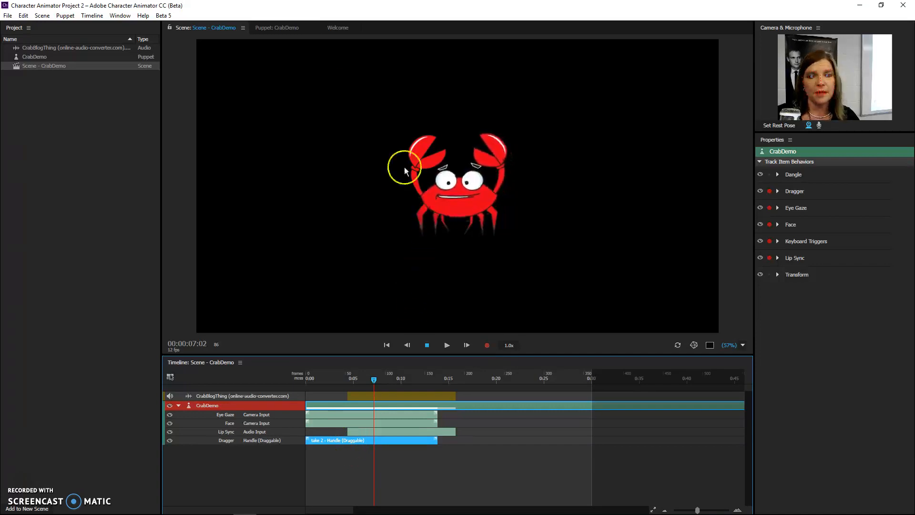
# Step: In the CrabDemo puppet, add an attachment point for the Leg 4 layer where the leg meets the body
pyautogui.click(286, 27)
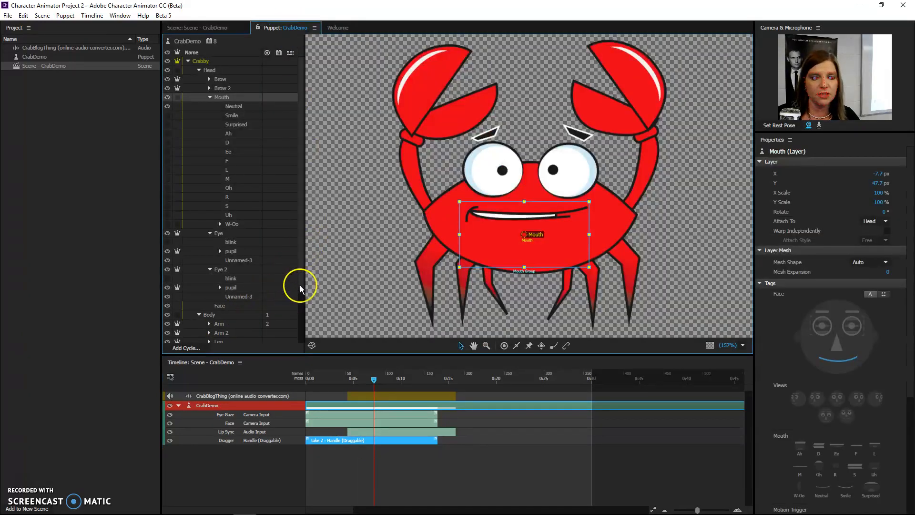
pyautogui.scroll(-3, 300, 286)
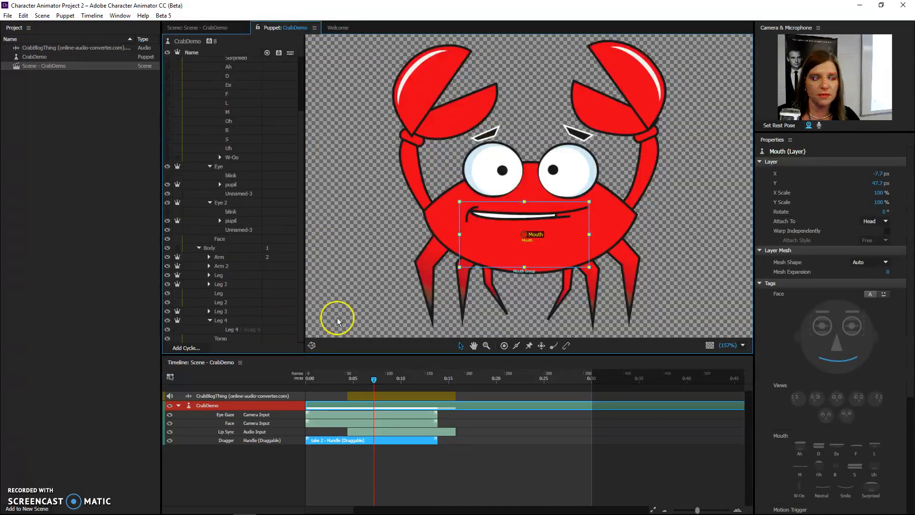
pyautogui.click(416, 309)
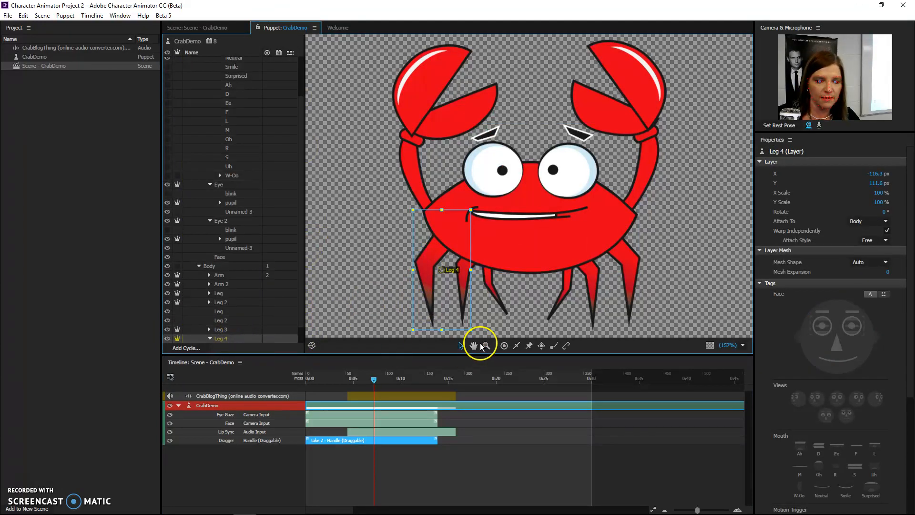
pyautogui.click(566, 345)
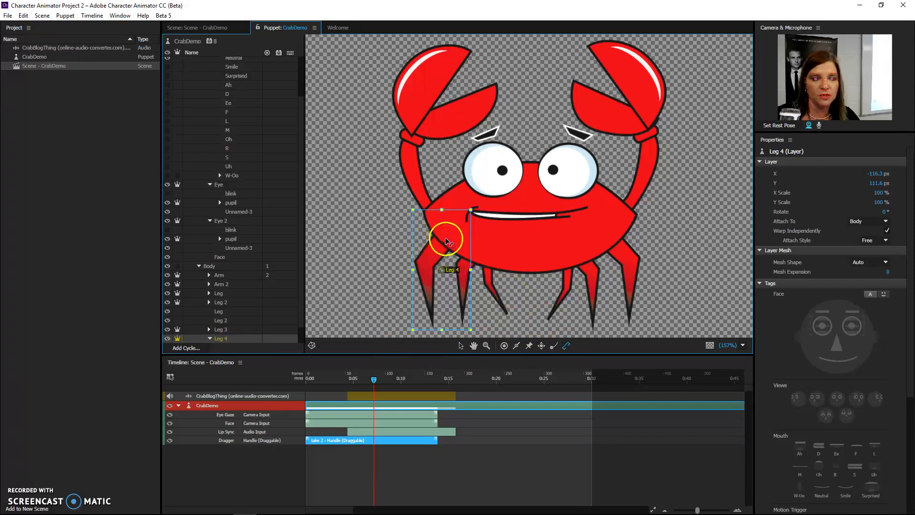
pyautogui.click(445, 238)
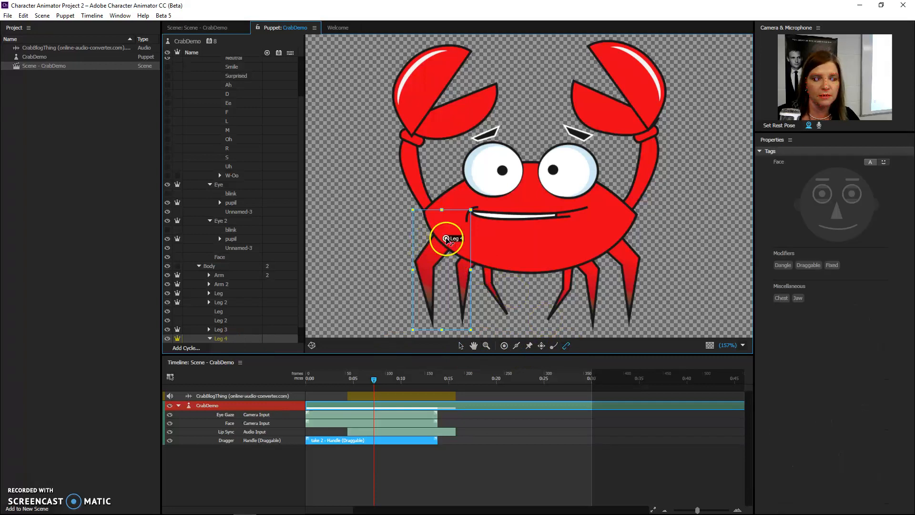
# Step: Examine the other leg layers in the puppet's Body group and return to the CrabDemo scene
pyautogui.click(233, 302)
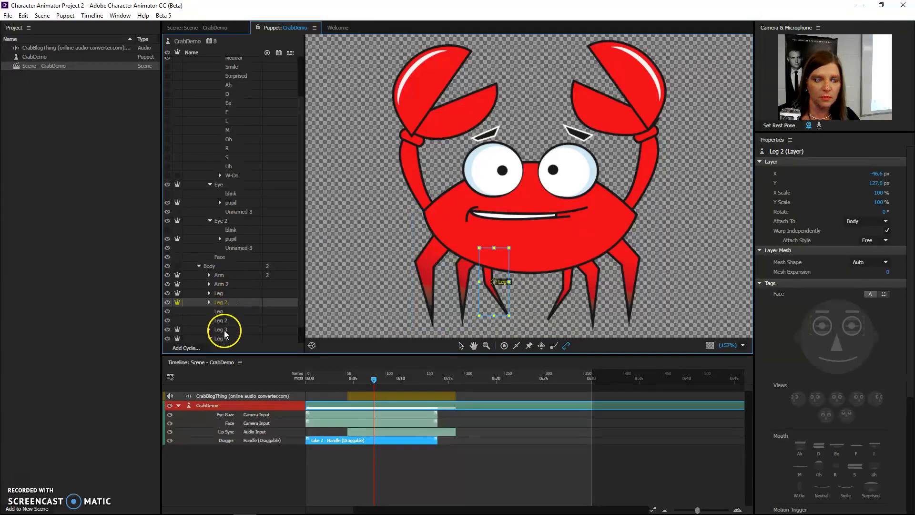
pyautogui.click(221, 337)
pyautogui.click(218, 292)
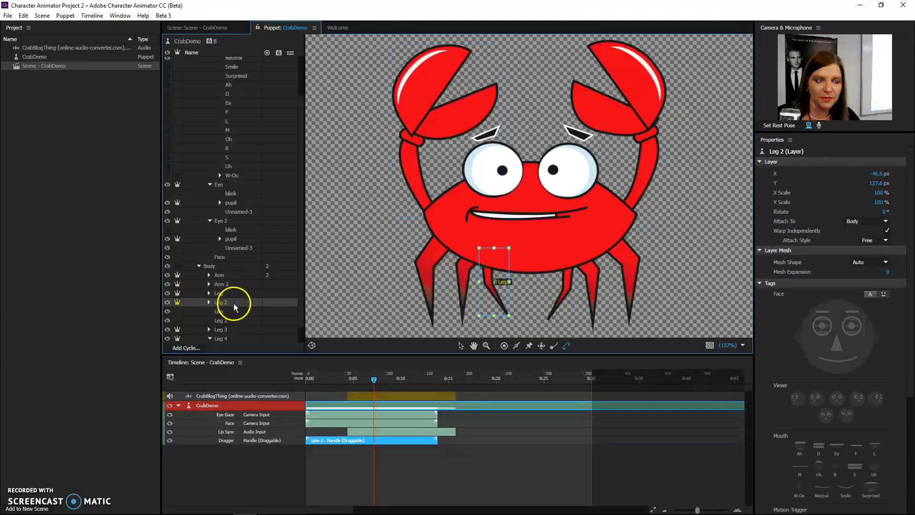
pyautogui.click(236, 324)
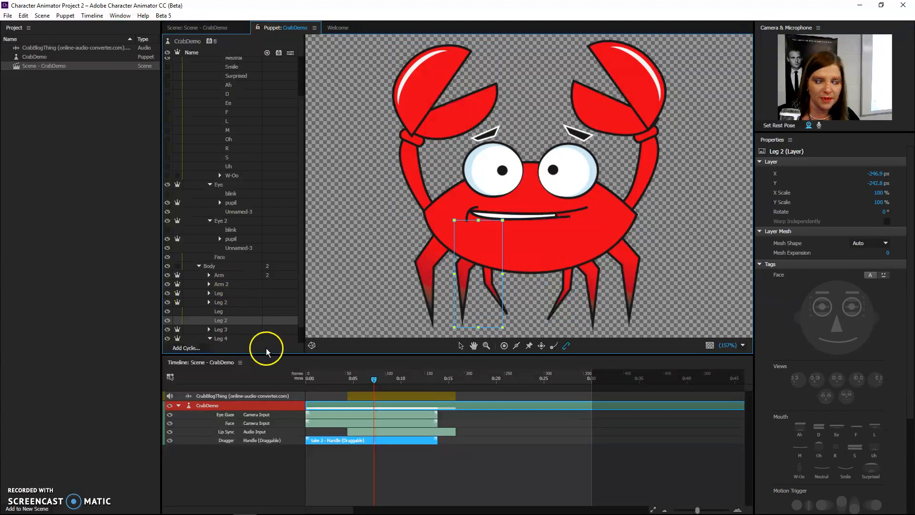
pyautogui.click(206, 27)
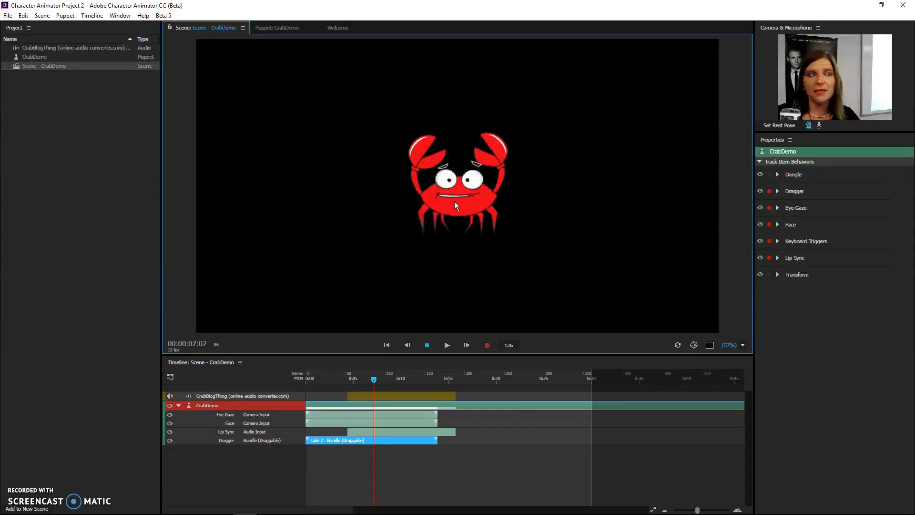
pyautogui.click(493, 231)
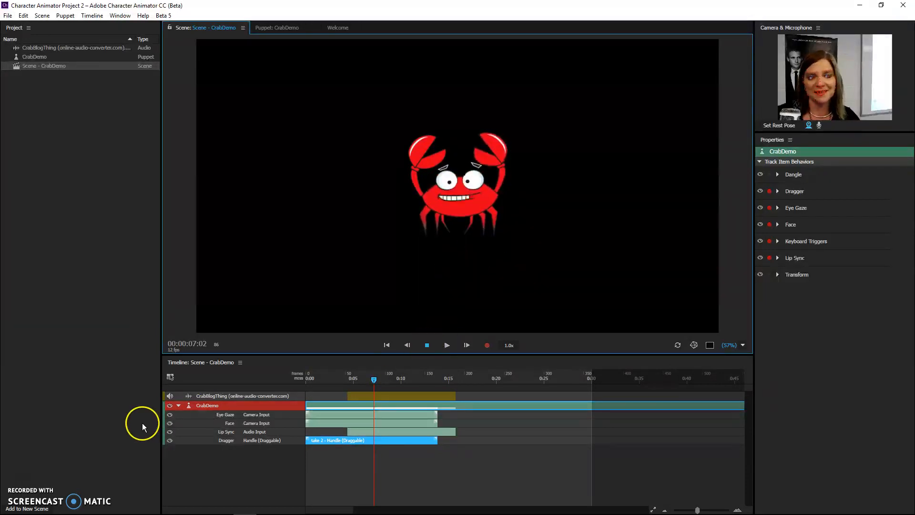